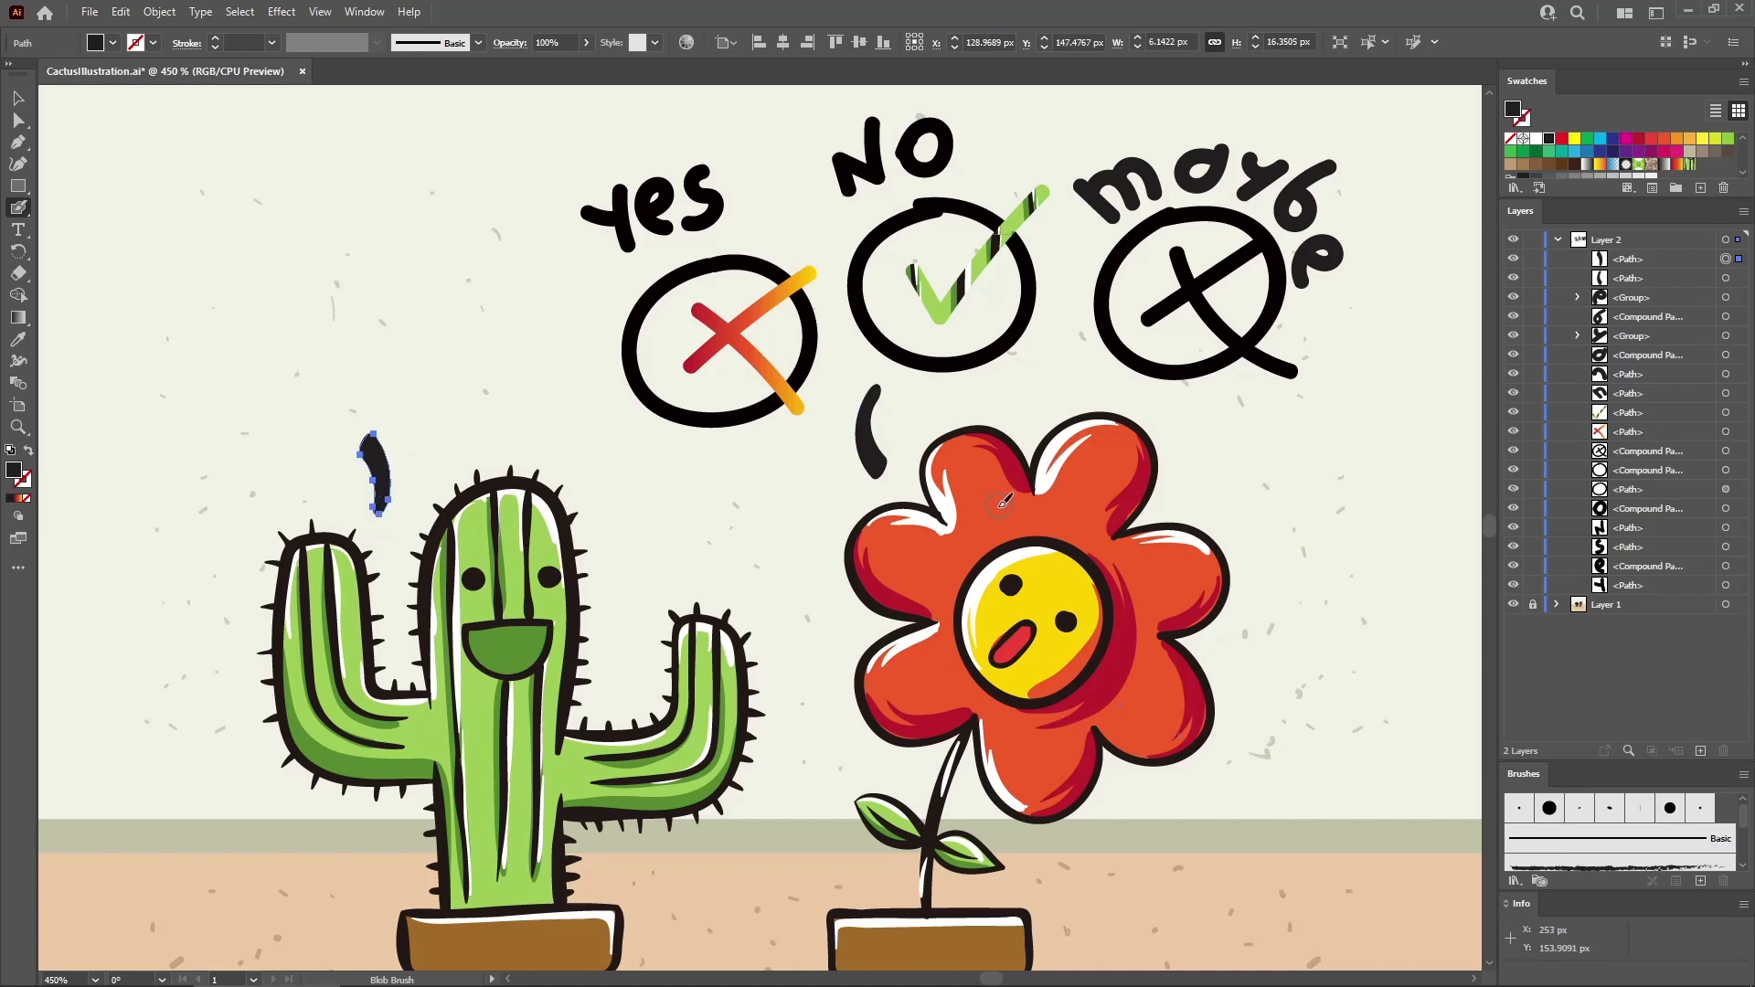
Paint black Blob Brush strokes of varying thickness across the flower's petals and in the empty background above the cactus
{"action": "left_click_drag", "start_coordinate": [1001, 510], "coordinate": [979, 448]}
{"action": "left_click_drag", "start_coordinate": [1060, 503], "coordinate": [1091, 439]}
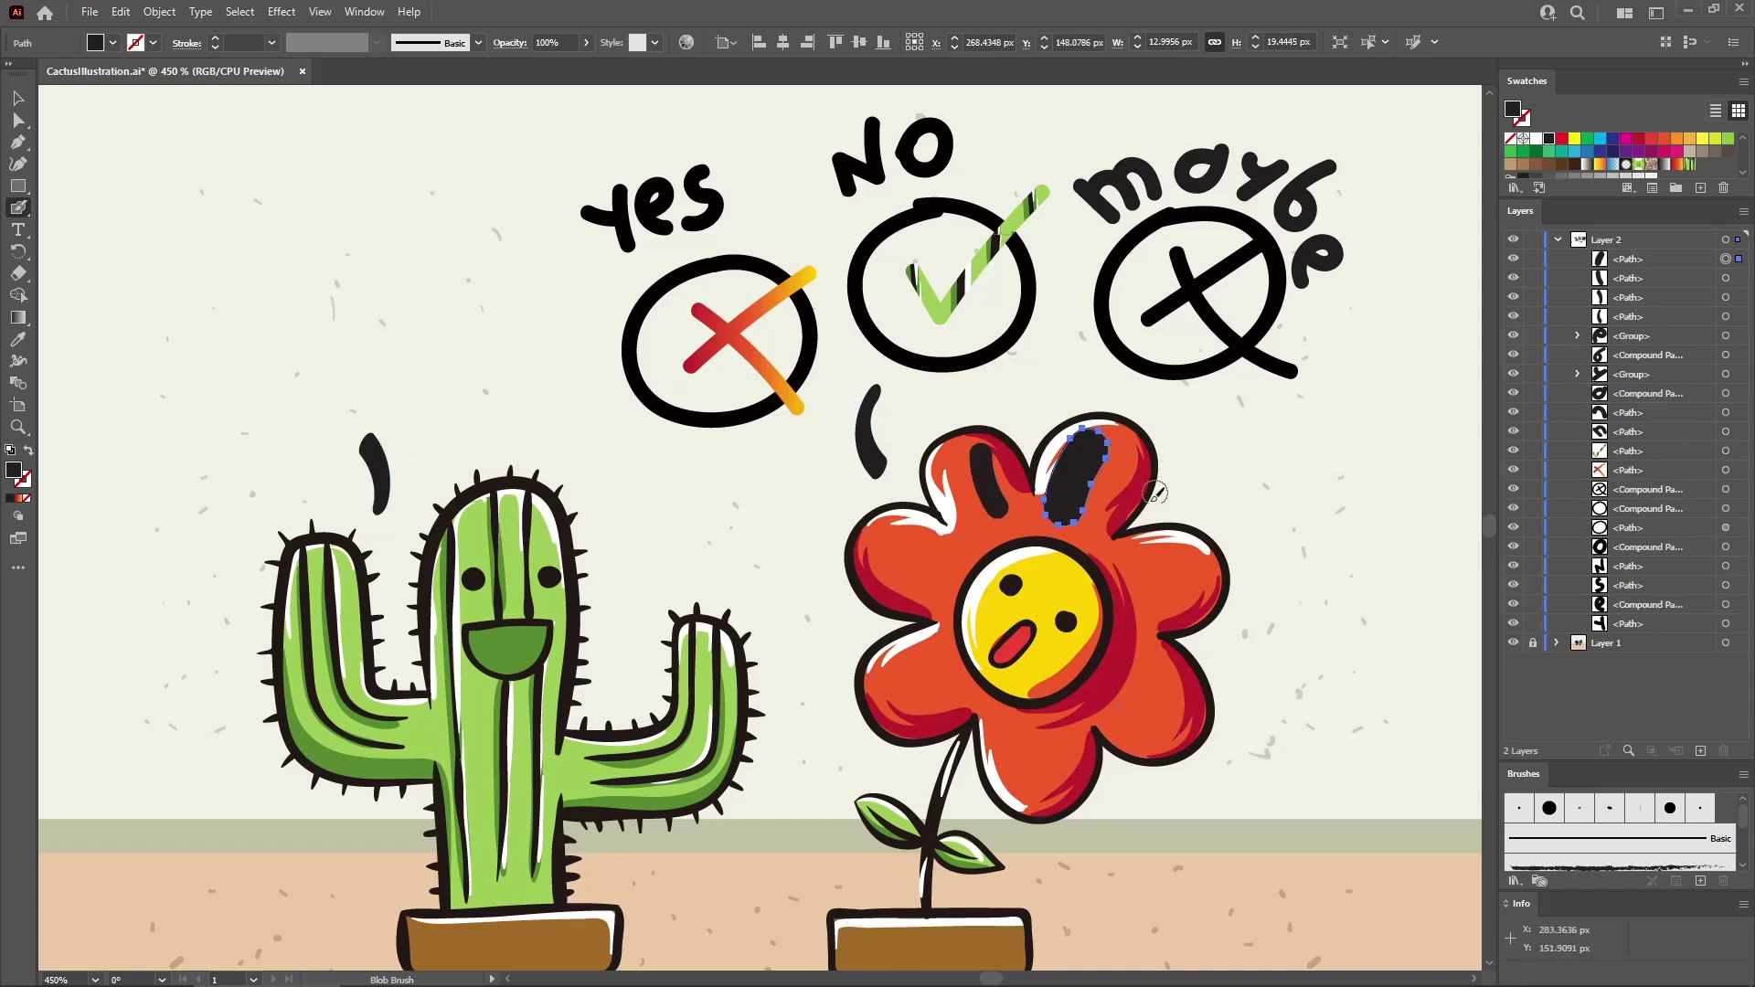
{"action": "left_click_drag", "start_coordinate": [1117, 547], "coordinate": [1175, 500]}
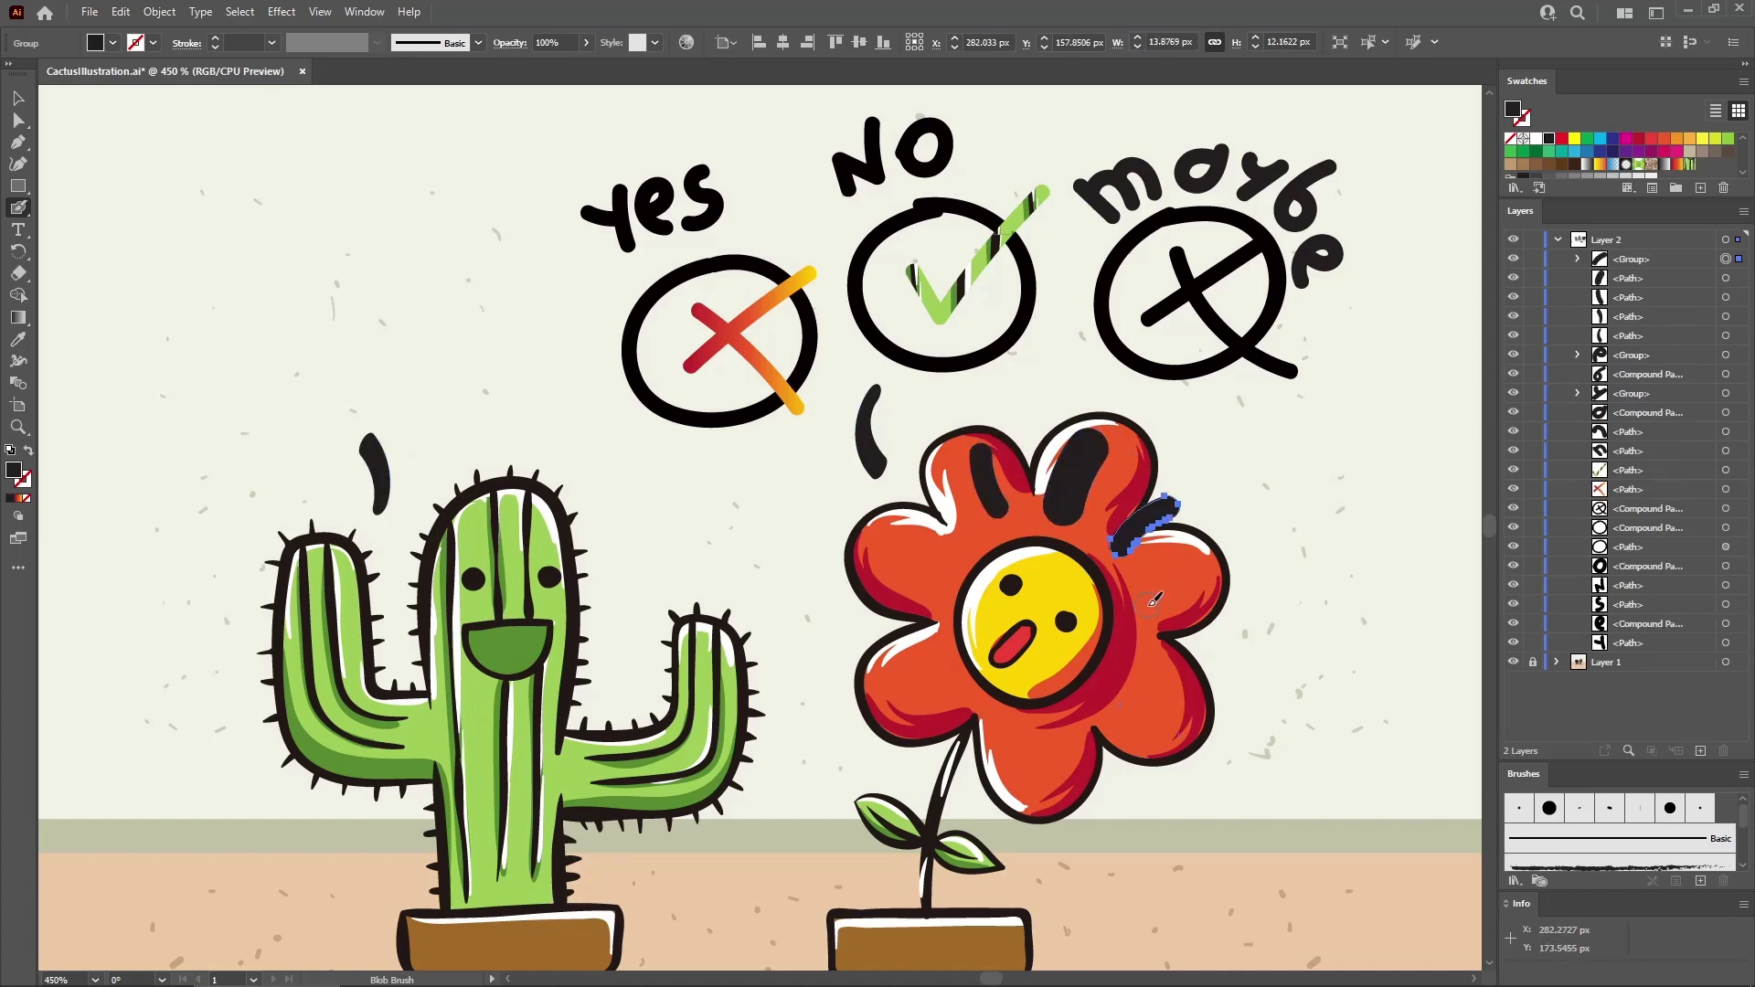
{"action": "left_click_drag", "start_coordinate": [1134, 587], "coordinate": [1221, 629]}
{"action": "left_click_drag", "start_coordinate": [1123, 677], "coordinate": [1172, 715]}
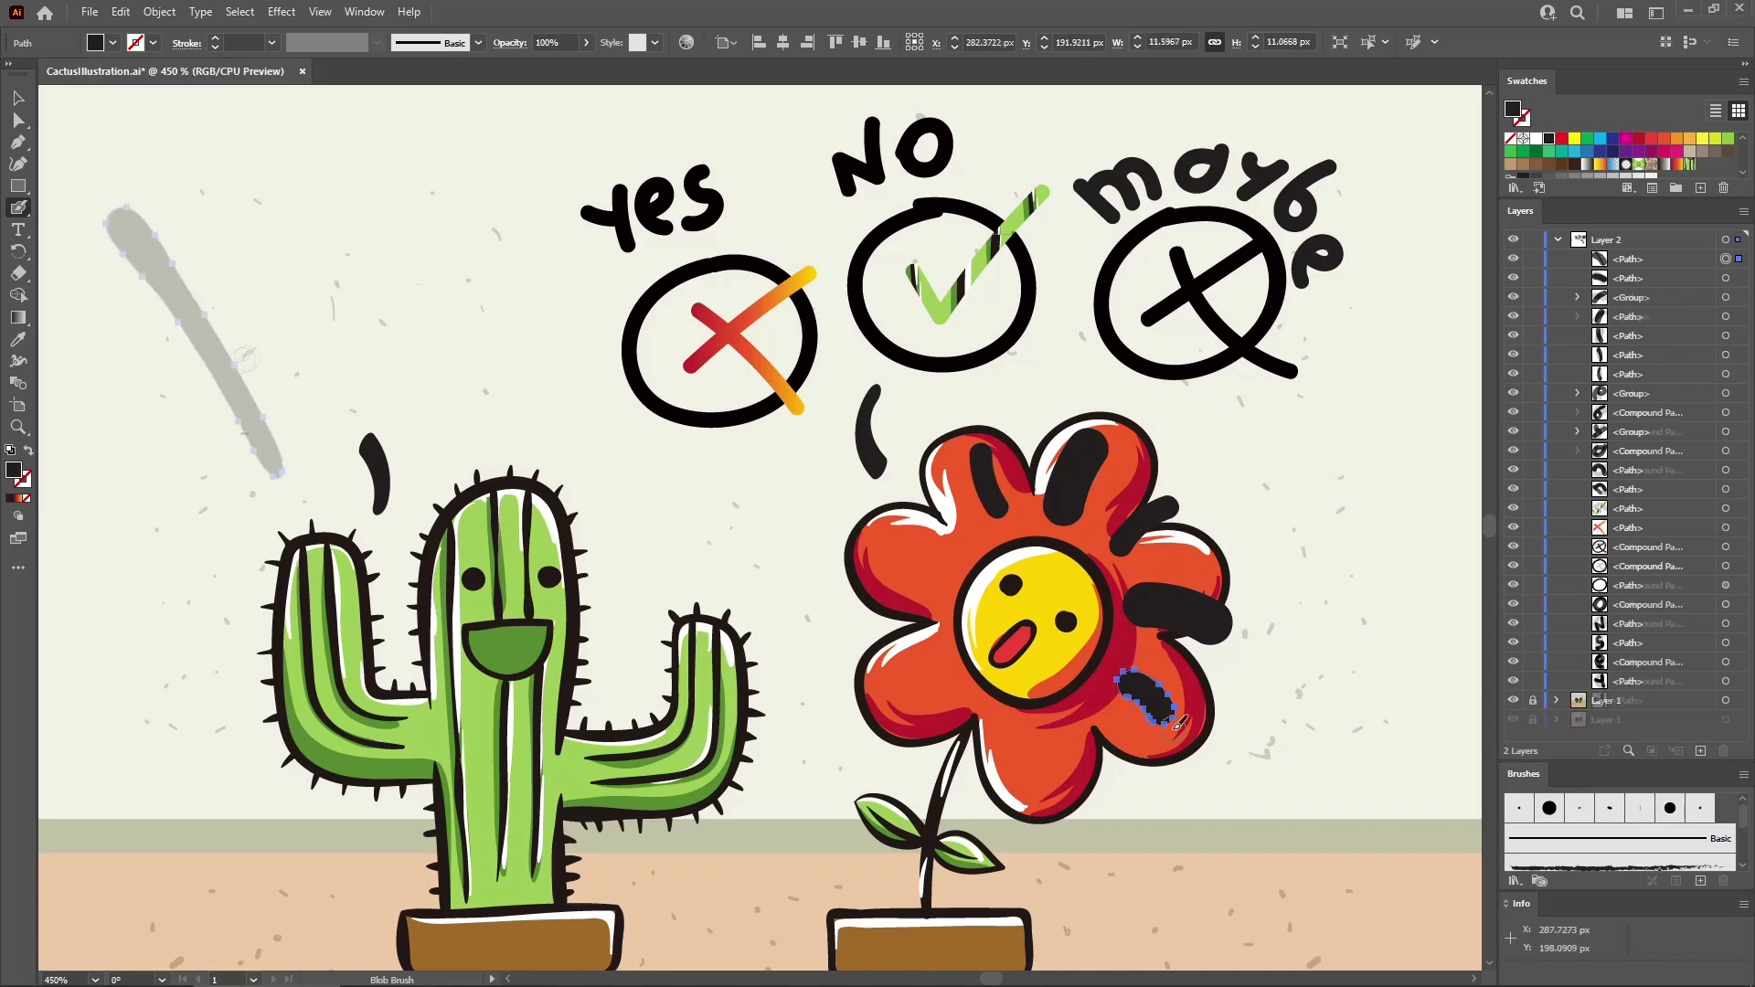
{"action": "mouse_move", "coordinate": [236, 367]}
{"action": "left_mouse_down"}
{"action": "mouse_move", "coordinate": [251, 334]}
{"action": "mouse_move", "coordinate": [302, 410]}
{"action": "left_mouse_up"}
{"action": "left_click_drag", "start_coordinate": [311, 331], "coordinate": [372, 388]}
{"action": "mouse_move", "coordinate": [457, 306]}
{"action": "left_mouse_down"}
{"action": "mouse_move", "coordinate": [444, 370]}
{"action": "mouse_move", "coordinate": [463, 364]}
{"action": "mouse_move", "coordinate": [411, 429]}
{"action": "left_mouse_up"}
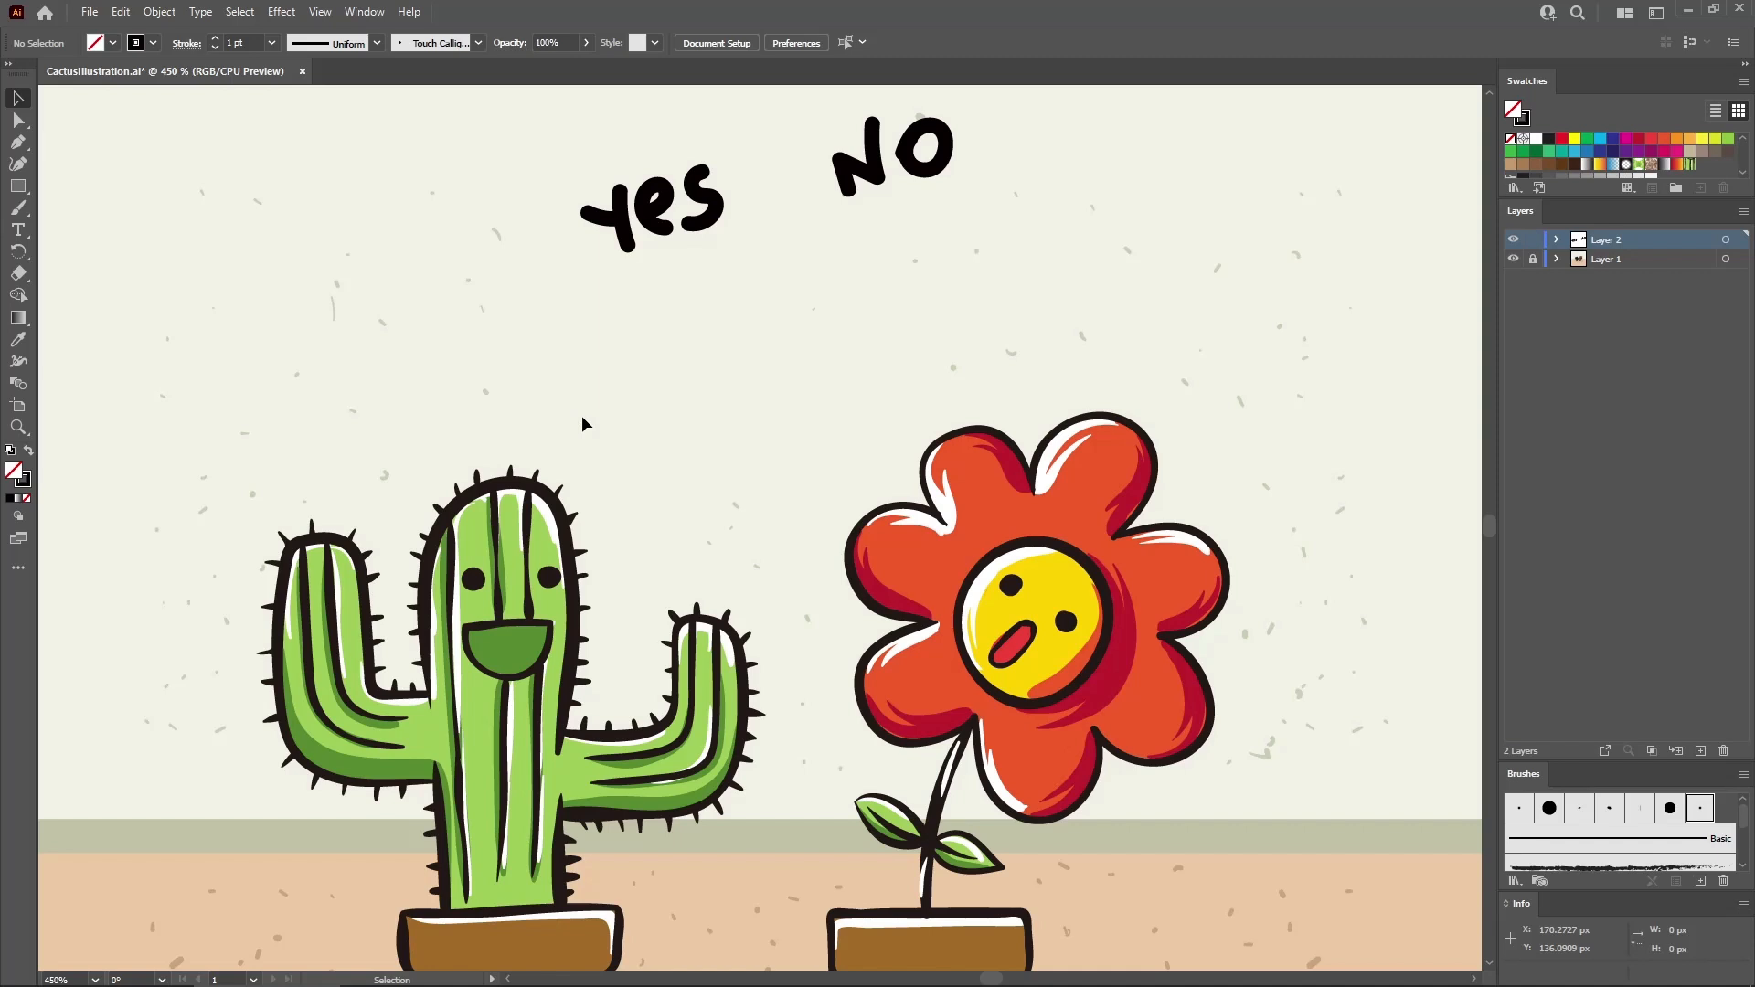
Activate the Blob Brush, enlarge its brush tip, and shrink it back to a small size
{"action": "left_click", "coordinate": [18, 208]}
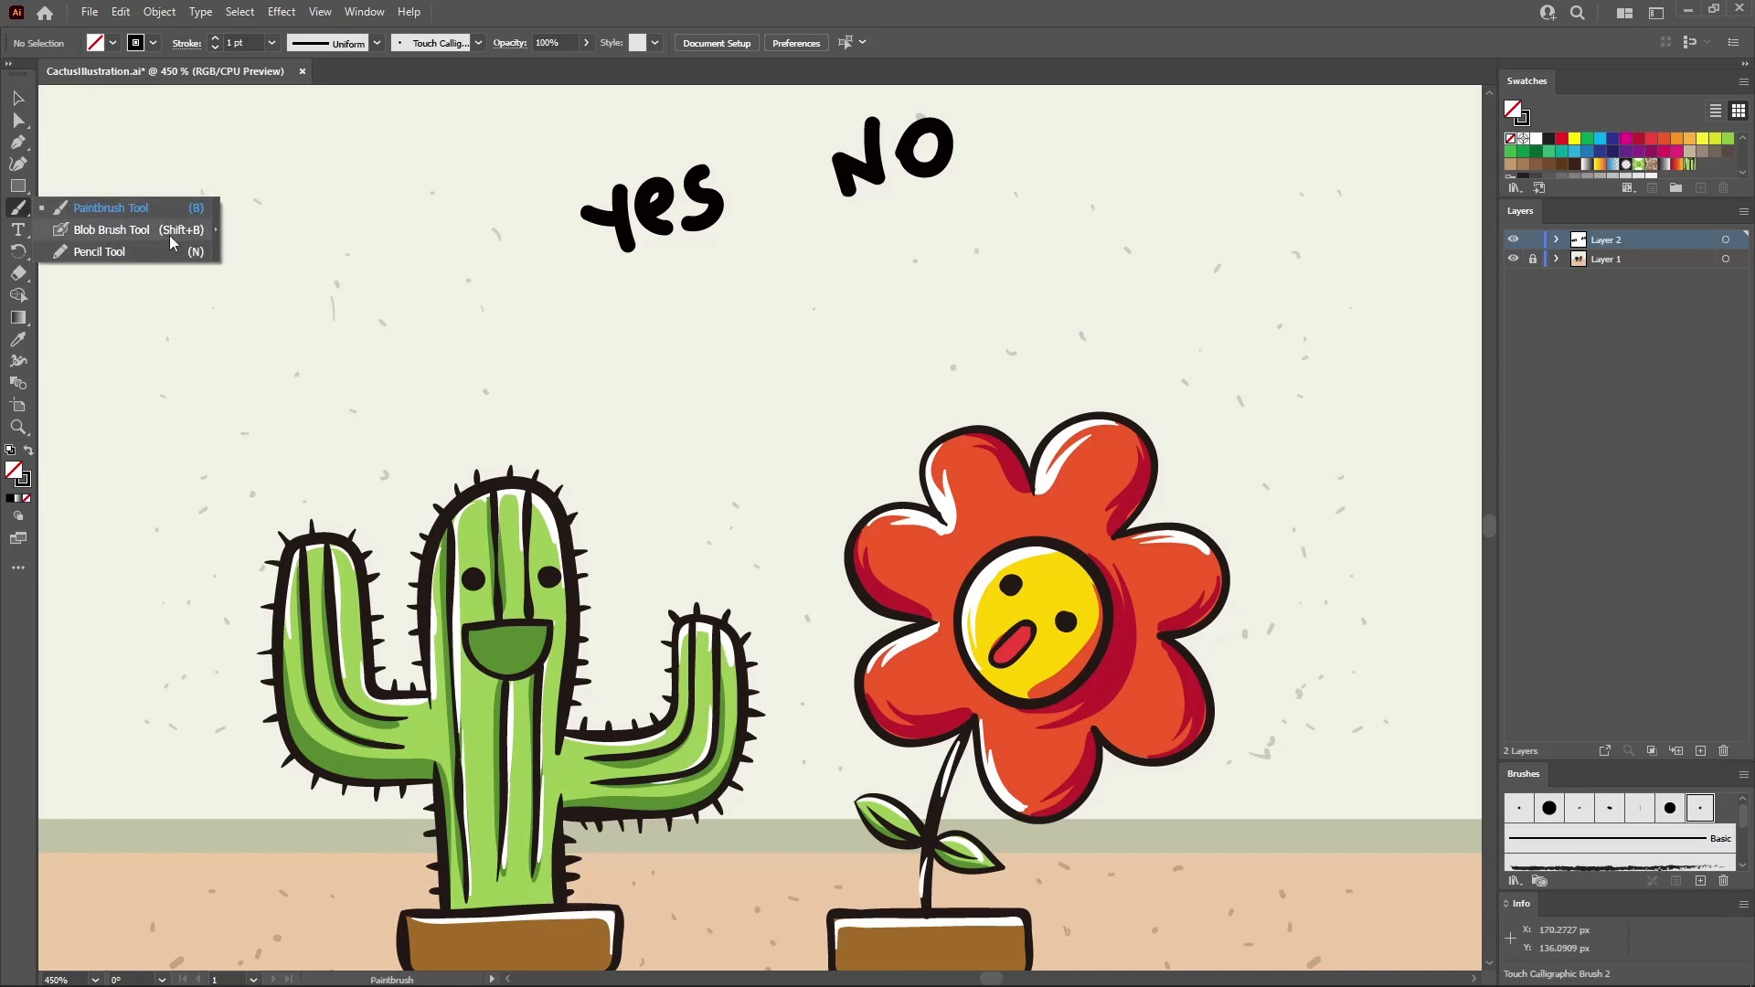
{"action": "left_click", "coordinate": [188, 231]}
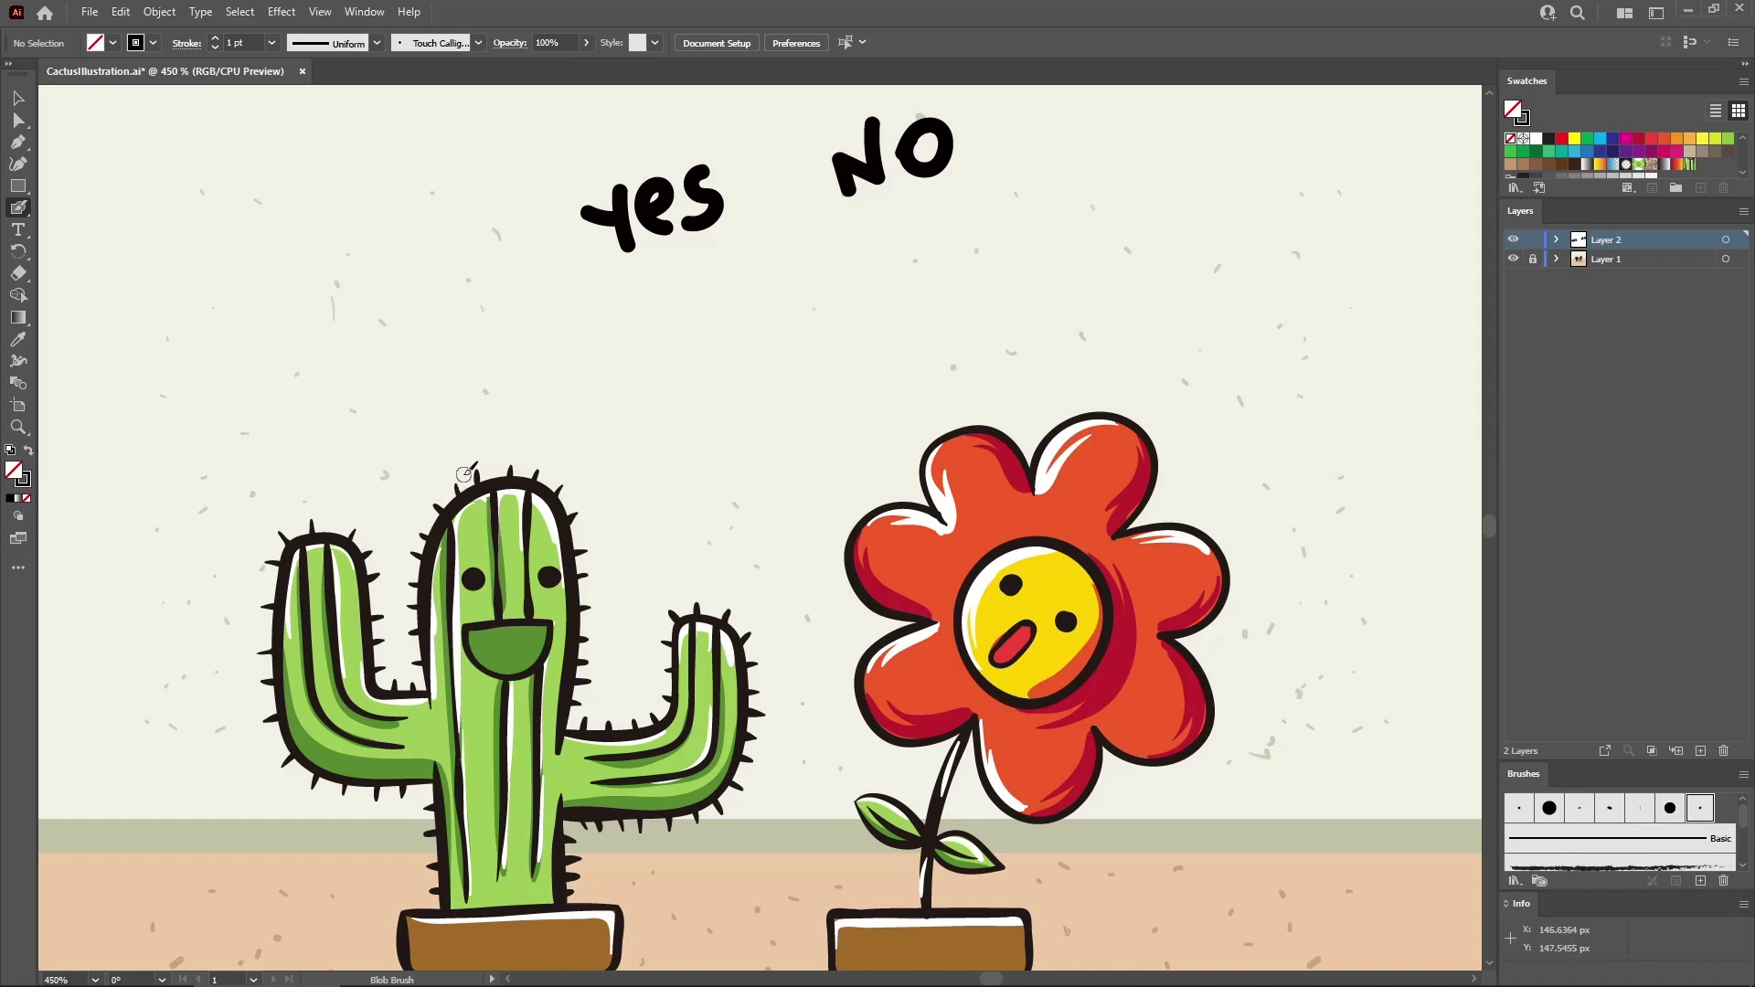
{"action": "key", "text": "bracketright"}
{"action": "key", "text": "bracketright"}
{"action": "key", "text": "bracketright"}
{"action": "key", "text": "bracketright"}
{"action": "key", "text": "bracketright"}
{"action": "key", "text": "bracketright"}
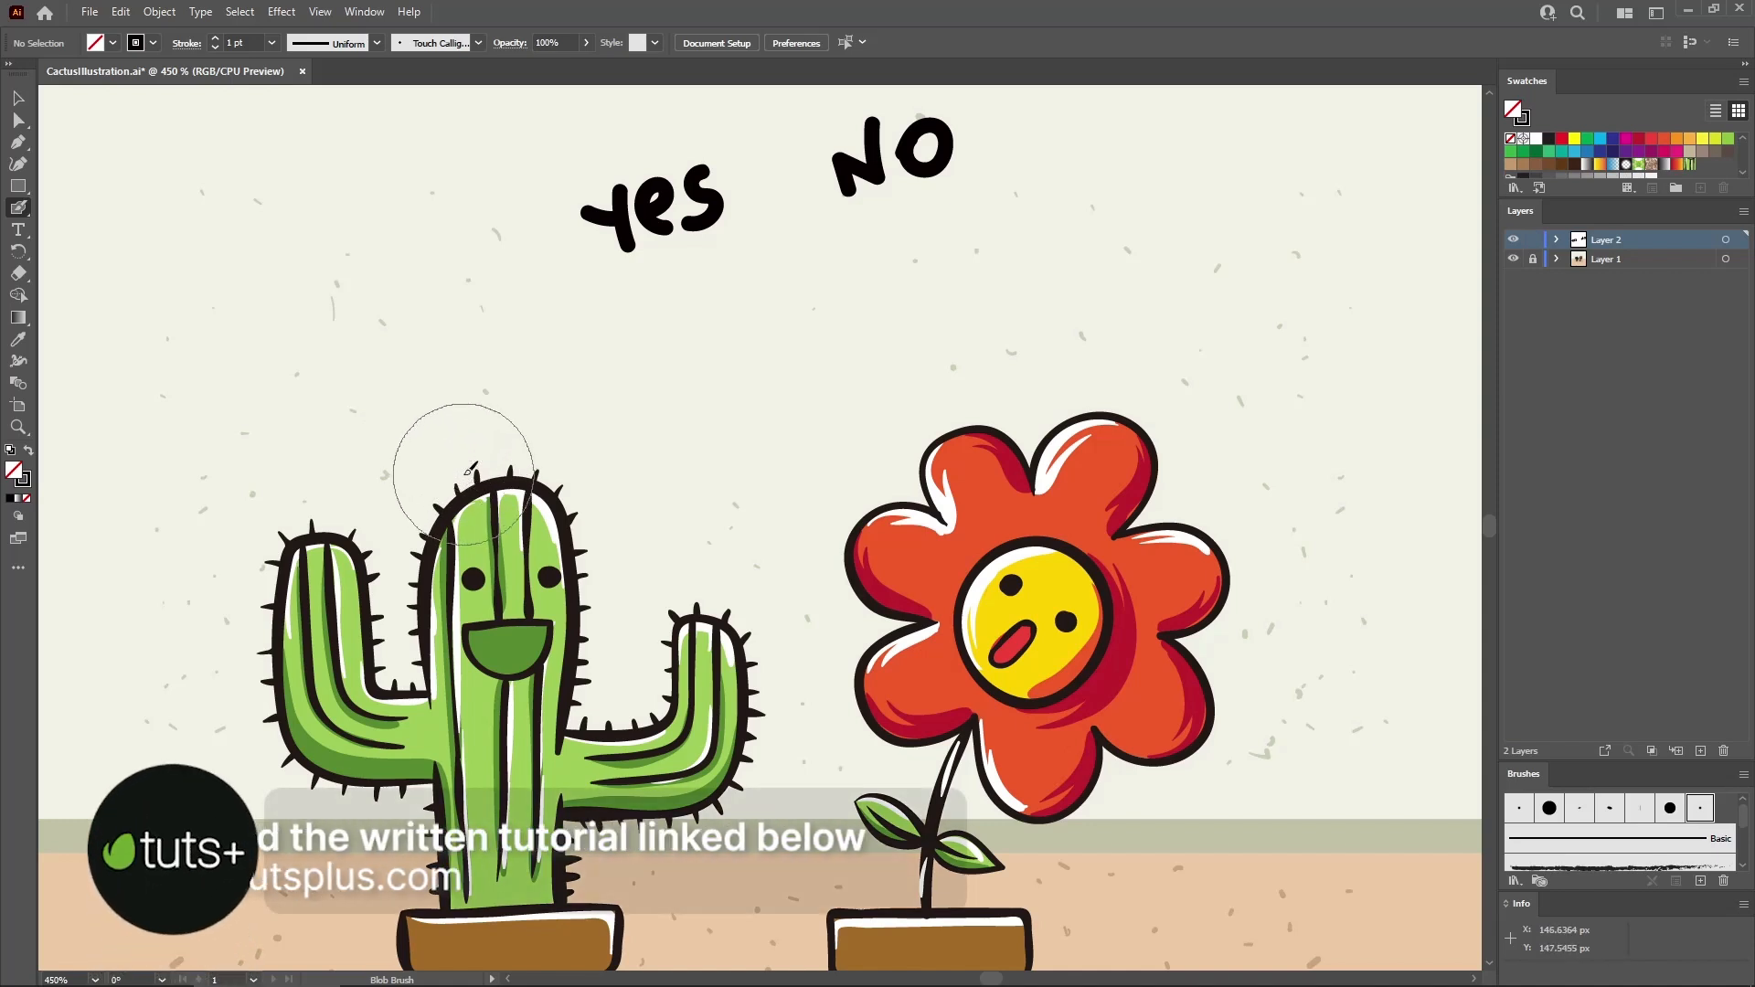
{"action": "key", "text": "bracketleft"}
{"action": "key", "text": "bracketleft"}
{"action": "key", "text": "bracketleft"}
{"action": "key", "text": "bracketleft"}
{"action": "key", "text": "bracketleft"}
{"action": "key", "text": "bracketleft"}
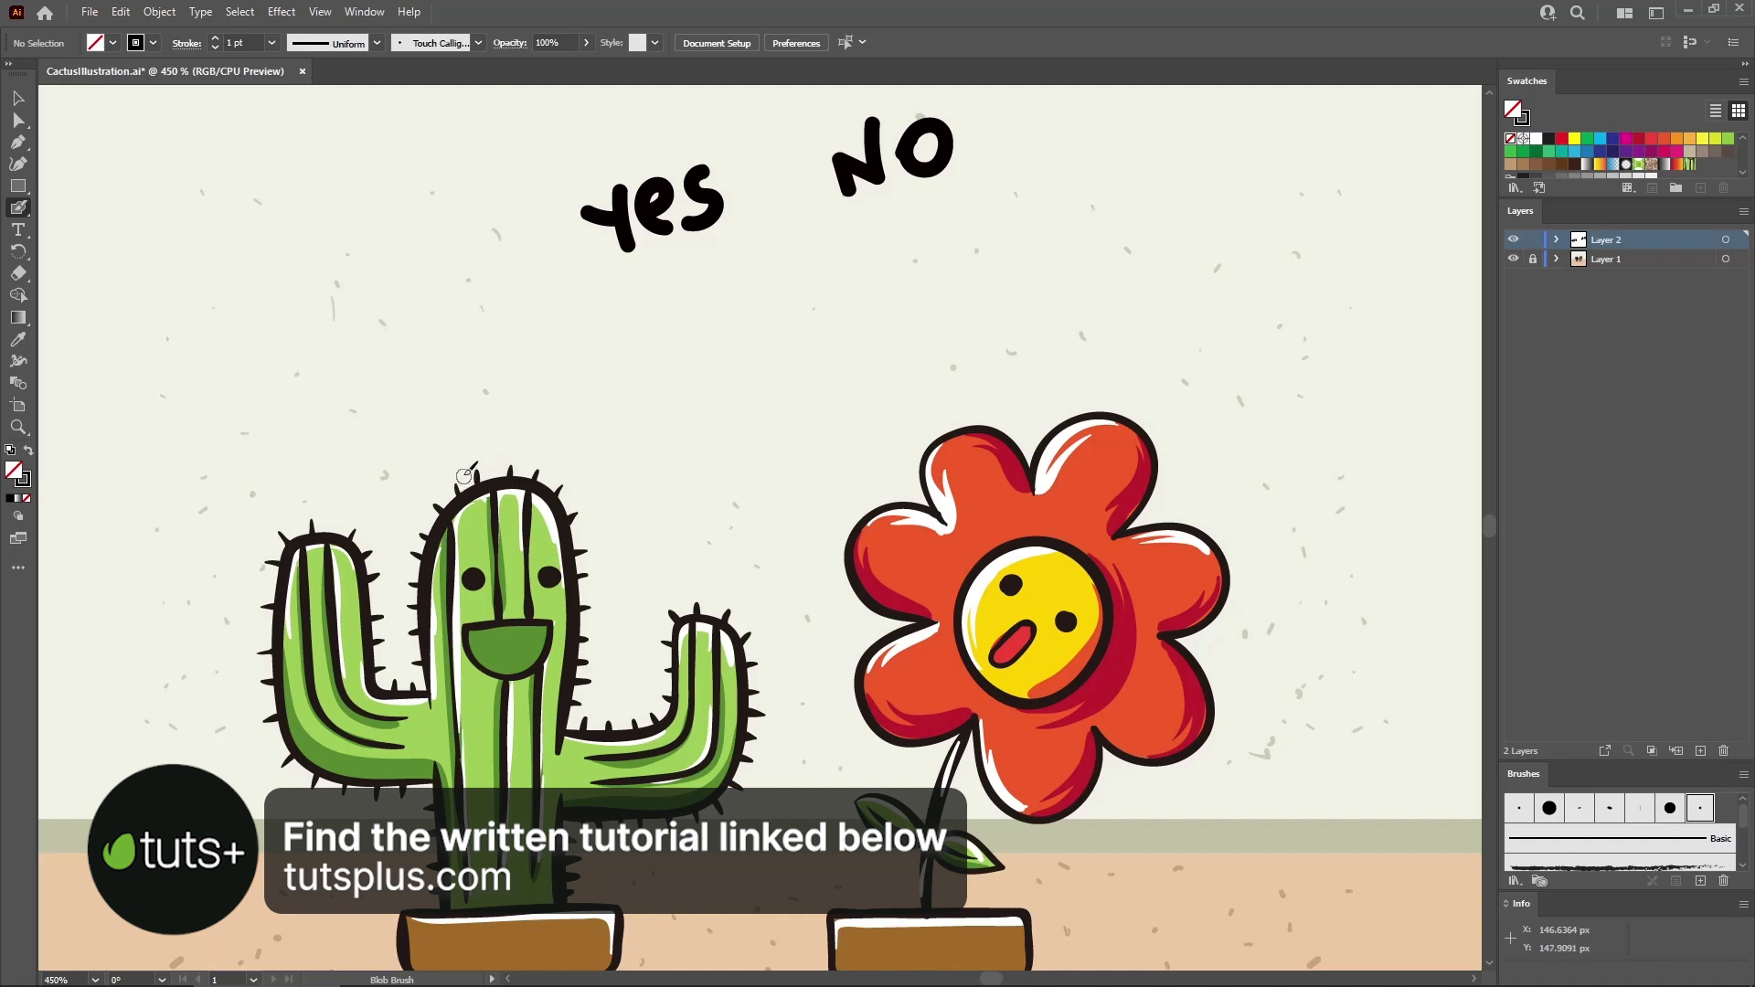
Draw a circle under YES with the Paintbrush, and two circles under NO and to its right with the Blob Brush
{"action": "left_click_drag", "start_coordinate": [25, 209], "coordinate": [87, 208]}
{"action": "mouse_move", "coordinate": [712, 265]}
{"action": "left_mouse_down"}
{"action": "mouse_move", "coordinate": [656, 293]}
{"action": "mouse_move", "coordinate": [631, 365]}
{"action": "mouse_move", "coordinate": [683, 412]}
{"action": "mouse_move", "coordinate": [786, 392]}
{"action": "mouse_move", "coordinate": [814, 332]}
{"action": "mouse_move", "coordinate": [791, 281]}
{"action": "mouse_move", "coordinate": [710, 262]}
{"action": "left_mouse_up"}
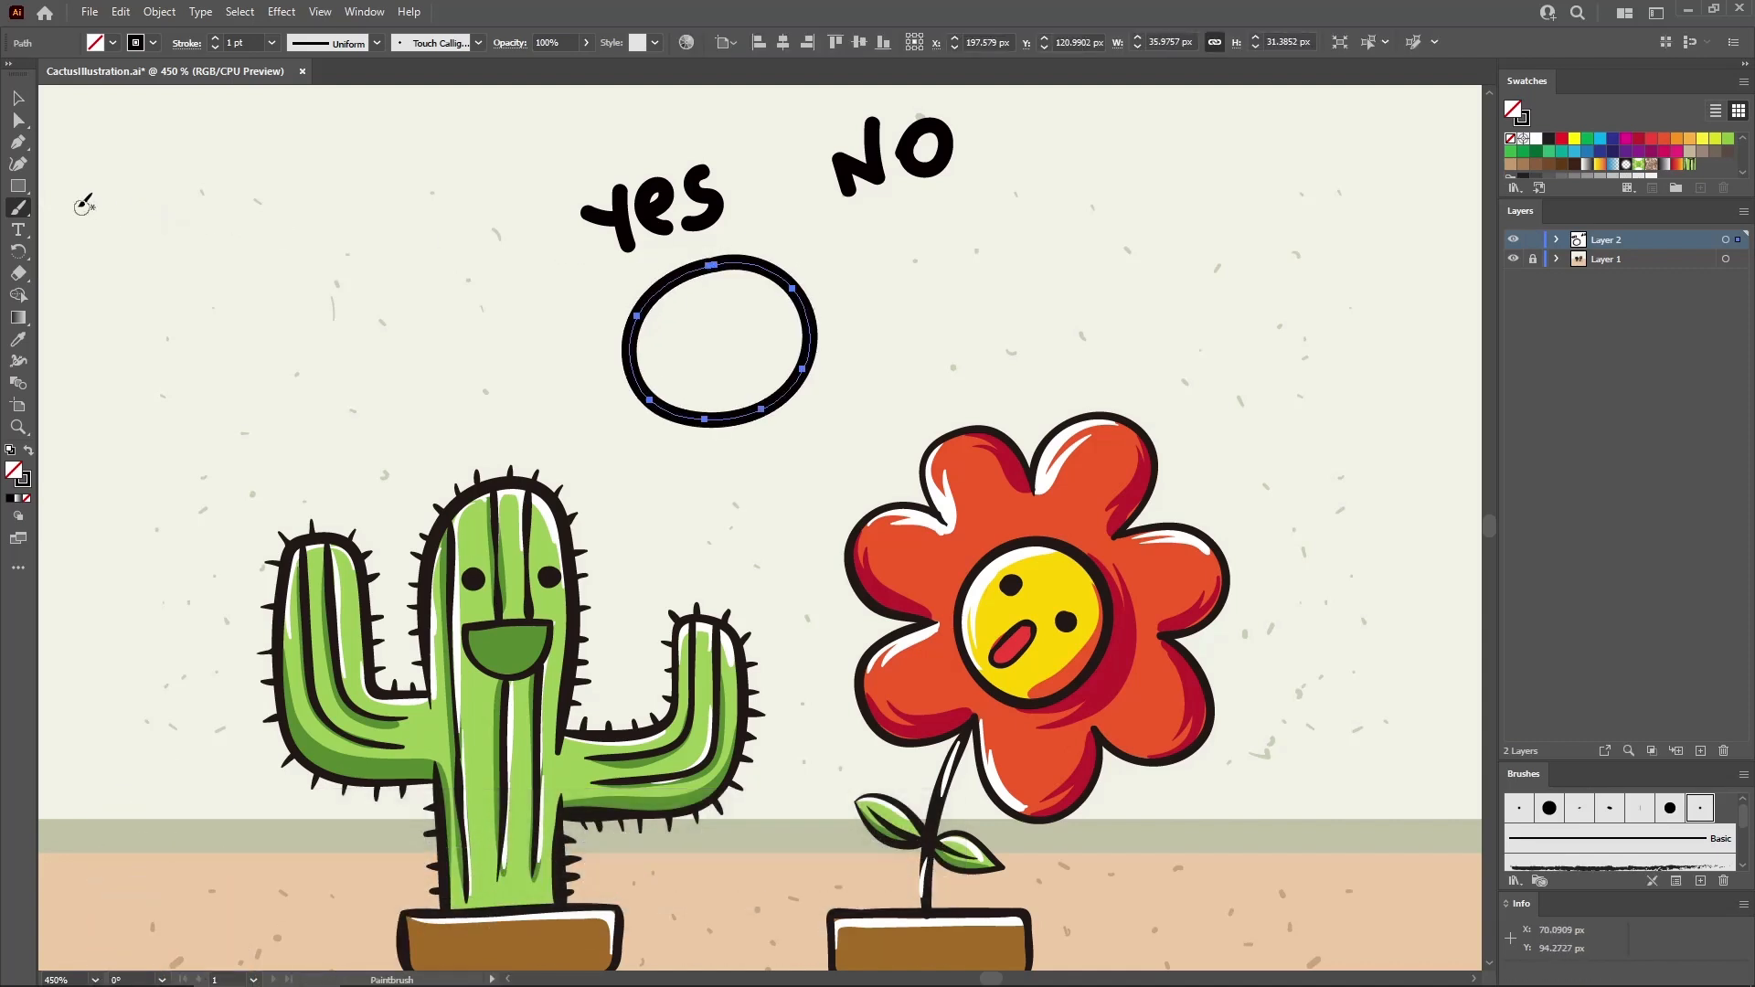
{"action": "left_click_drag", "start_coordinate": [24, 209], "coordinate": [88, 227]}
{"action": "mouse_move", "coordinate": [945, 208]}
{"action": "left_mouse_down"}
{"action": "mouse_move", "coordinate": [869, 329]}
{"action": "mouse_move", "coordinate": [951, 362]}
{"action": "mouse_move", "coordinate": [1032, 305]}
{"action": "mouse_move", "coordinate": [1017, 241]}
{"action": "mouse_move", "coordinate": [945, 205]}
{"action": "left_mouse_up"}
{"action": "mouse_move", "coordinate": [1177, 214]}
{"action": "left_mouse_down"}
{"action": "mouse_move", "coordinate": [1124, 250]}
{"action": "mouse_move", "coordinate": [1105, 316]}
{"action": "mouse_move", "coordinate": [1154, 367]}
{"action": "mouse_move", "coordinate": [1223, 361]}
{"action": "mouse_move", "coordinate": [1275, 308]}
{"action": "mouse_move", "coordinate": [1281, 257]}
{"action": "mouse_move", "coordinate": [1253, 221]}
{"action": "mouse_move", "coordinate": [1162, 218]}
{"action": "left_mouse_up"}
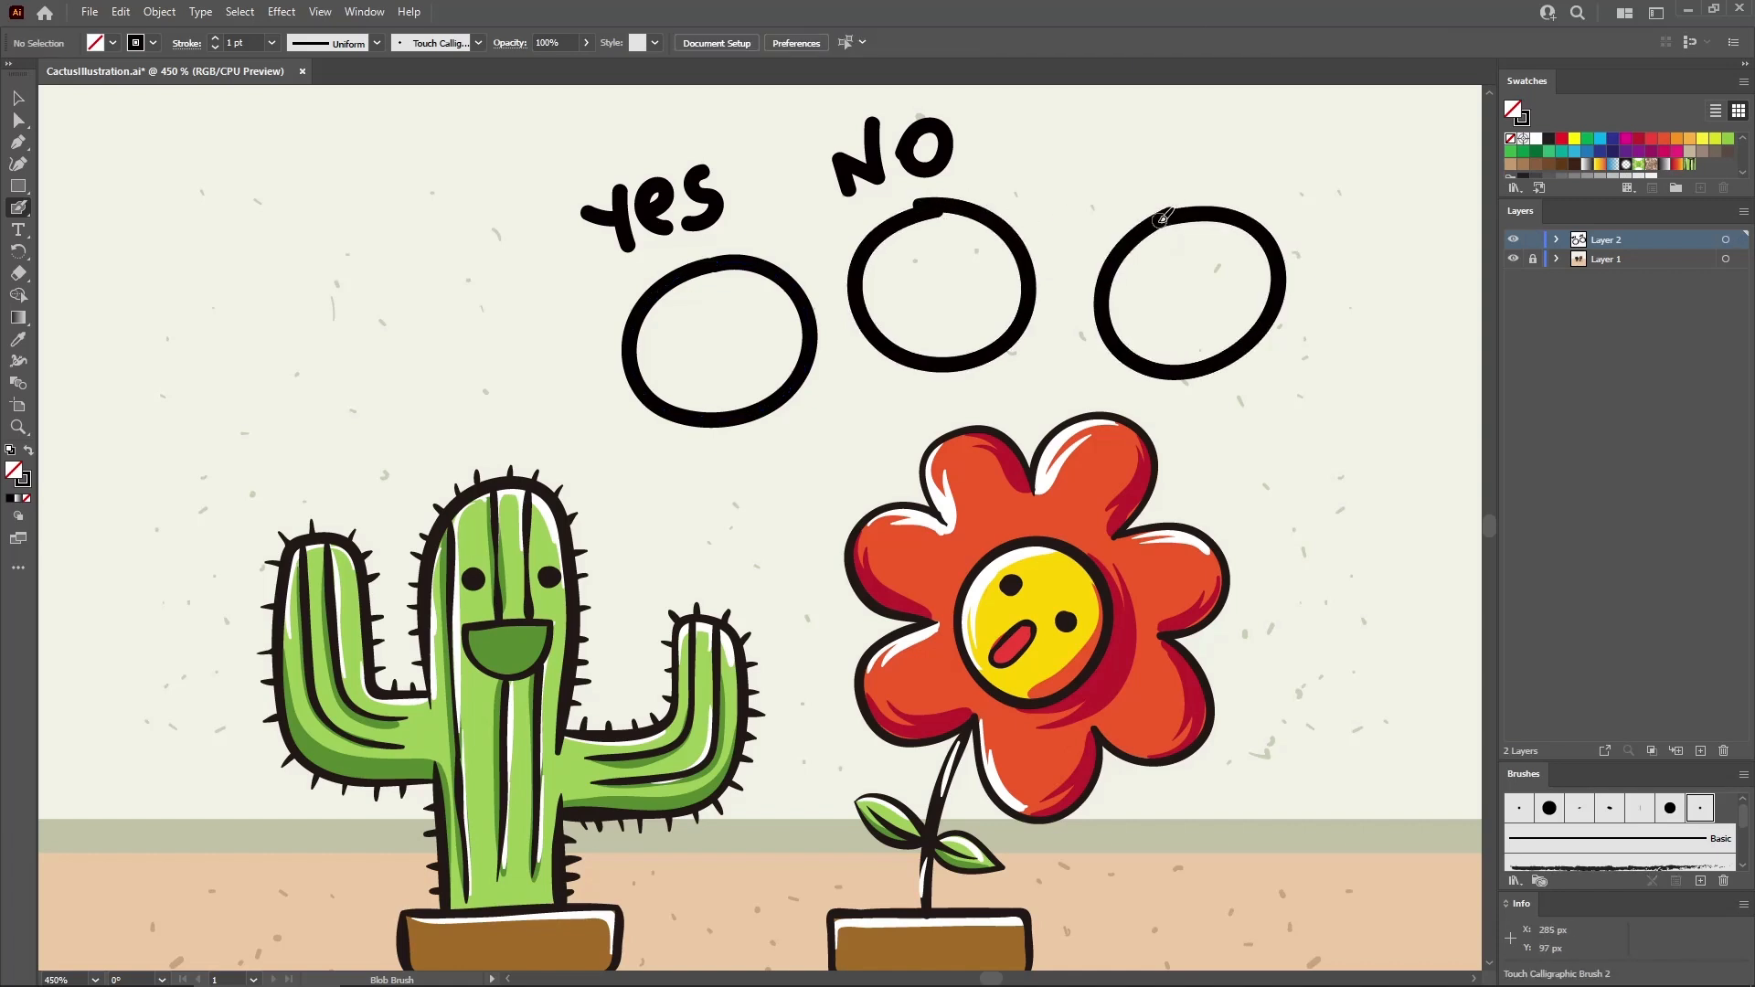
Inspect the anchor points of the two Blob Brush circles with the Direct Selection tool
{"action": "key", "text": "shift+x"}
{"action": "left_click", "coordinate": [18, 120]}
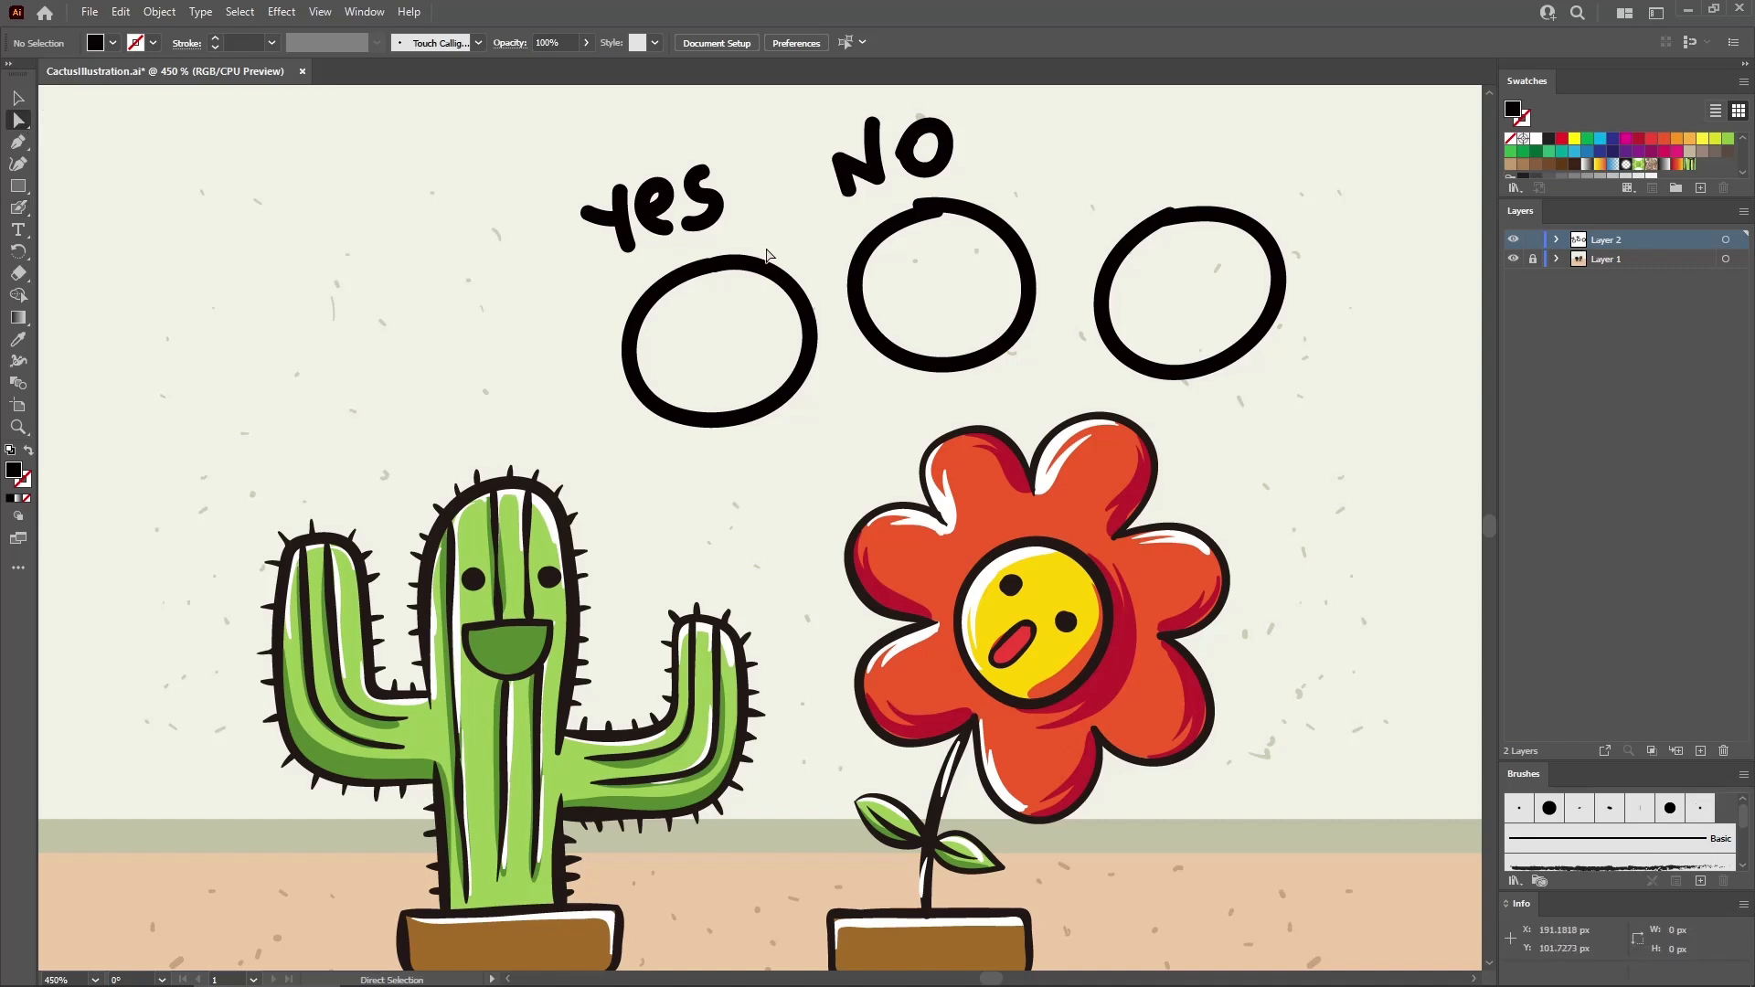
{"action": "left_click", "coordinate": [997, 227]}
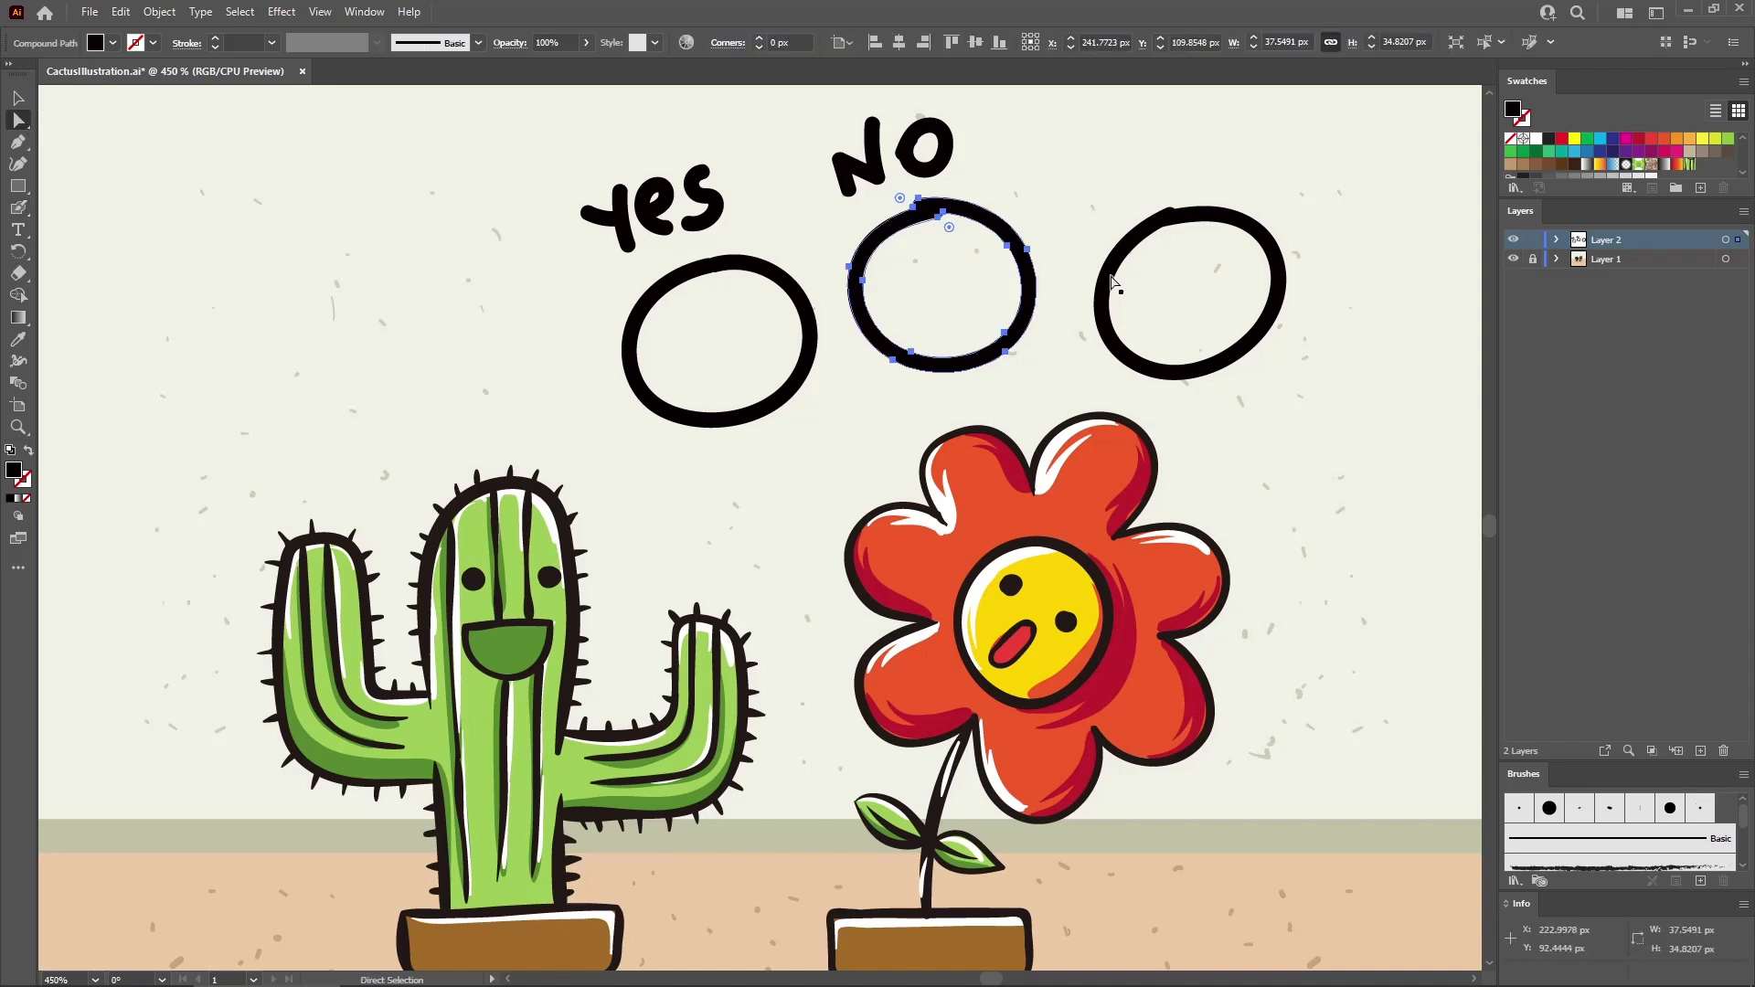
{"action": "left_click", "coordinate": [1267, 248]}
{"action": "left_click_drag", "start_coordinate": [1263, 247], "coordinate": [1261, 248]}
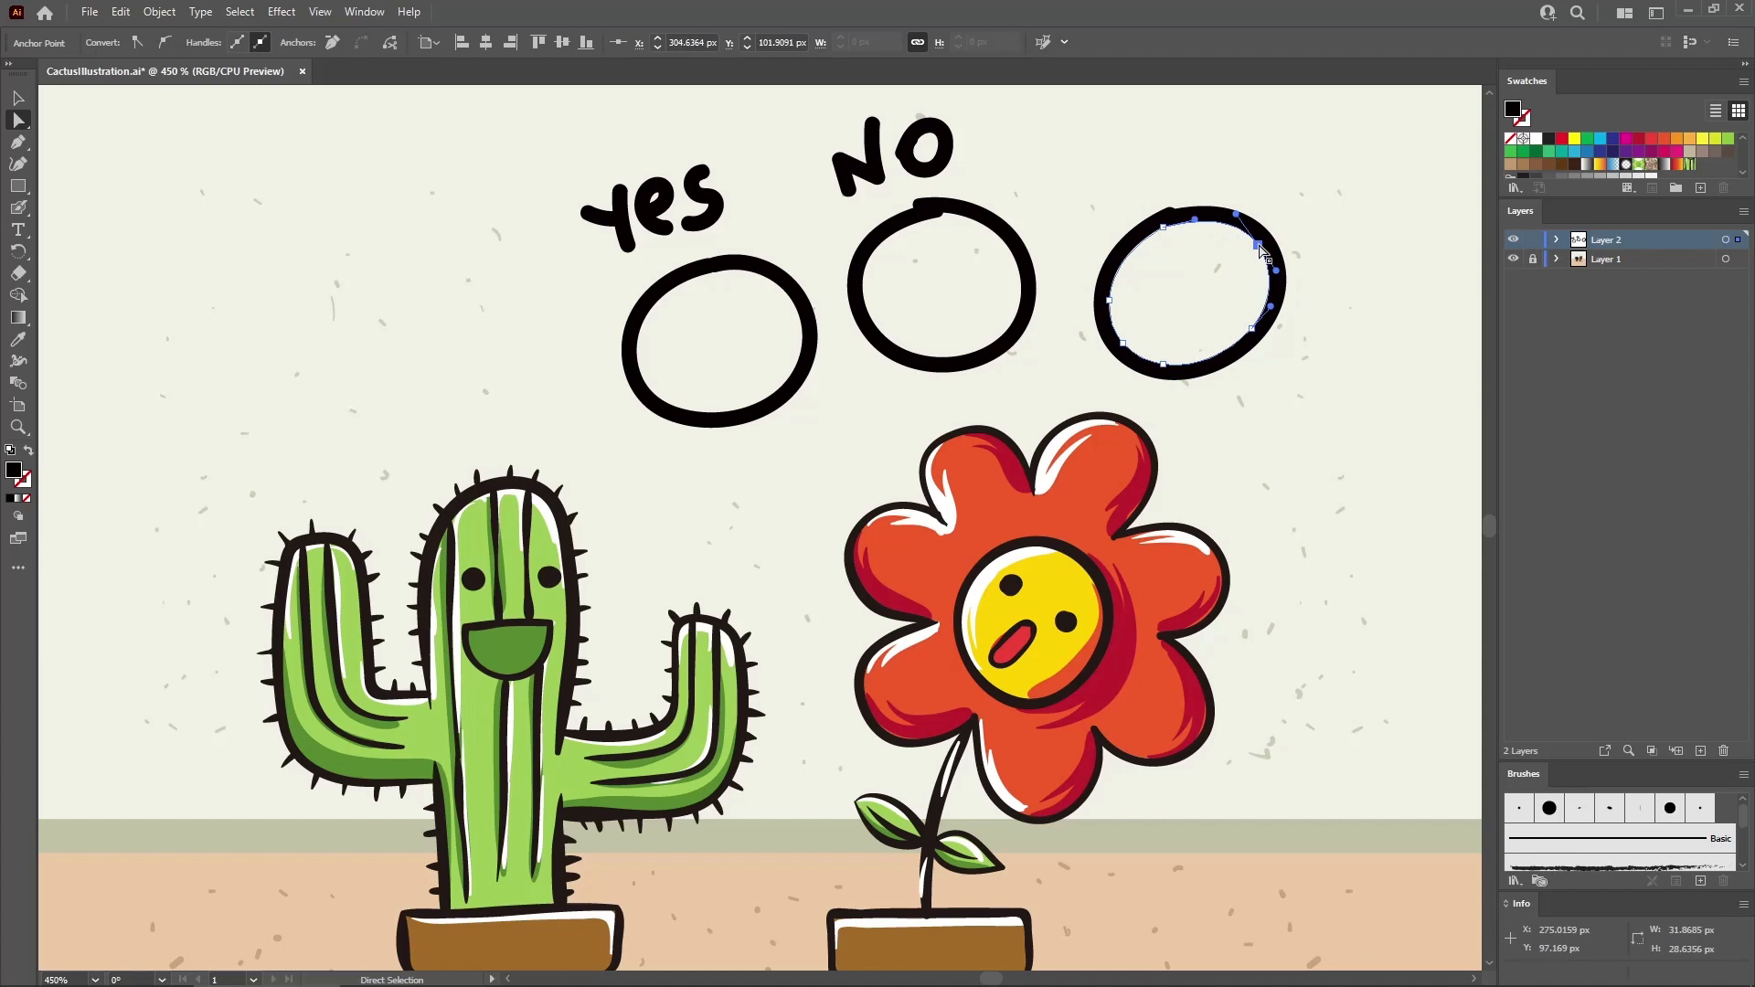
Paint a black X across the right-hand circle with the Blob Brush and expand Layer 2's contents
{"action": "left_click", "coordinate": [18, 208]}
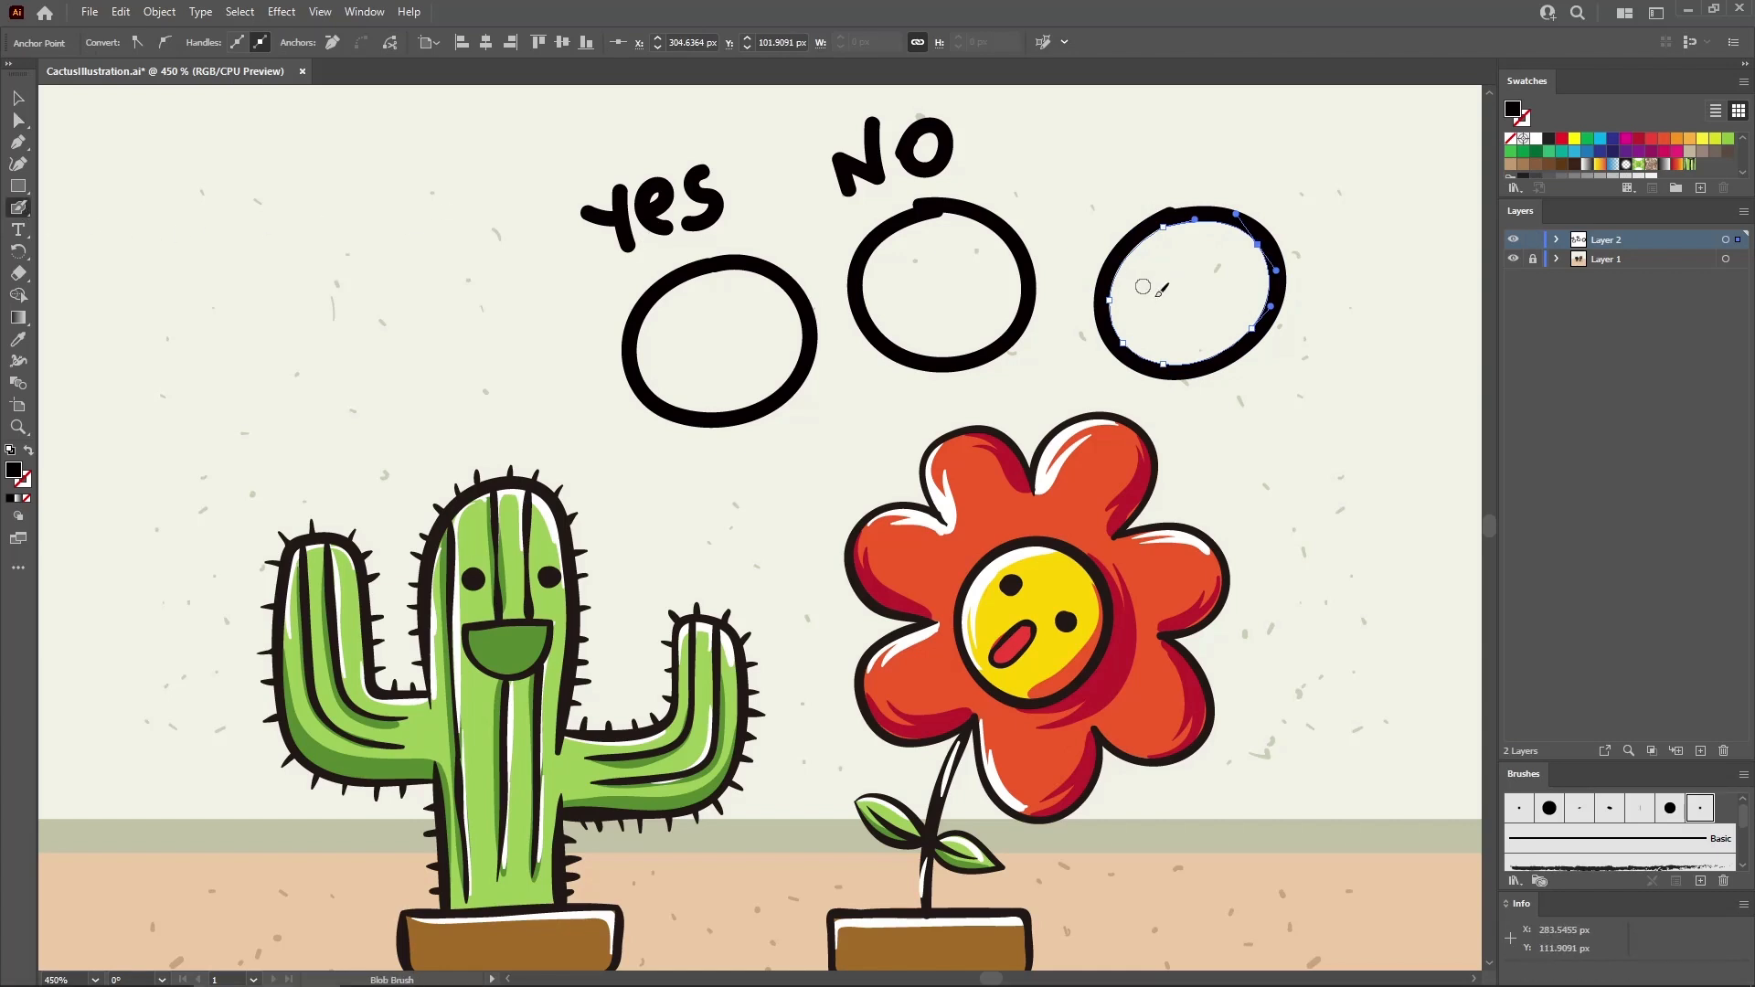
{"action": "mouse_move", "coordinate": [1145, 319]}
{"action": "left_mouse_down"}
{"action": "mouse_move", "coordinate": [1265, 239]}
{"action": "mouse_move", "coordinate": [1183, 255]}
{"action": "mouse_move", "coordinate": [1236, 338]}
{"action": "mouse_move", "coordinate": [1293, 370]}
{"action": "left_mouse_up"}
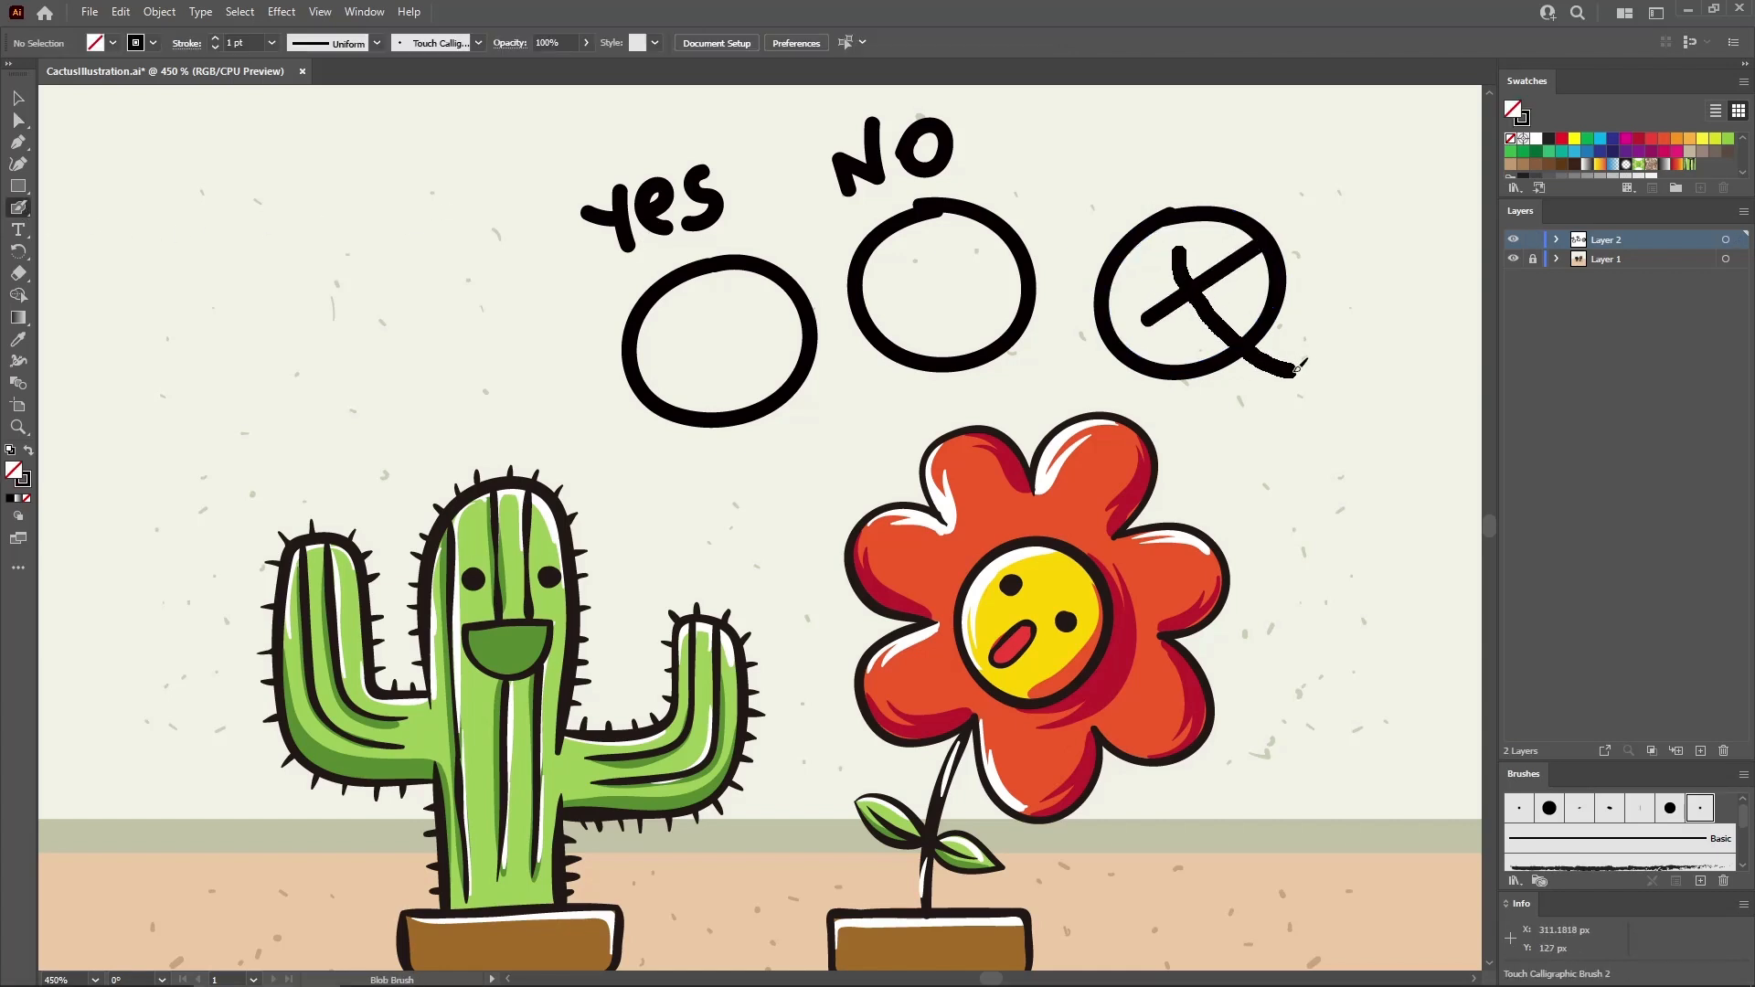
{"action": "left_click", "coordinate": [1558, 241]}
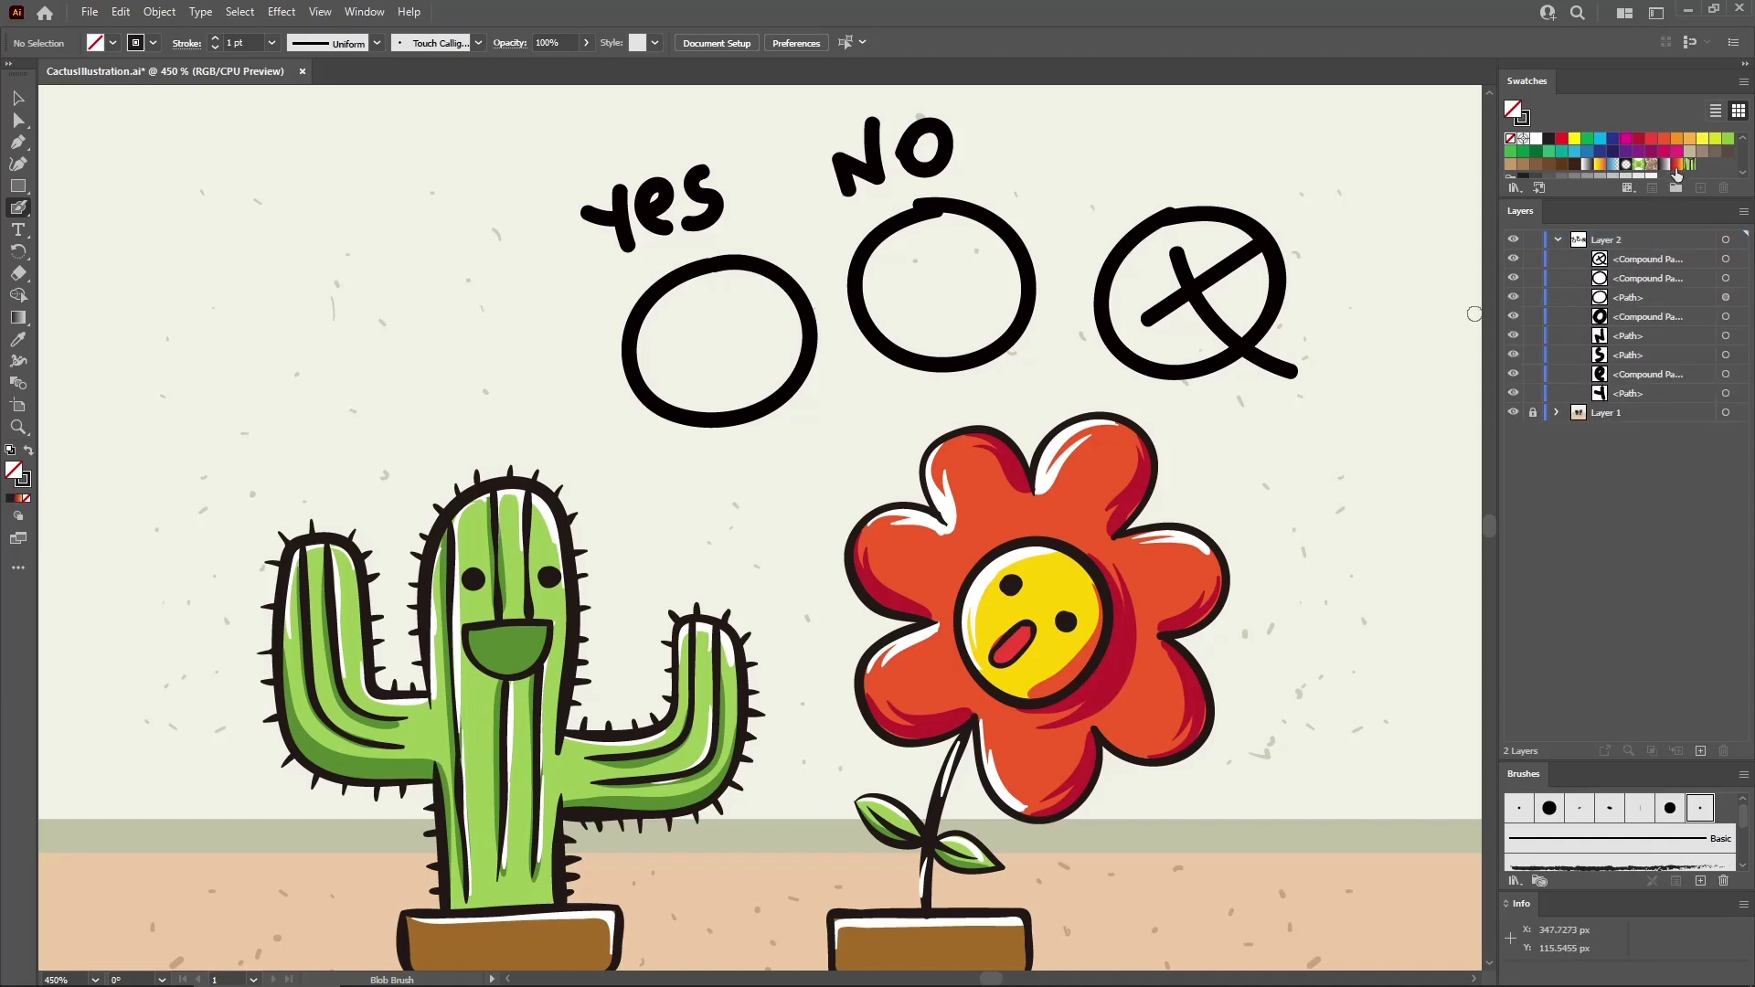
Paint a red-to-orange gradient X in the YES circle and a green patterned checkmark in the NO circle
{"action": "left_click", "coordinate": [1527, 120]}
{"action": "left_click", "coordinate": [1680, 165]}
{"action": "left_click_drag", "start_coordinate": [688, 366], "coordinate": [816, 266]}
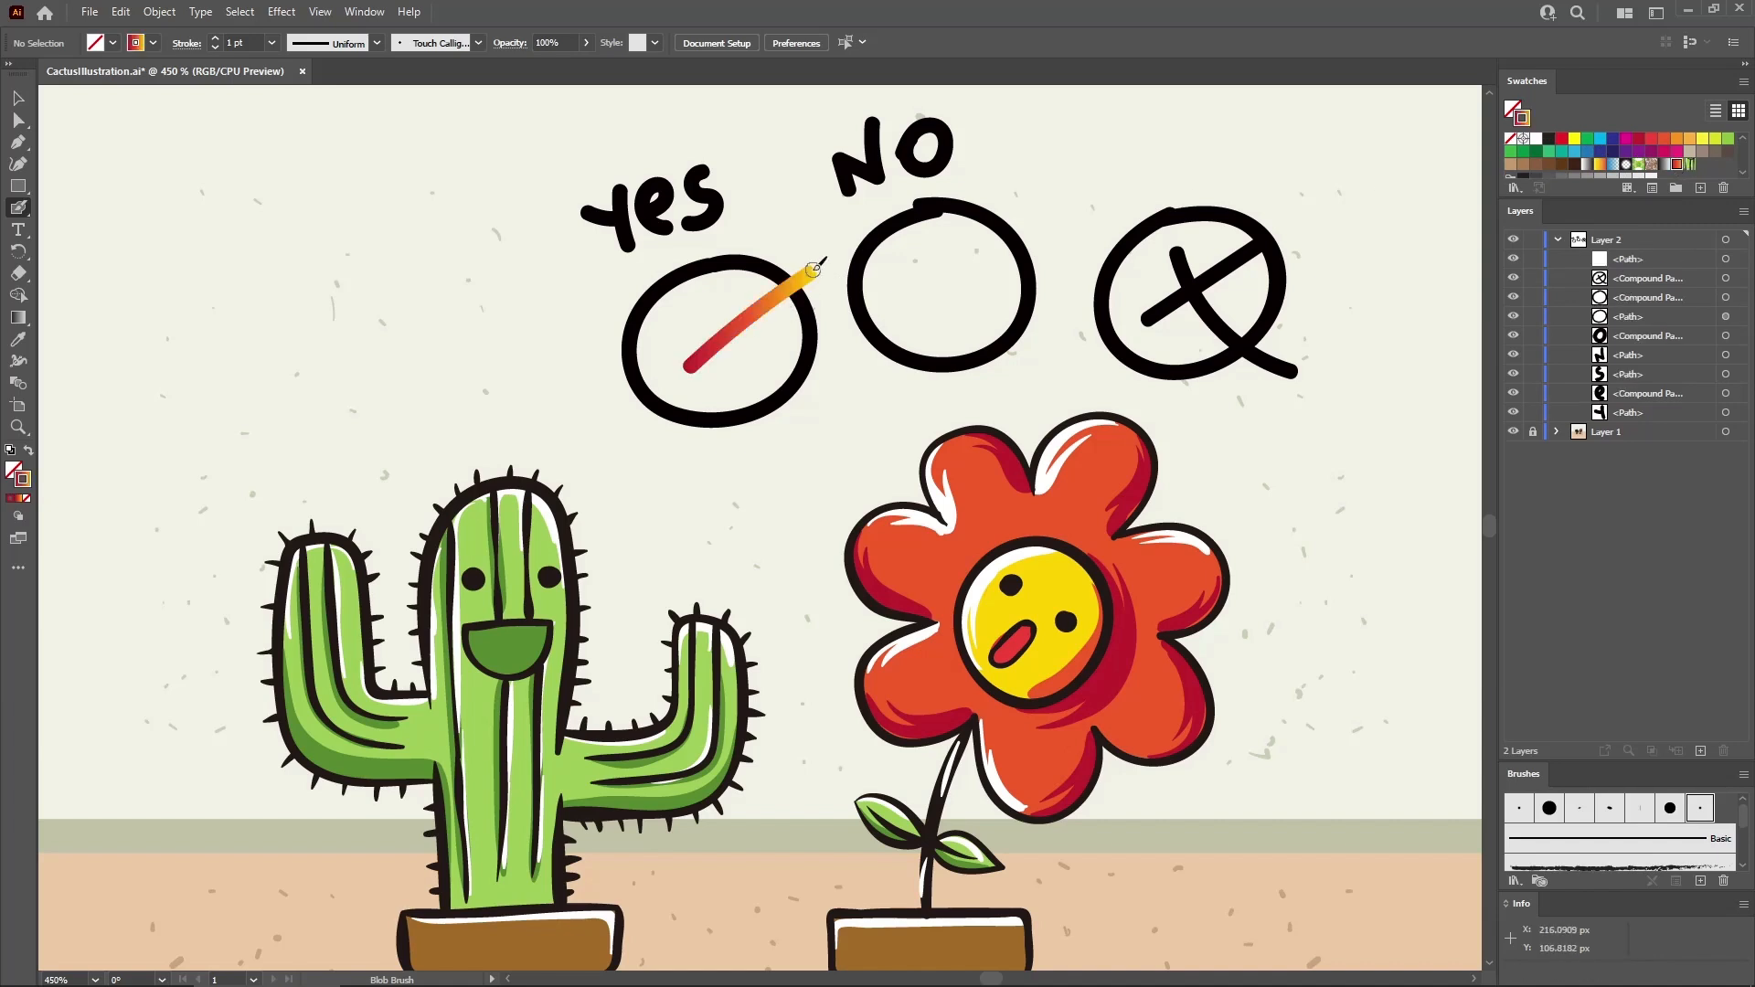
{"action": "left_click_drag", "start_coordinate": [693, 308], "coordinate": [798, 407]}
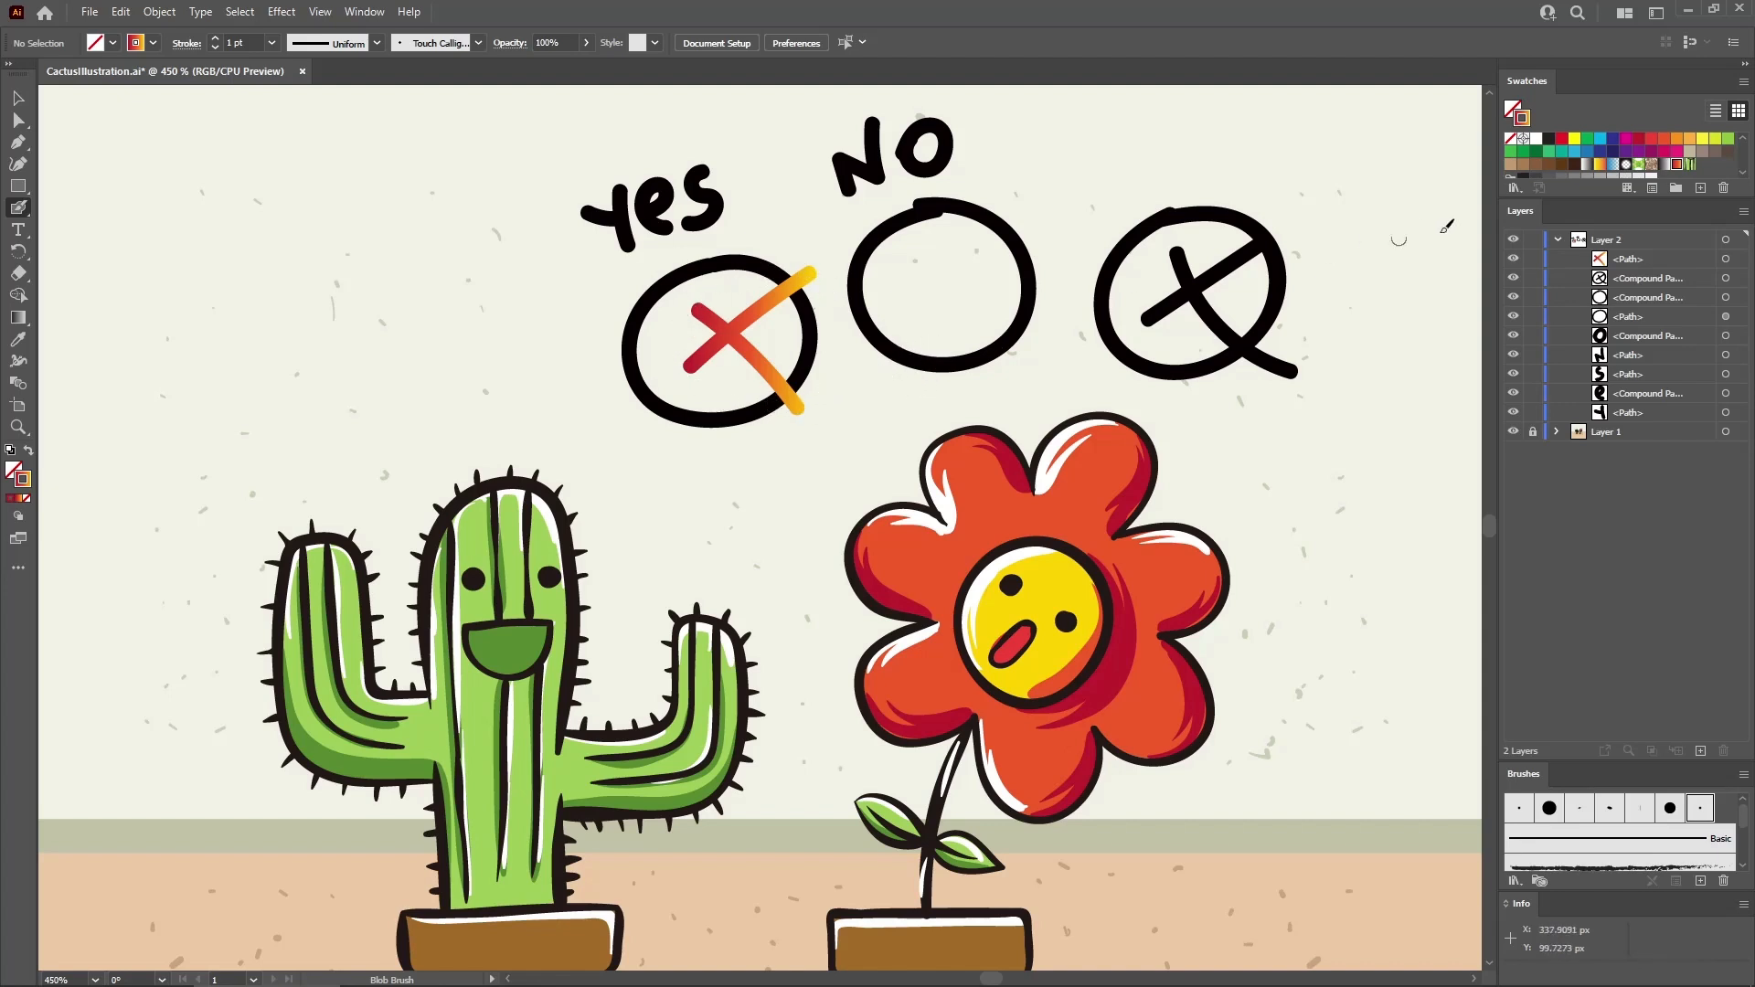
{"action": "left_click", "coordinate": [1689, 163]}
{"action": "mouse_move", "coordinate": [908, 265]}
{"action": "left_mouse_down"}
{"action": "mouse_move", "coordinate": [943, 316]}
{"action": "mouse_move", "coordinate": [1042, 189]}
{"action": "left_mouse_up"}
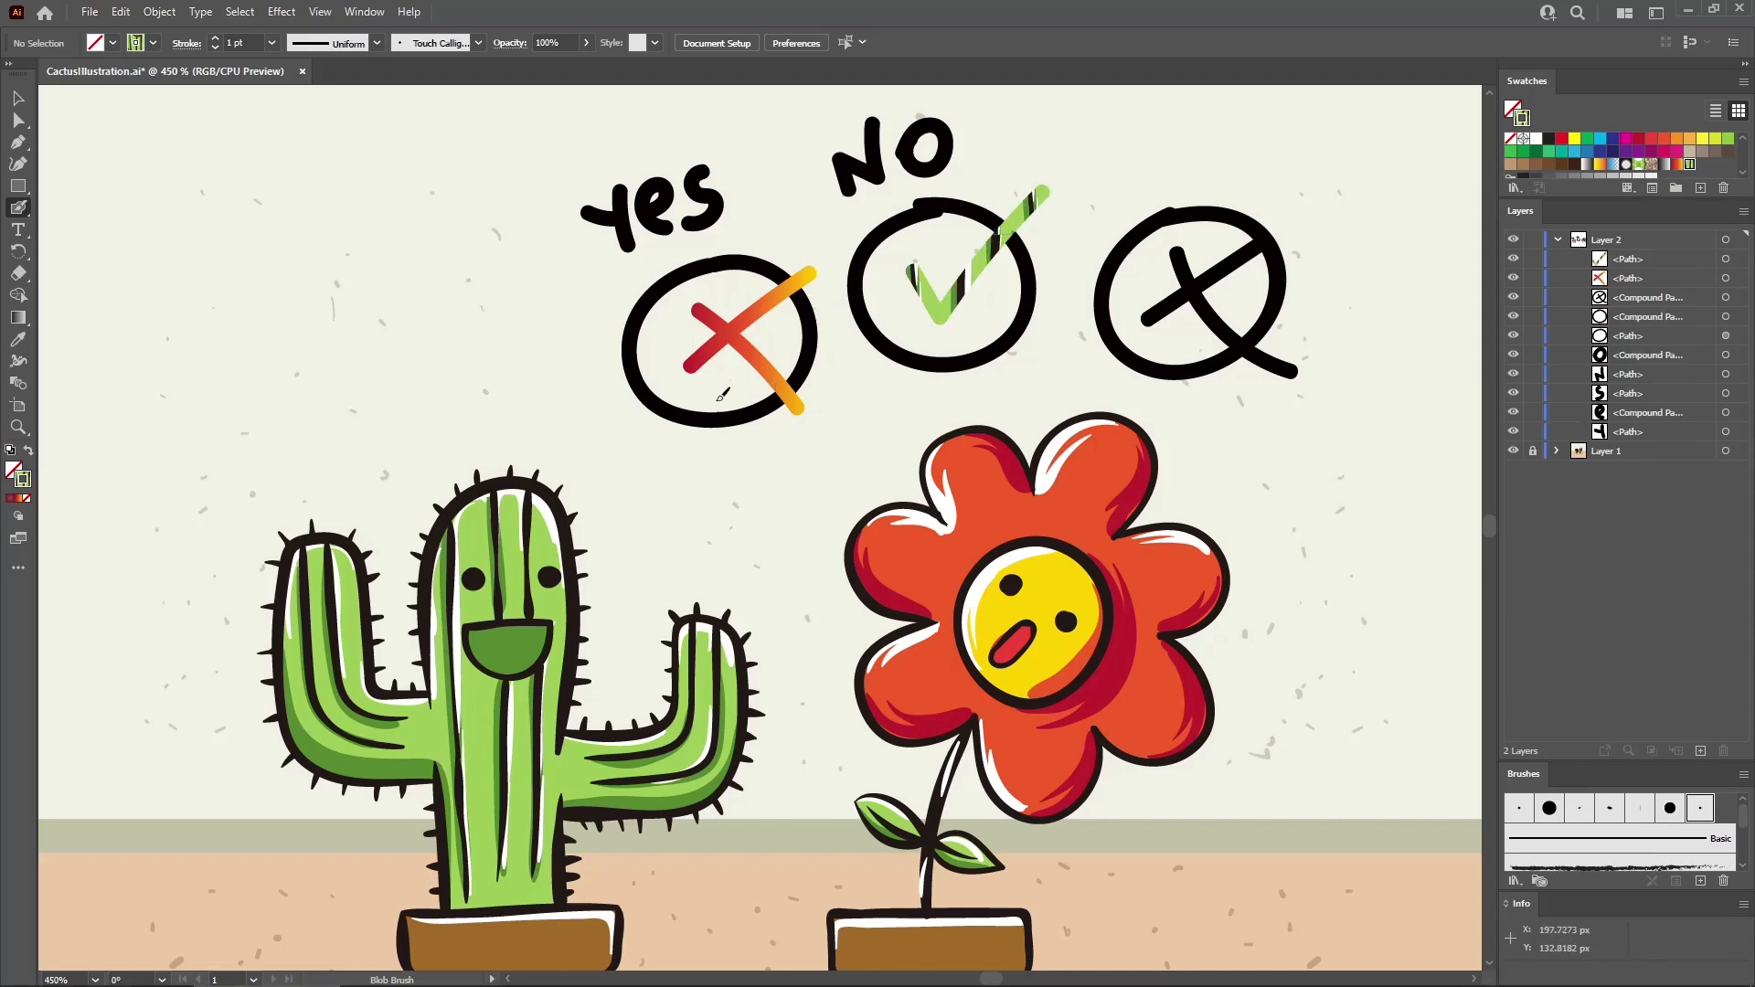
Enable Keep Selected for the Blob Brush and paint a short stroke beside the checkmark, recoloured black
{"action": "double_click", "coordinate": [19, 209]}
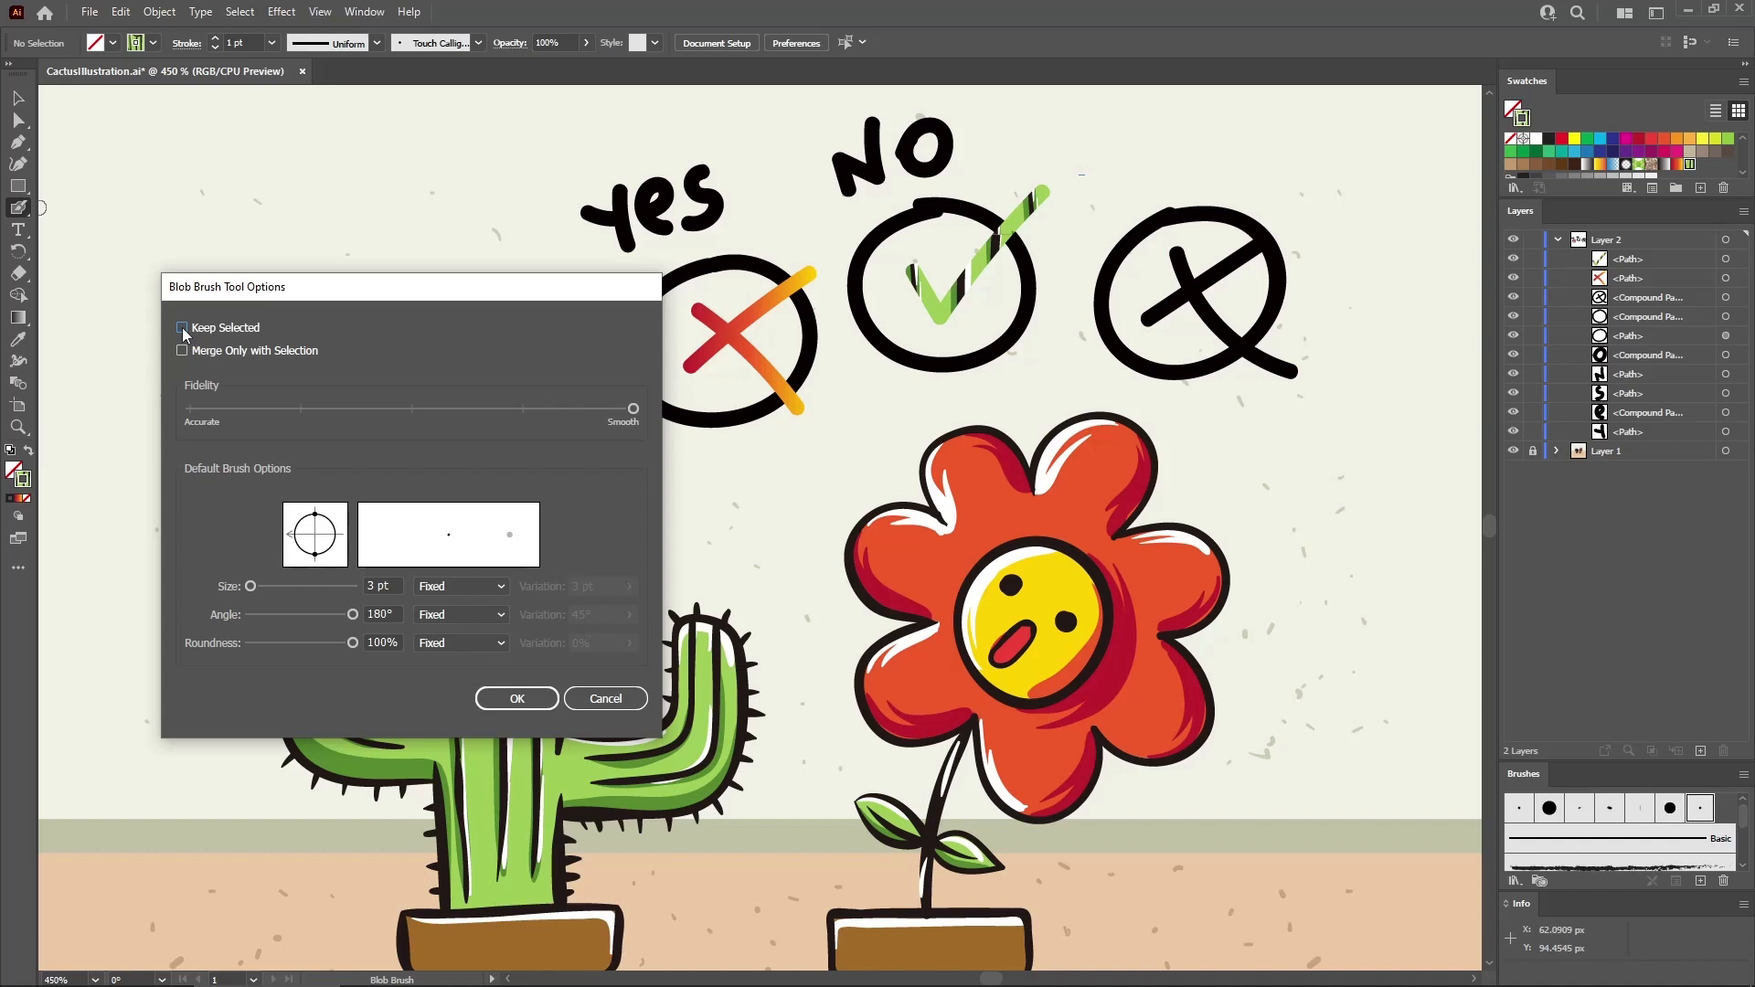
{"action": "left_click", "coordinate": [517, 700]}
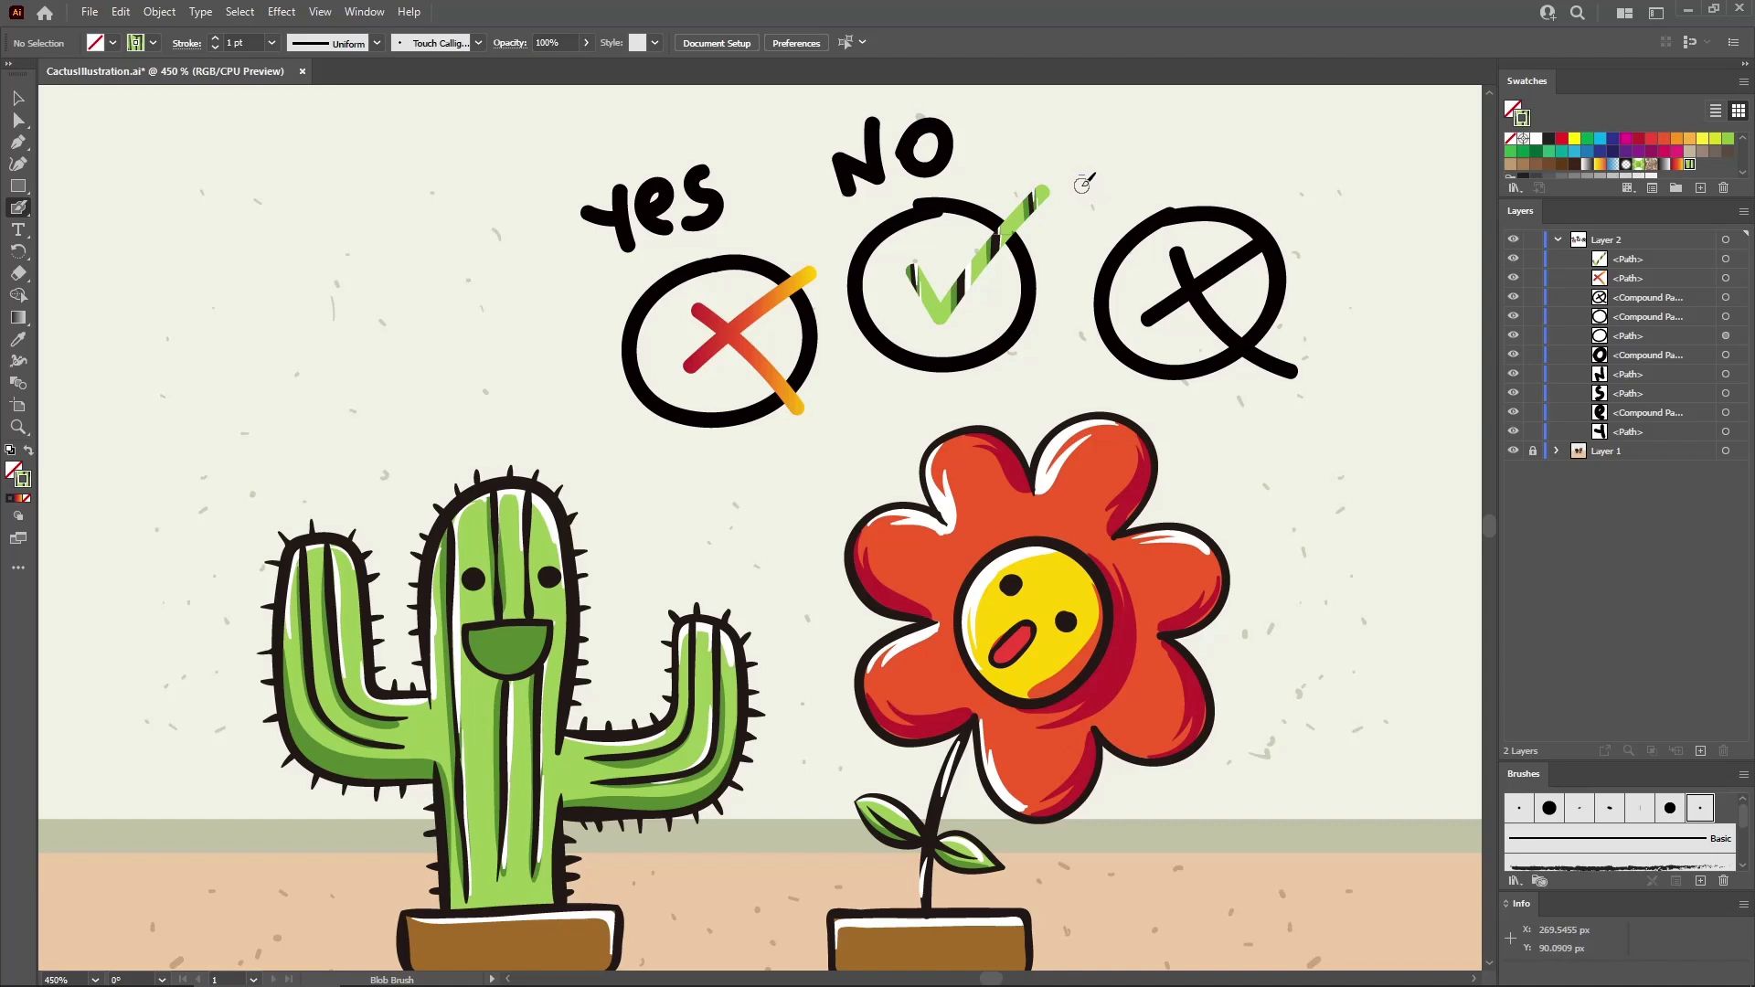
{"action": "left_click_drag", "start_coordinate": [1079, 183], "coordinate": [1116, 213]}
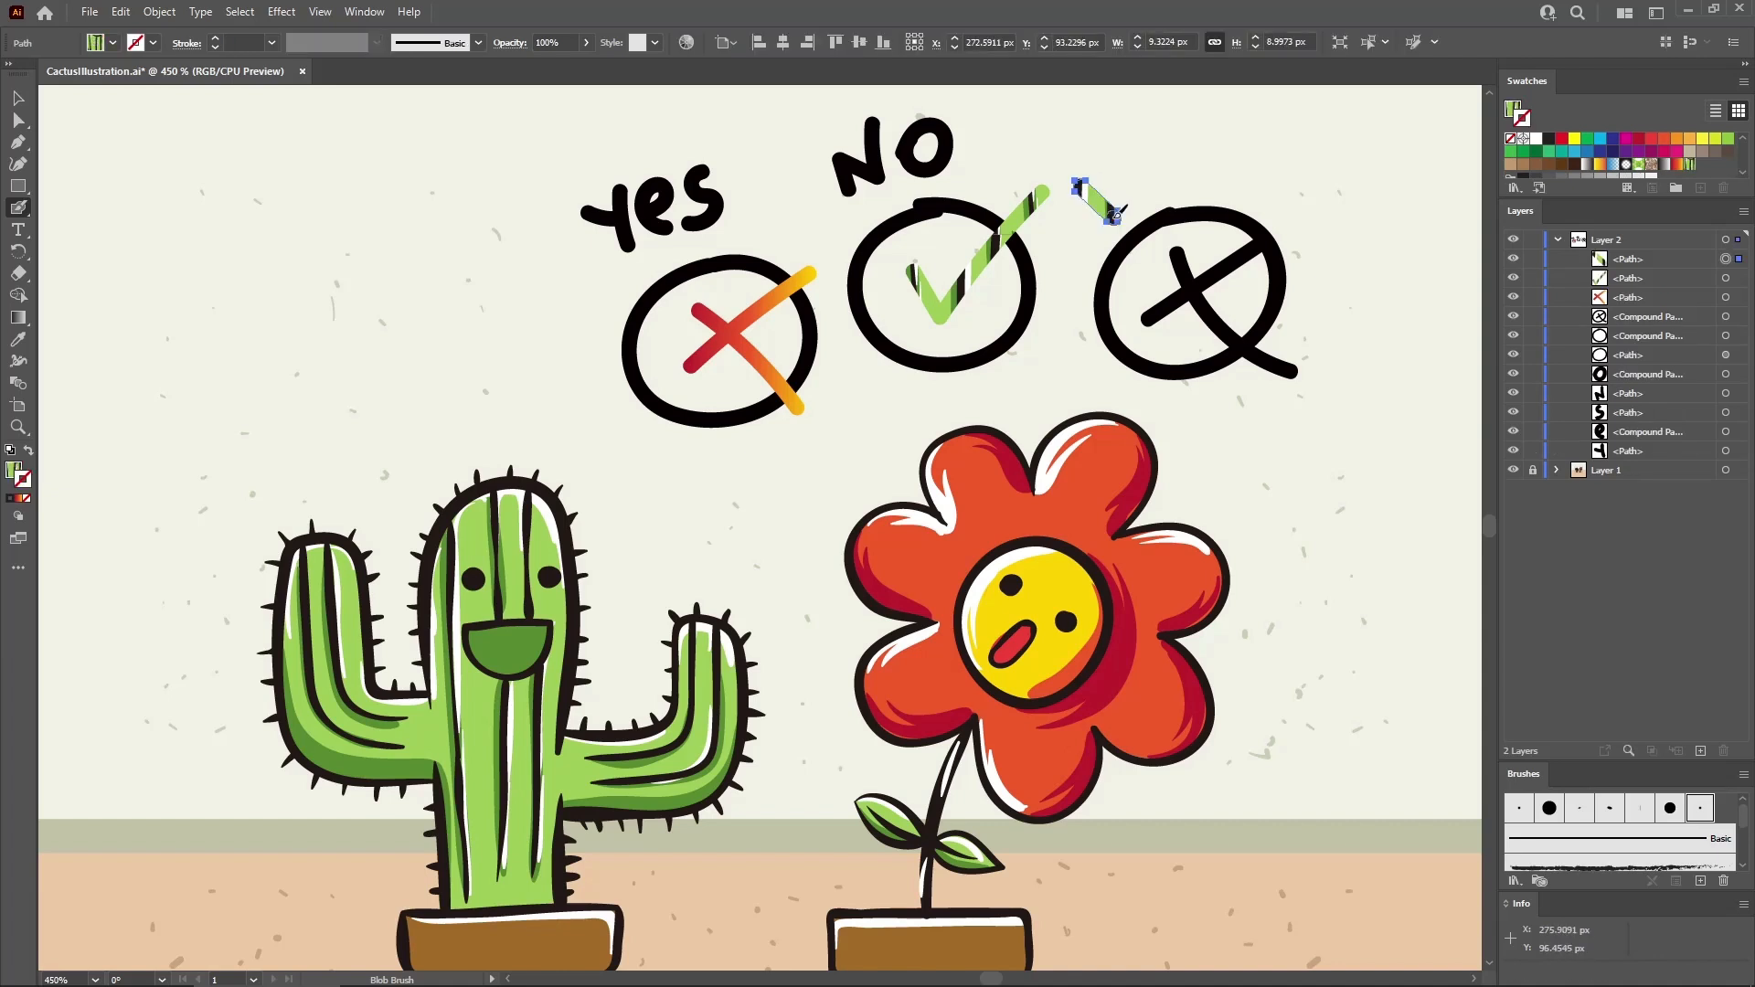
{"action": "left_click", "coordinate": [1549, 140]}
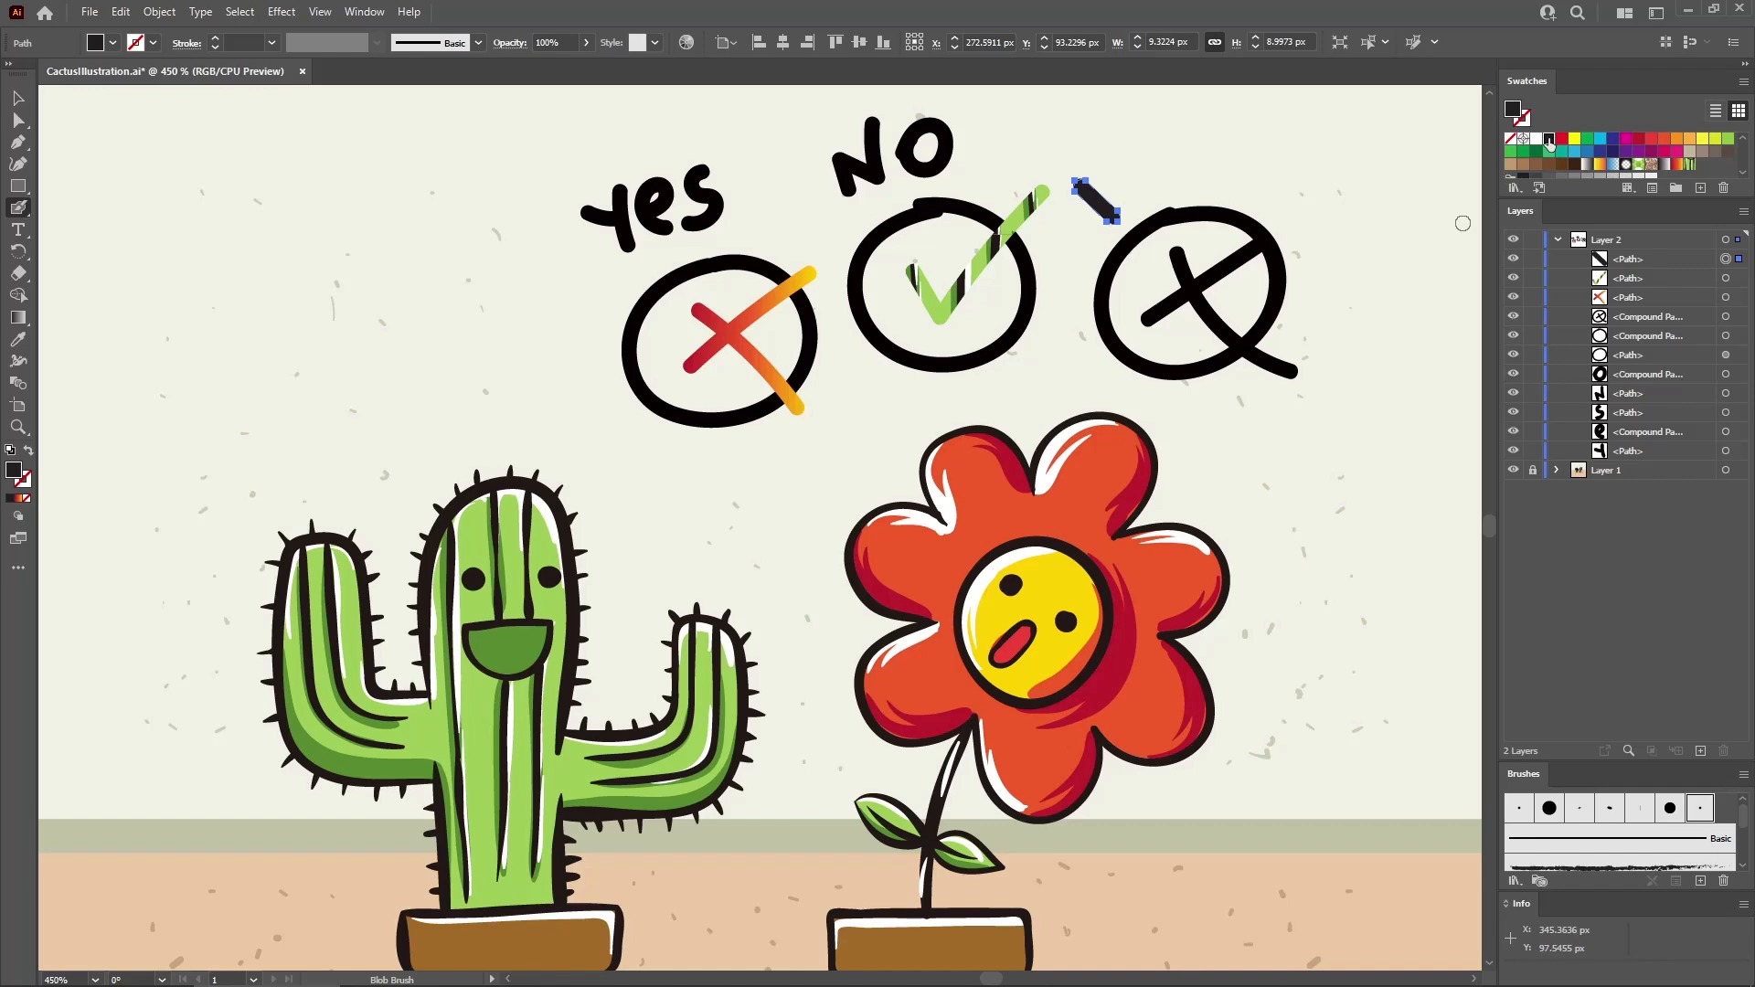
Enable Merge Only with Selection for the Blob Brush and extend the selected black stroke into an "n" shape, leaving it deselected
{"action": "double_click", "coordinate": [18, 208]}
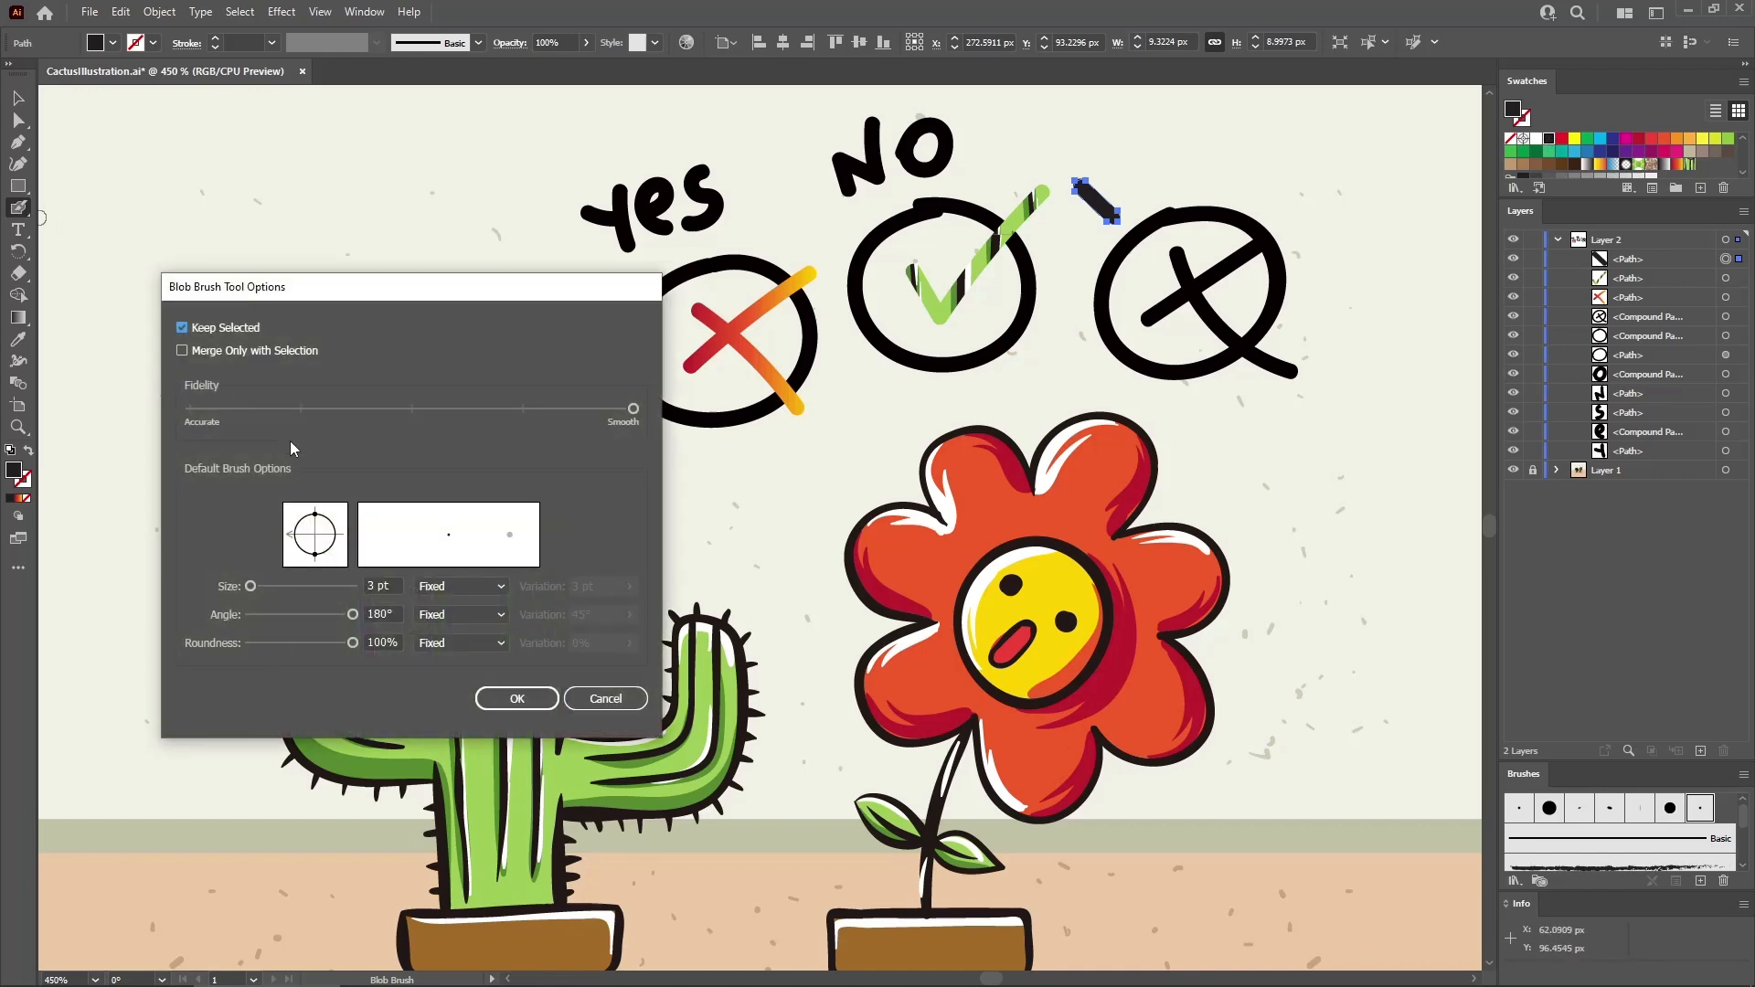
{"action": "left_click", "coordinate": [182, 350]}
{"action": "left_click", "coordinate": [516, 699]}
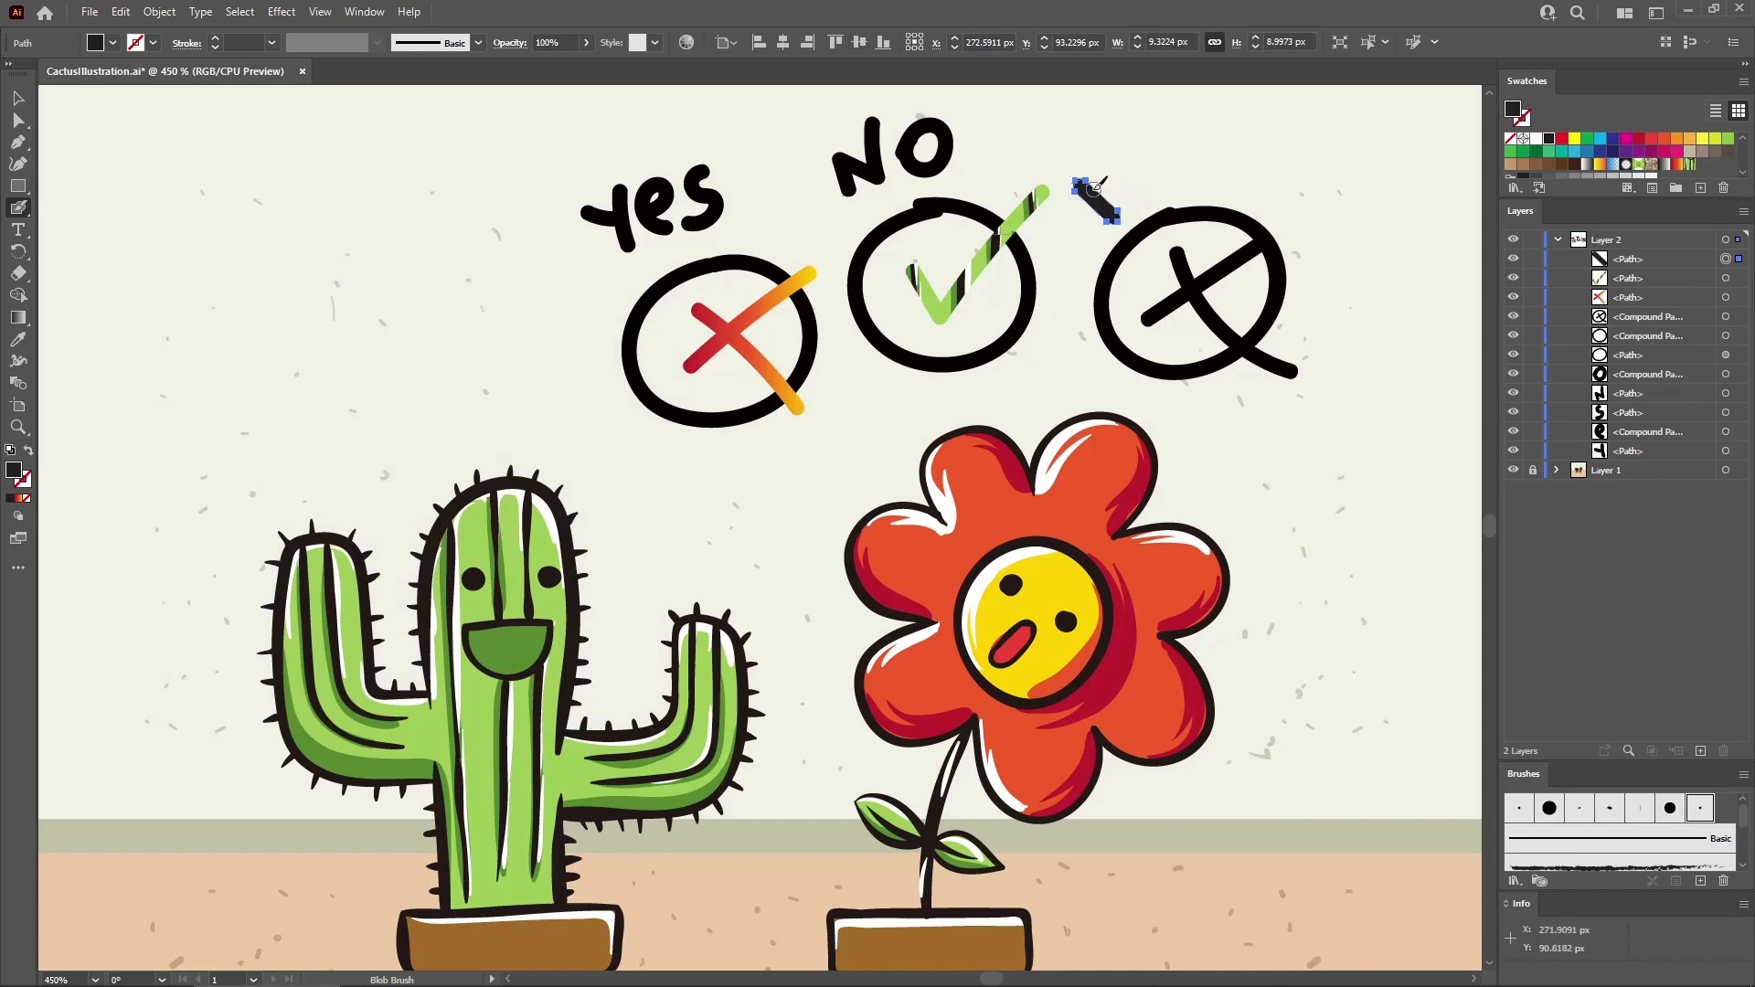
{"action": "mouse_move", "coordinate": [1097, 185]}
{"action": "left_mouse_down"}
{"action": "mouse_move", "coordinate": [1132, 178]}
{"action": "mouse_move", "coordinate": [1134, 204]}
{"action": "left_mouse_up"}
{"action": "key", "text": "ctrl"}
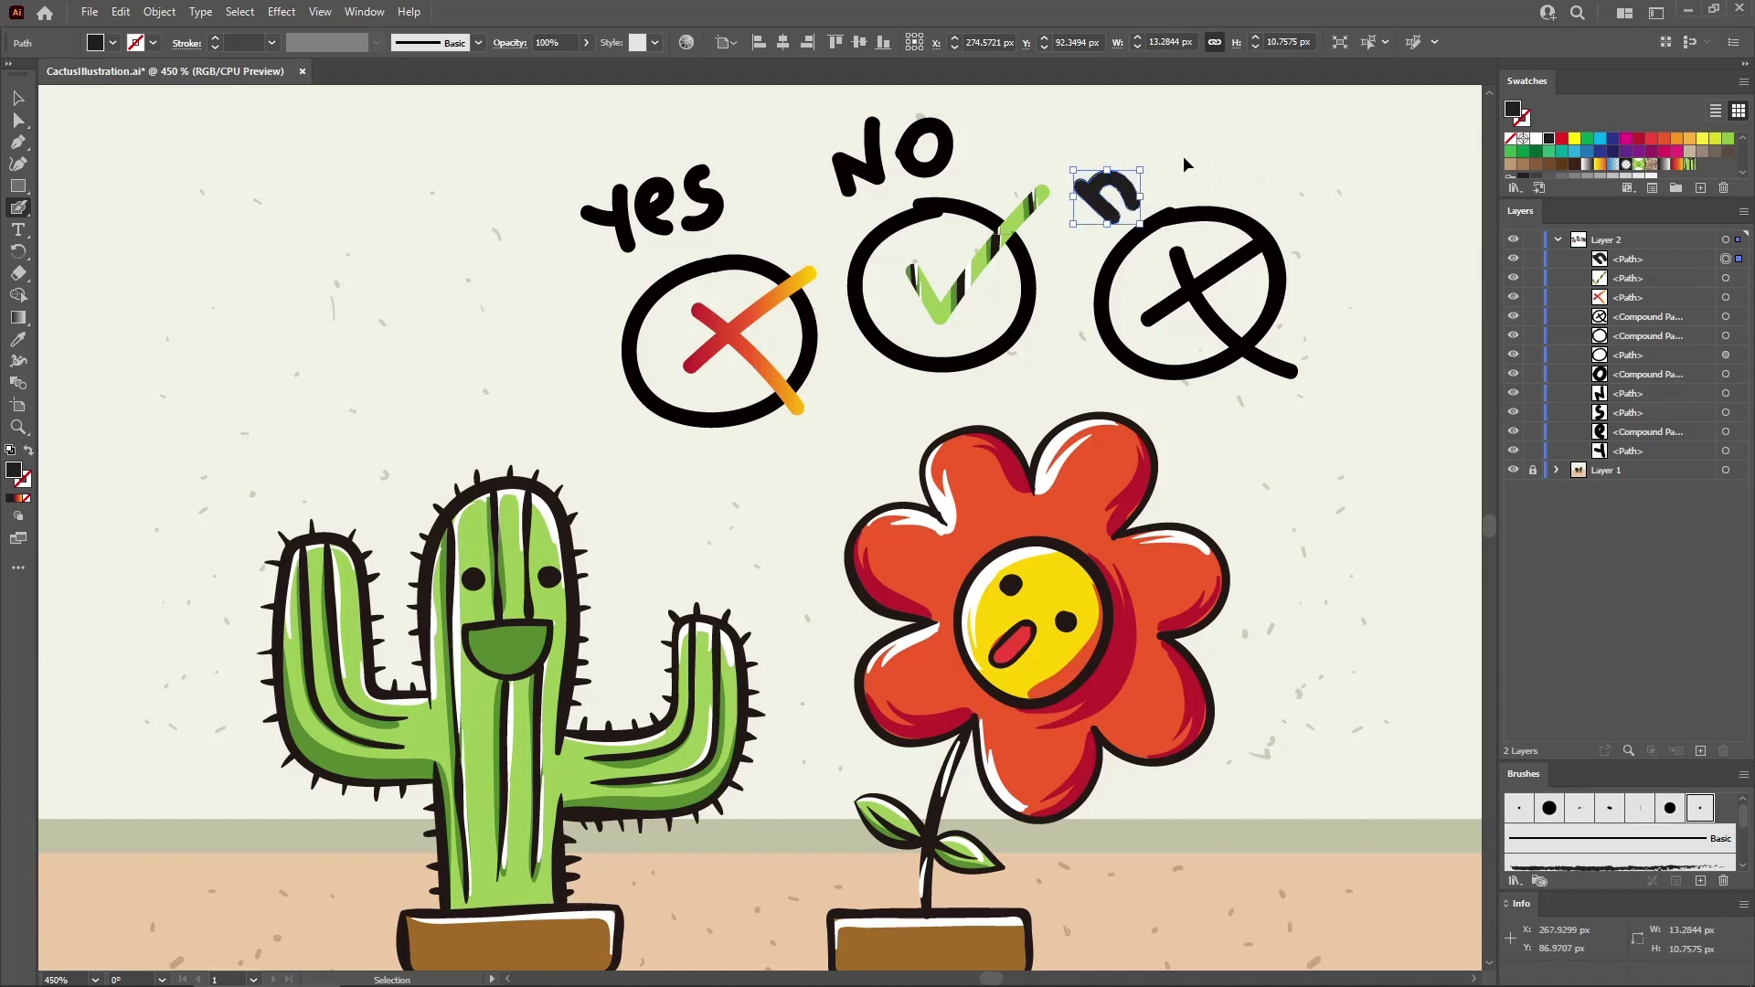
{"action": "left_click", "coordinate": [1183, 155], "text": "ctrl"}
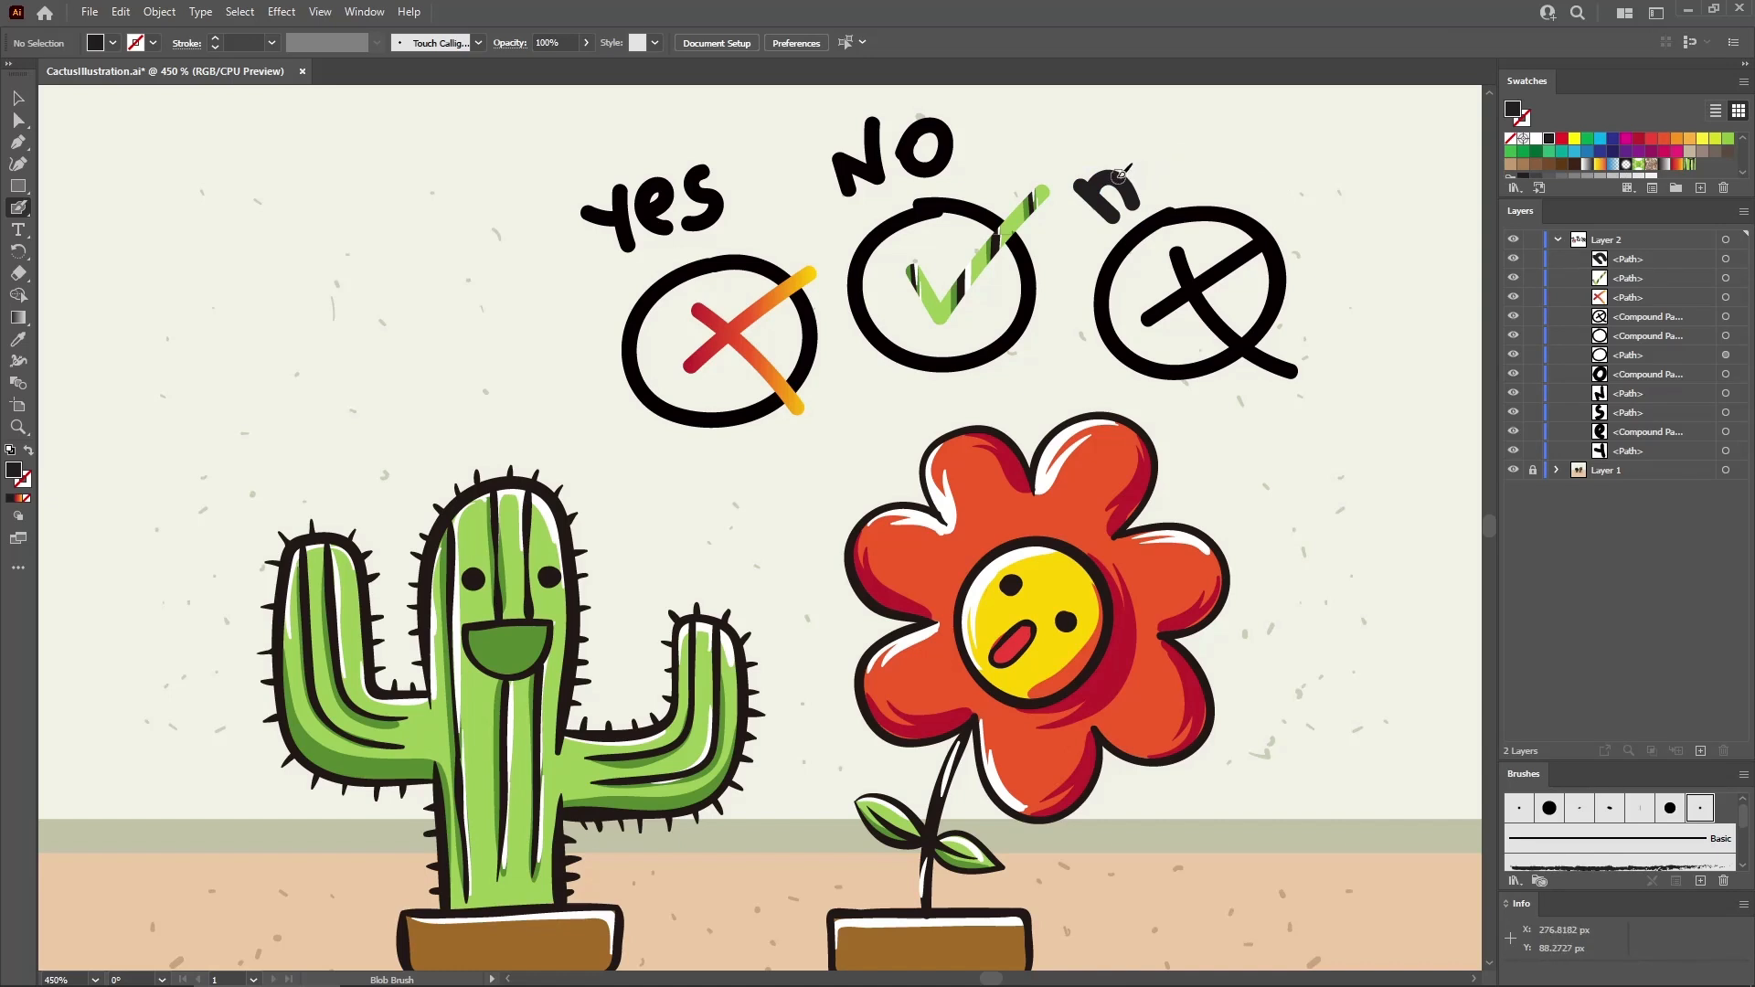
Paint the second arch of the "m" and the remaining letters to spell "maybe" around the right-hand circle, leaving everything deselected
{"action": "mouse_move", "coordinate": [1121, 174]}
{"action": "left_mouse_down"}
{"action": "mouse_move", "coordinate": [1144, 158]}
{"action": "mouse_move", "coordinate": [1161, 192]}
{"action": "left_mouse_up"}
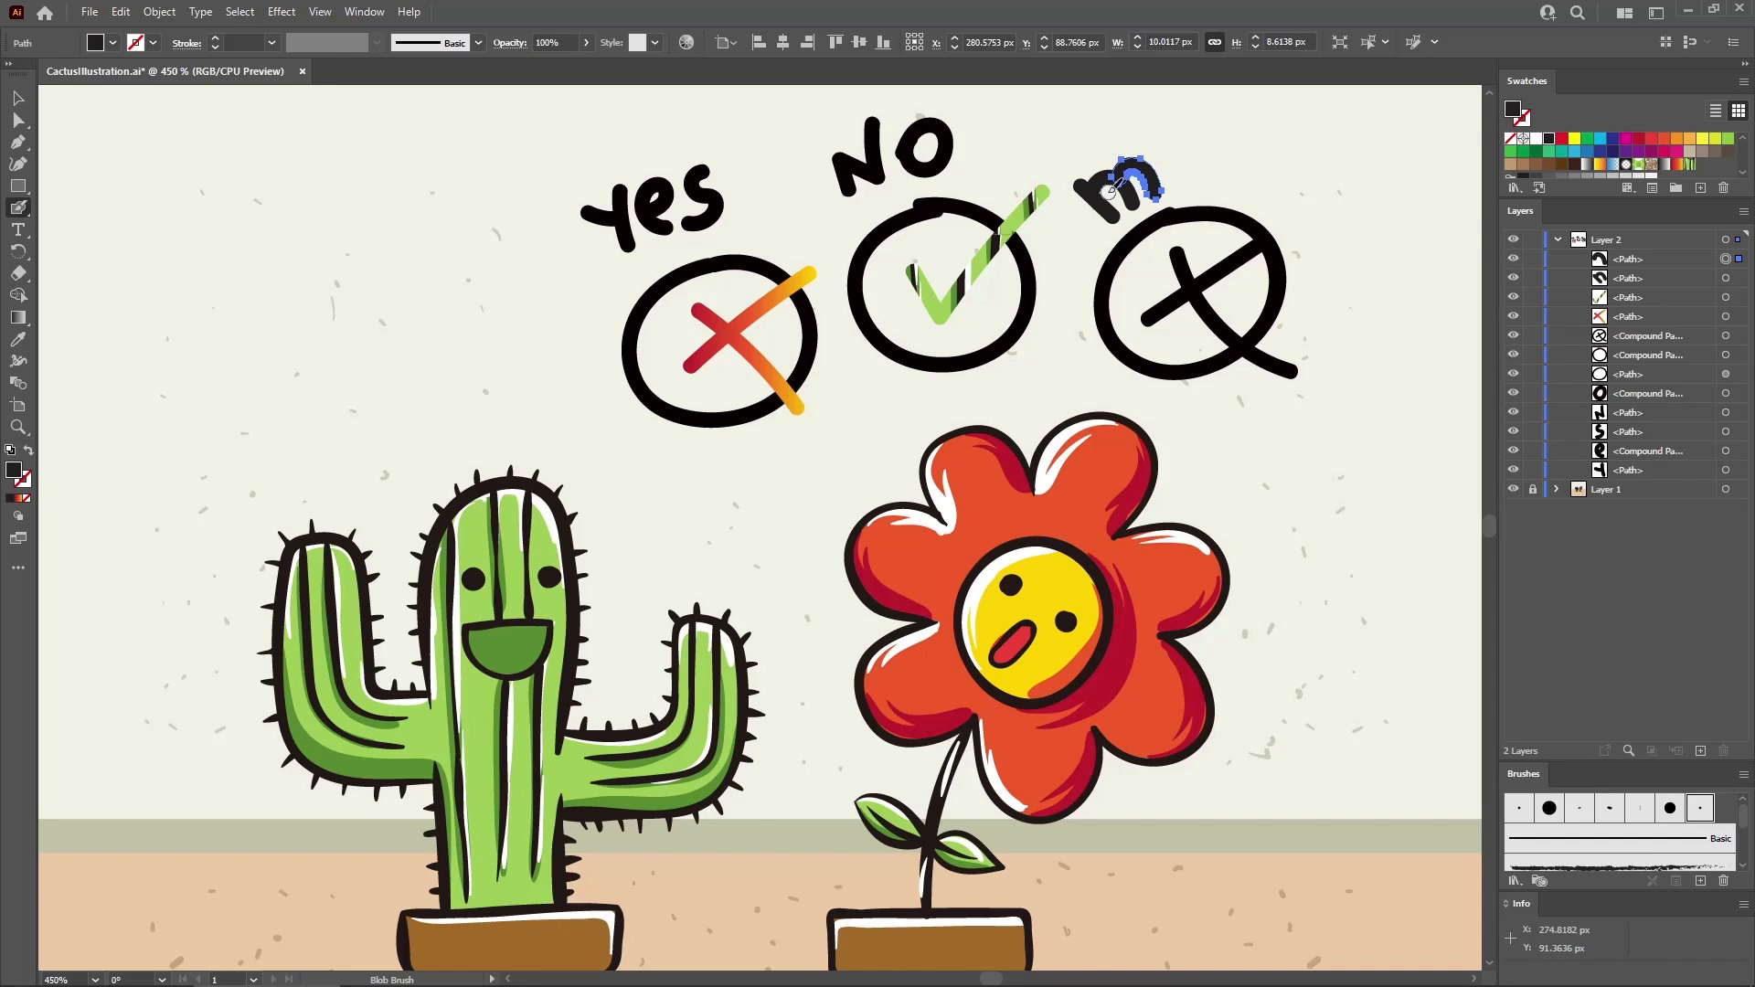
{"action": "mouse_move", "coordinate": [1221, 151]}
{"action": "left_mouse_down"}
{"action": "mouse_move", "coordinate": [1184, 150]}
{"action": "mouse_move", "coordinate": [1205, 187]}
{"action": "mouse_move", "coordinate": [1228, 145]}
{"action": "mouse_move", "coordinate": [1260, 174]}
{"action": "mouse_move", "coordinate": [1287, 161]}
{"action": "mouse_move", "coordinate": [1245, 196]}
{"action": "mouse_move", "coordinate": [1305, 228]}
{"action": "mouse_move", "coordinate": [1315, 194]}
{"action": "left_mouse_up"}
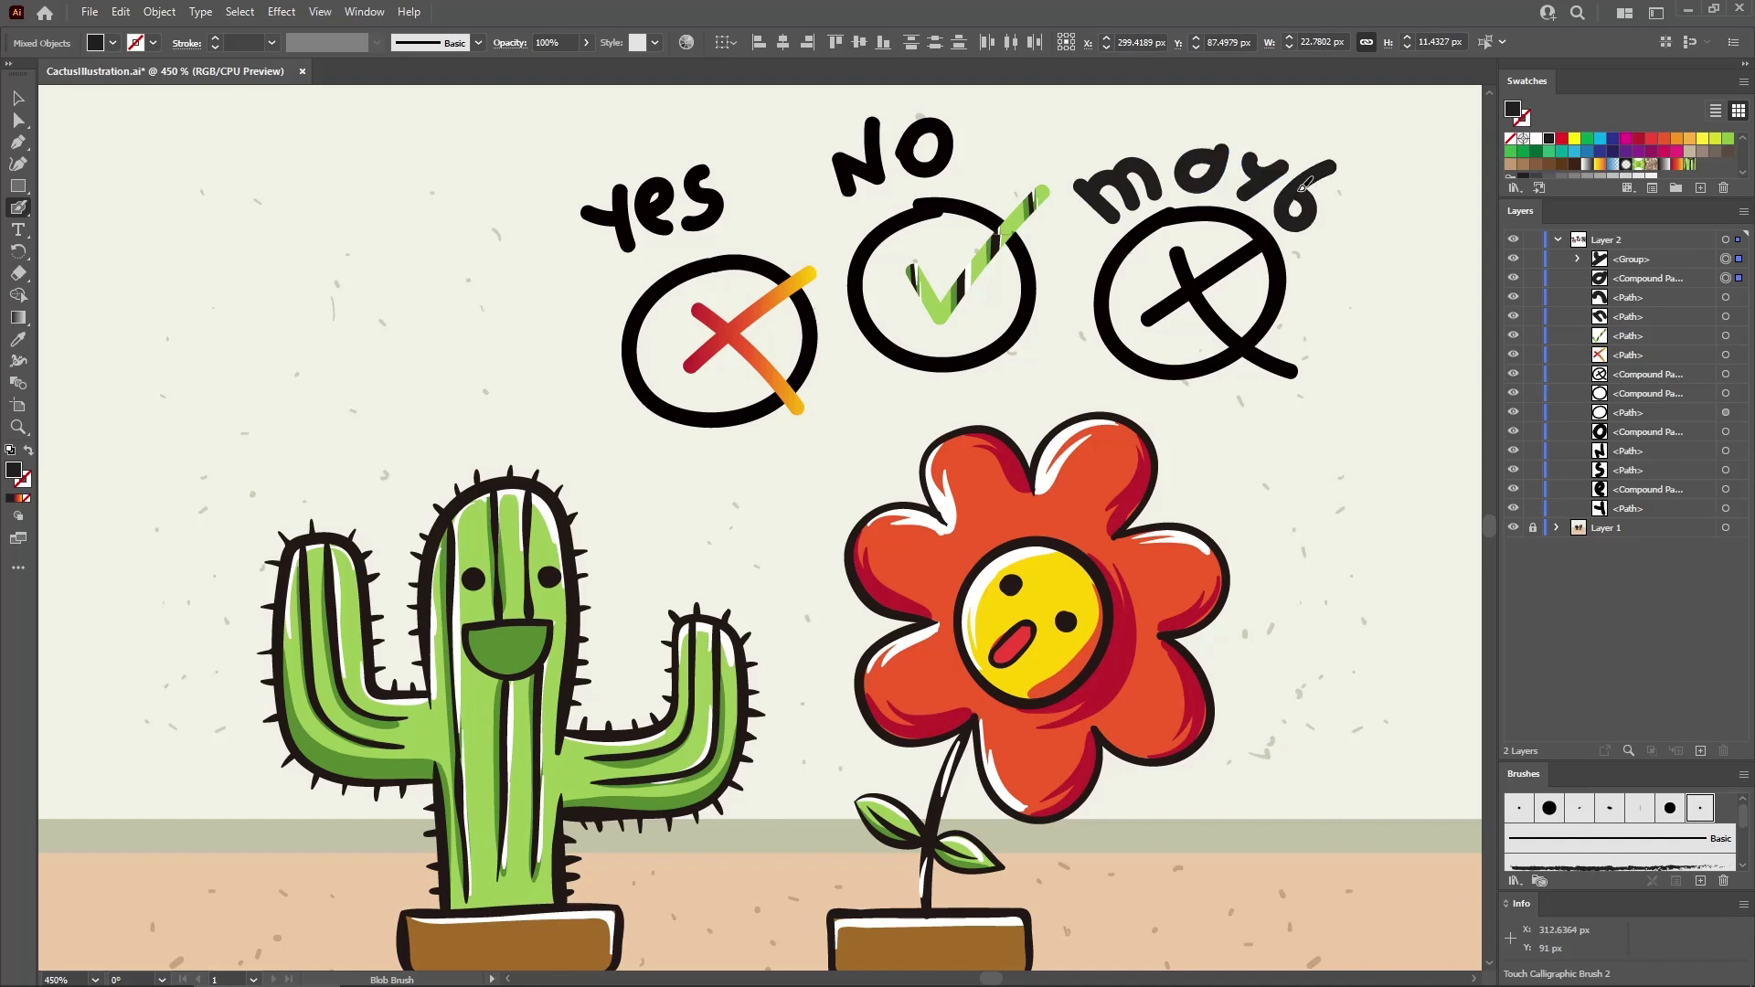
{"action": "mouse_move", "coordinate": [1311, 253]}
{"action": "left_mouse_down"}
{"action": "mouse_move", "coordinate": [1342, 245]}
{"action": "mouse_move", "coordinate": [1297, 249]}
{"action": "mouse_move", "coordinate": [1317, 285]}
{"action": "left_mouse_up"}
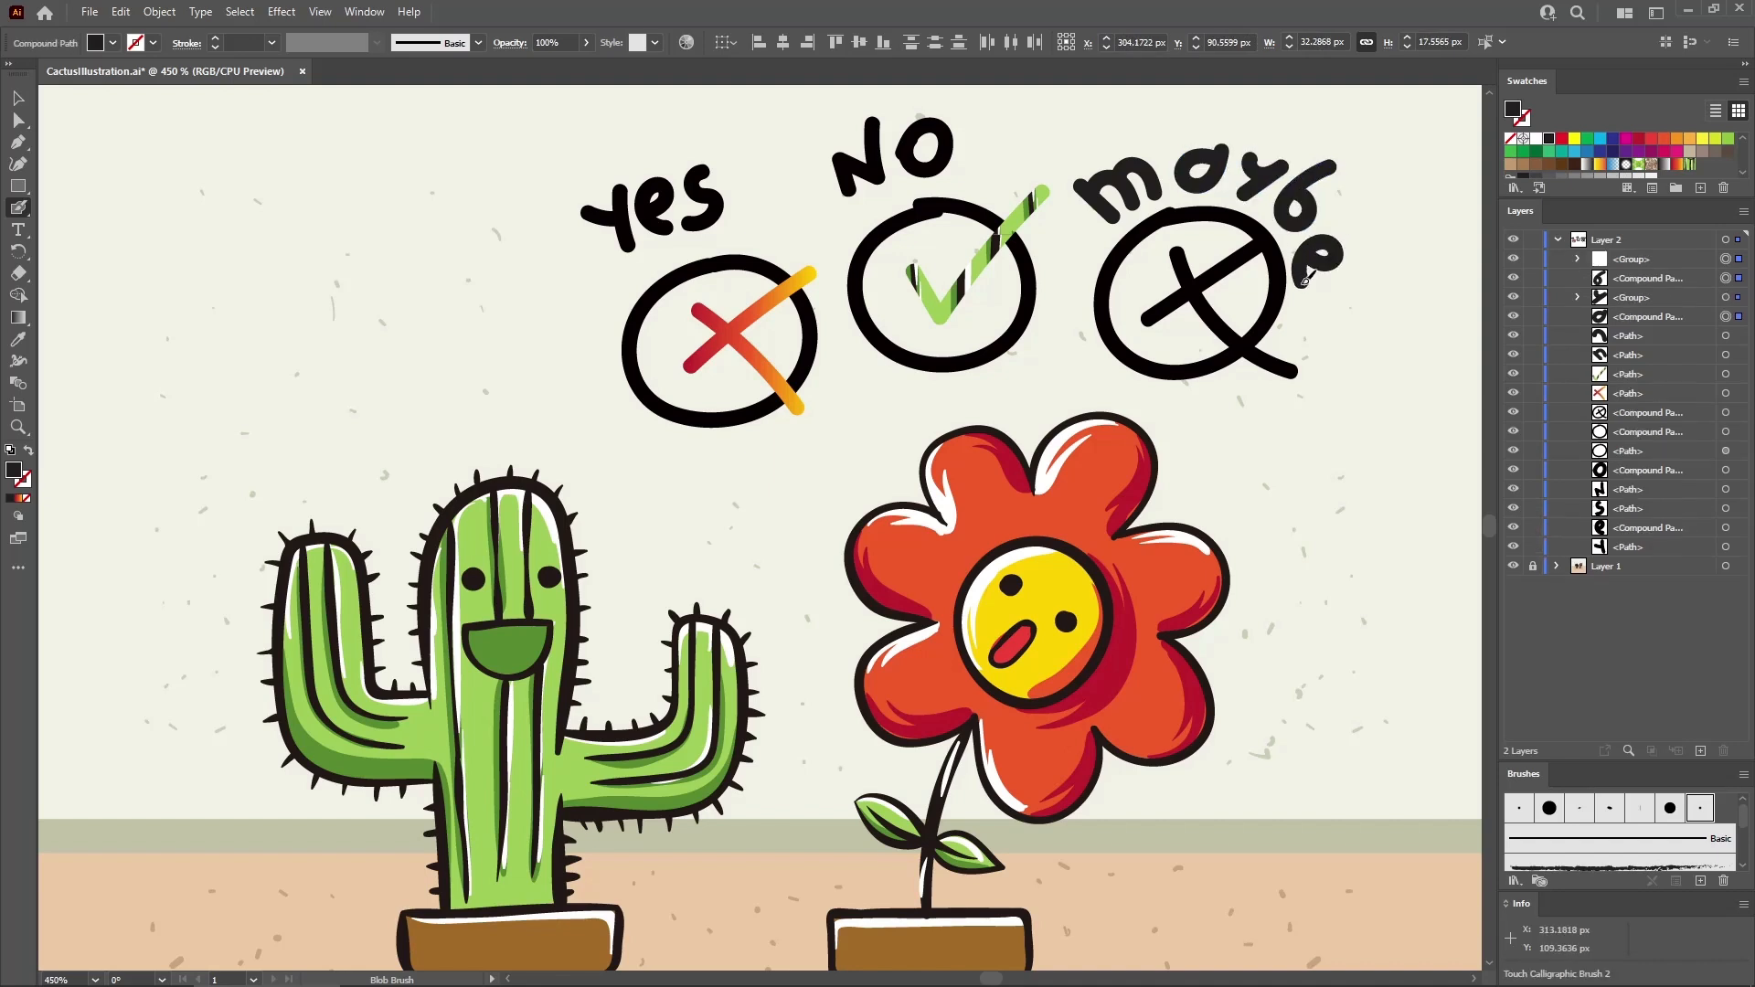
{"action": "key", "text": "ctrl"}
{"action": "left_click", "coordinate": [1320, 288], "text": "ctrl"}
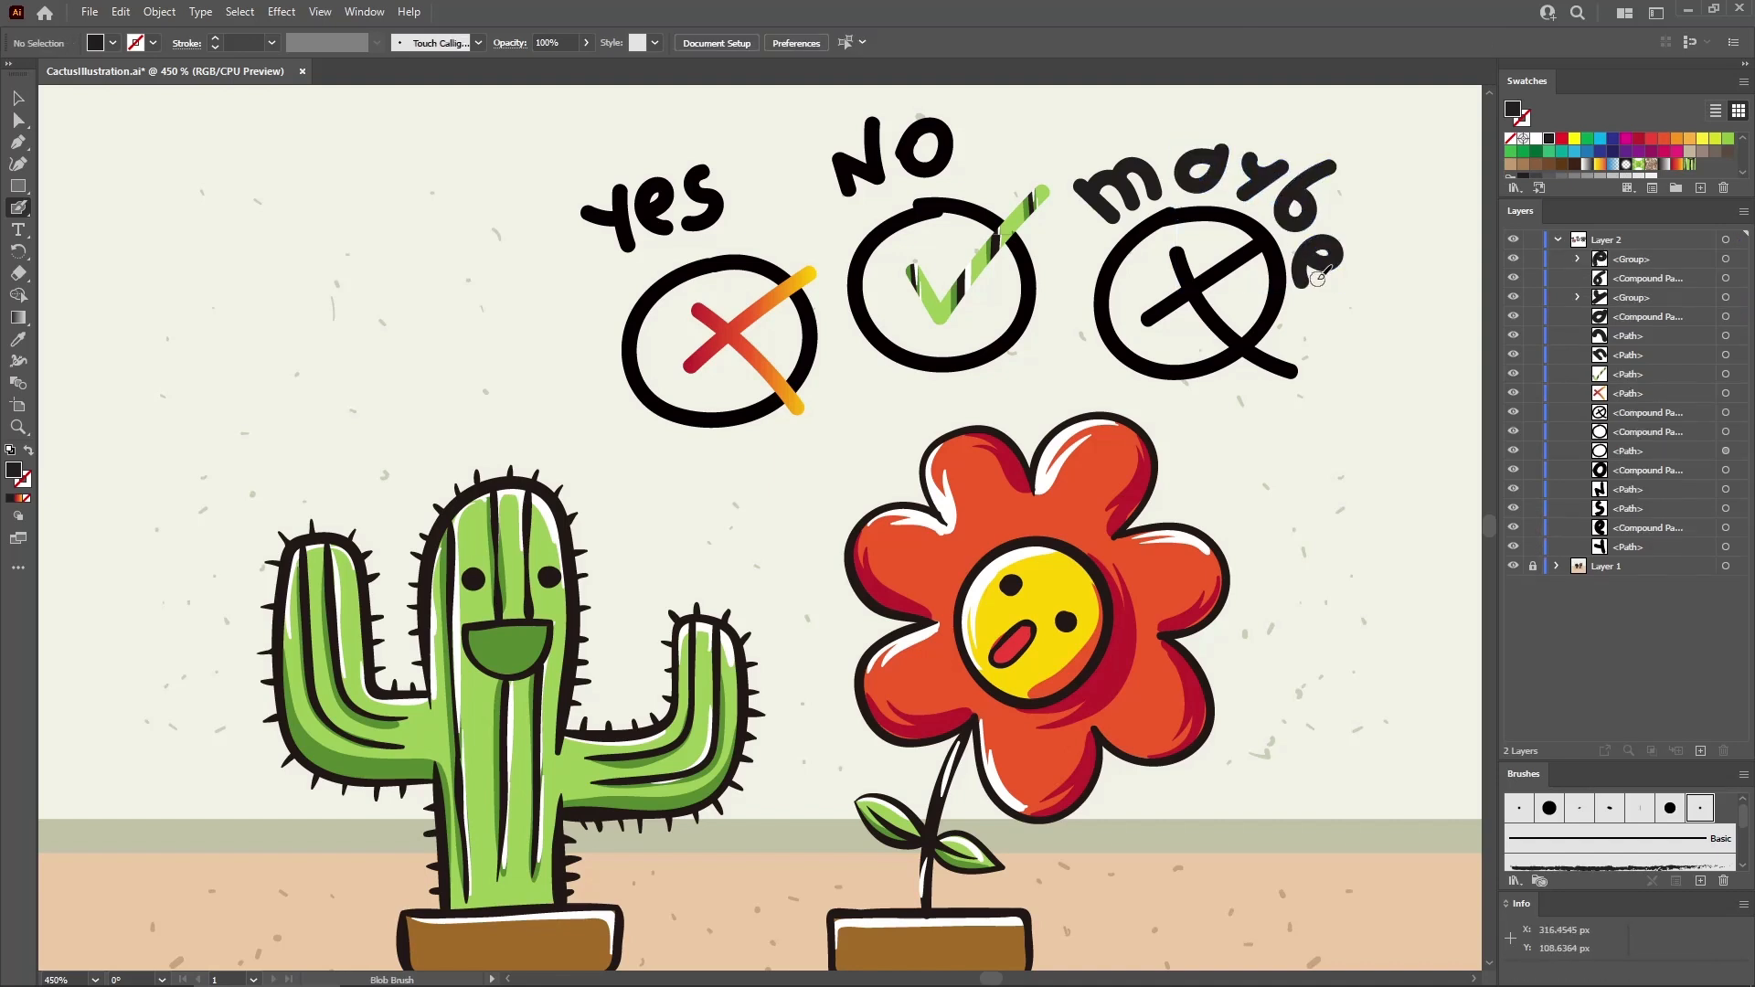
Set the Blob Brush fidelity to Accurate and paint a black arch beside the flower under the "maybe" circle
{"action": "double_click", "coordinate": [18, 209]}
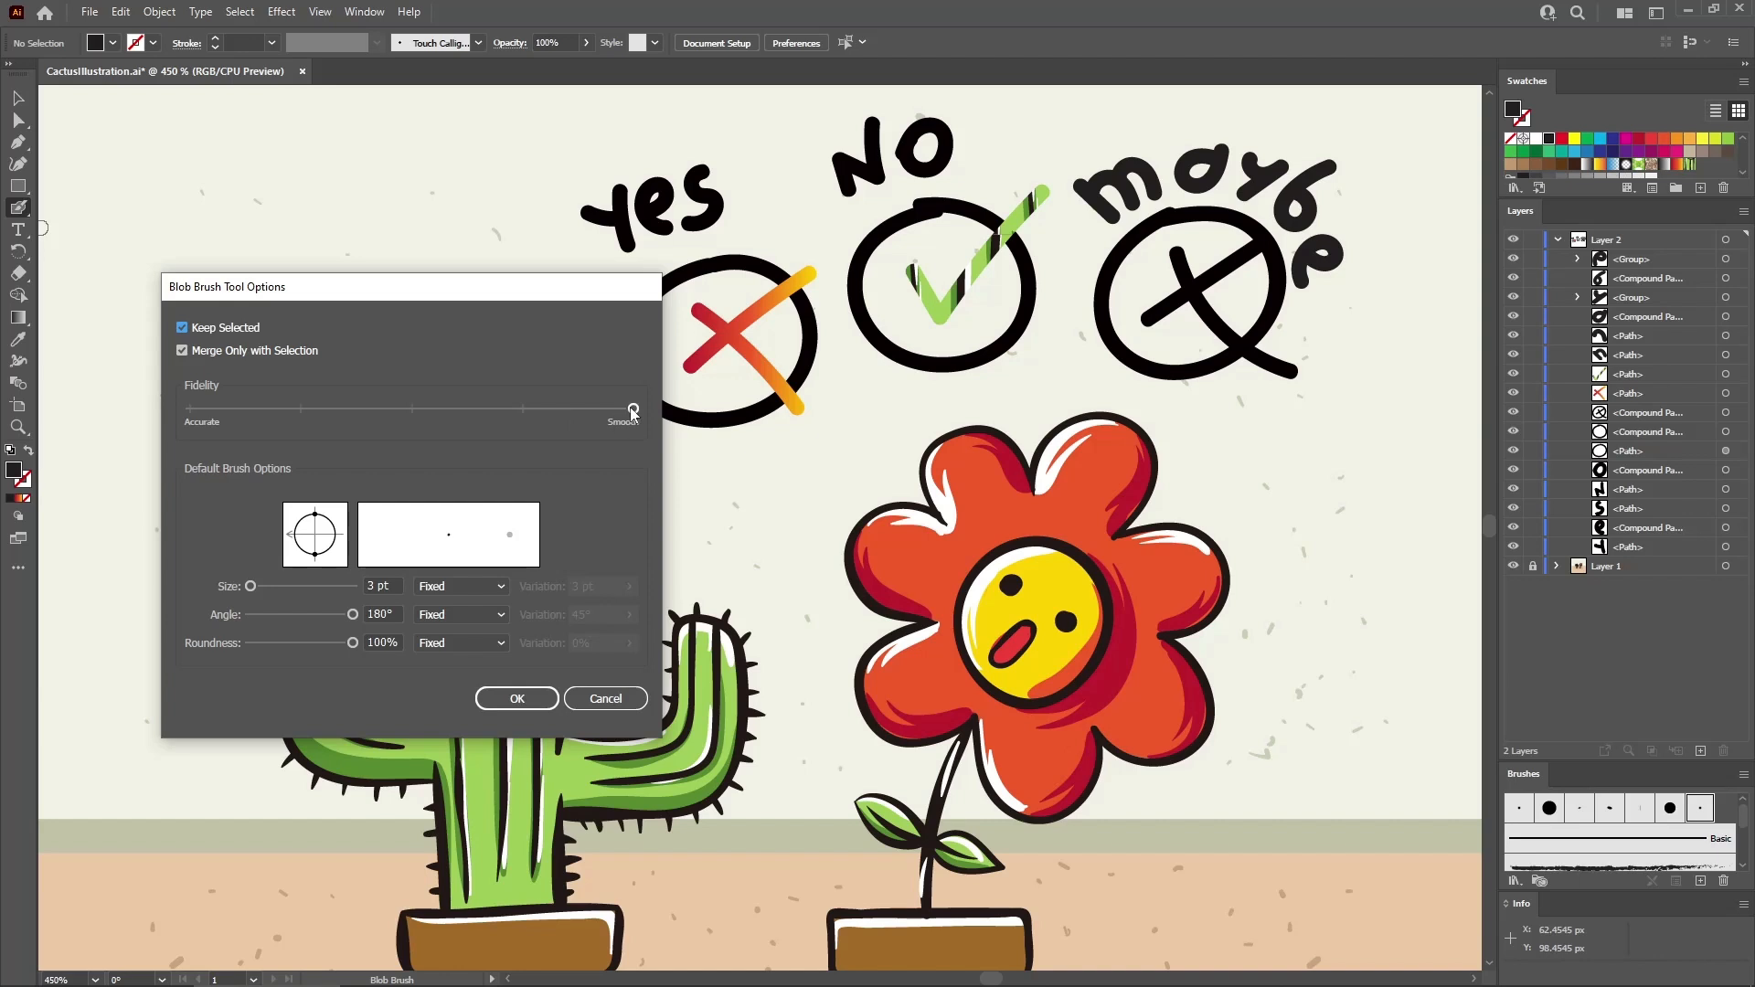
{"action": "left_click", "coordinate": [517, 698]}
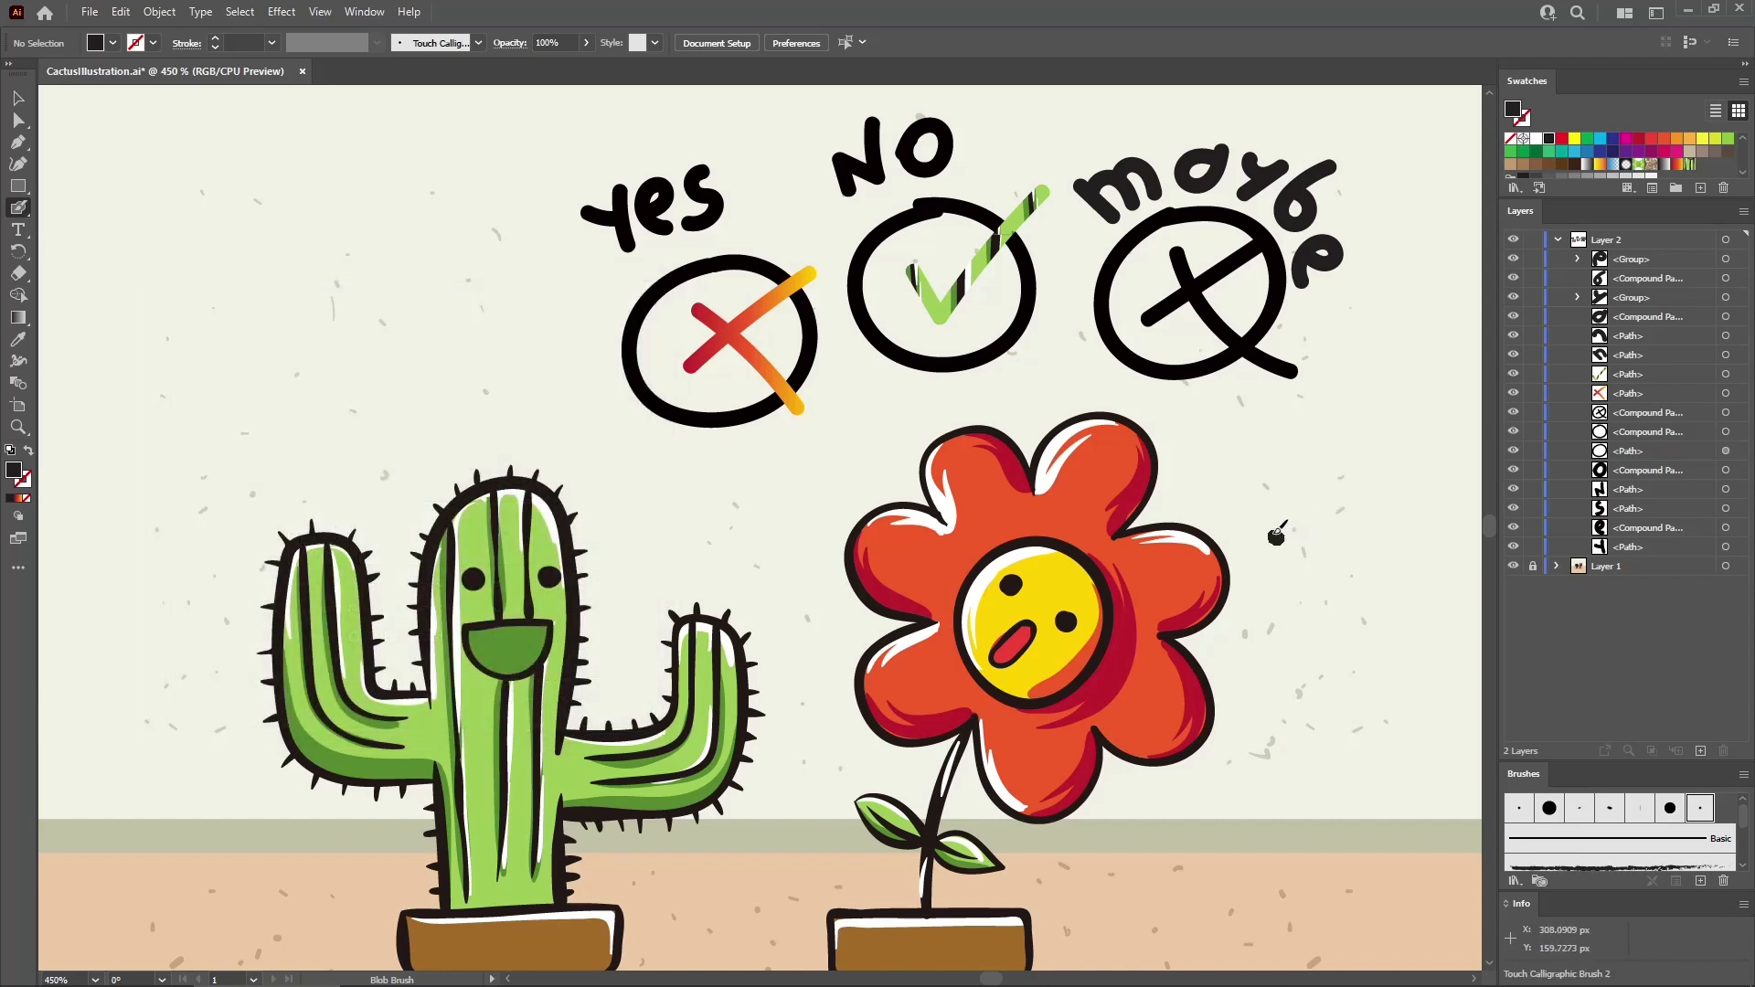
{"action": "mouse_move", "coordinate": [1277, 538]}
{"action": "left_mouse_down"}
{"action": "mouse_move", "coordinate": [1312, 424]}
{"action": "mouse_move", "coordinate": [1368, 427]}
{"action": "mouse_move", "coordinate": [1400, 453]}
{"action": "mouse_move", "coordinate": [1385, 534]}
{"action": "left_mouse_up"}
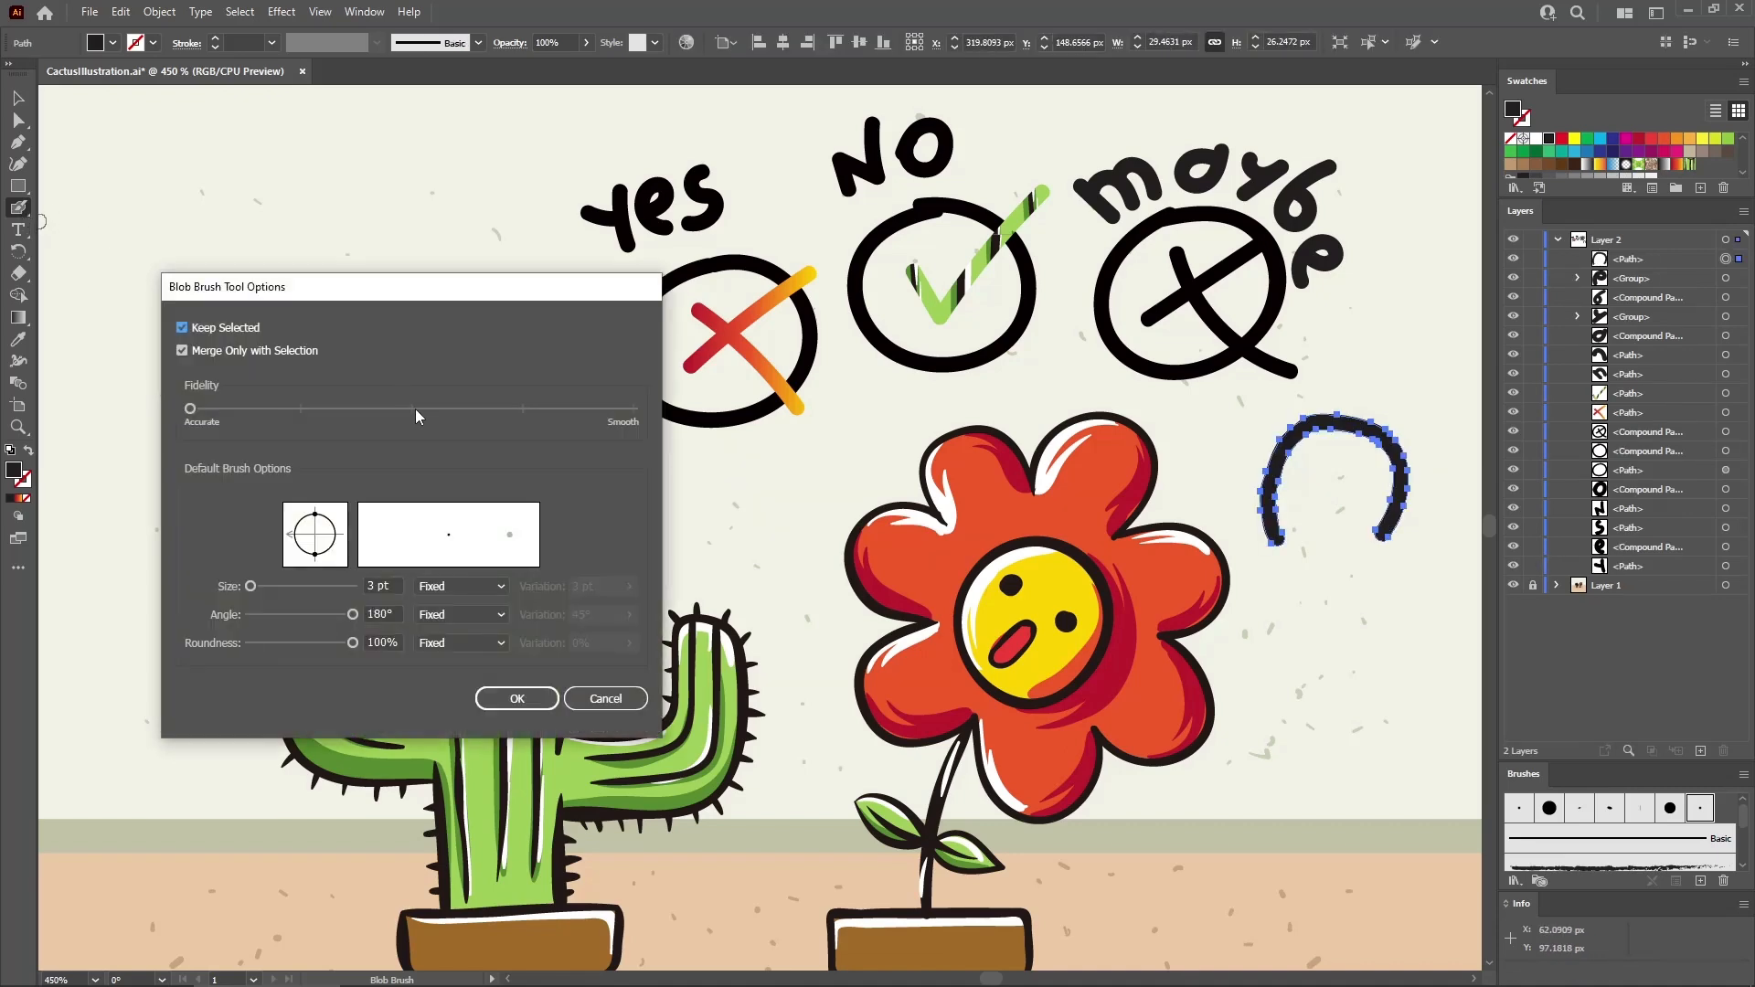
Set the Blob Brush fidelity to Smooth
{"action": "left_click_drag", "start_coordinate": [195, 411], "coordinate": [633, 410]}
{"action": "left_click", "coordinate": [517, 699]}
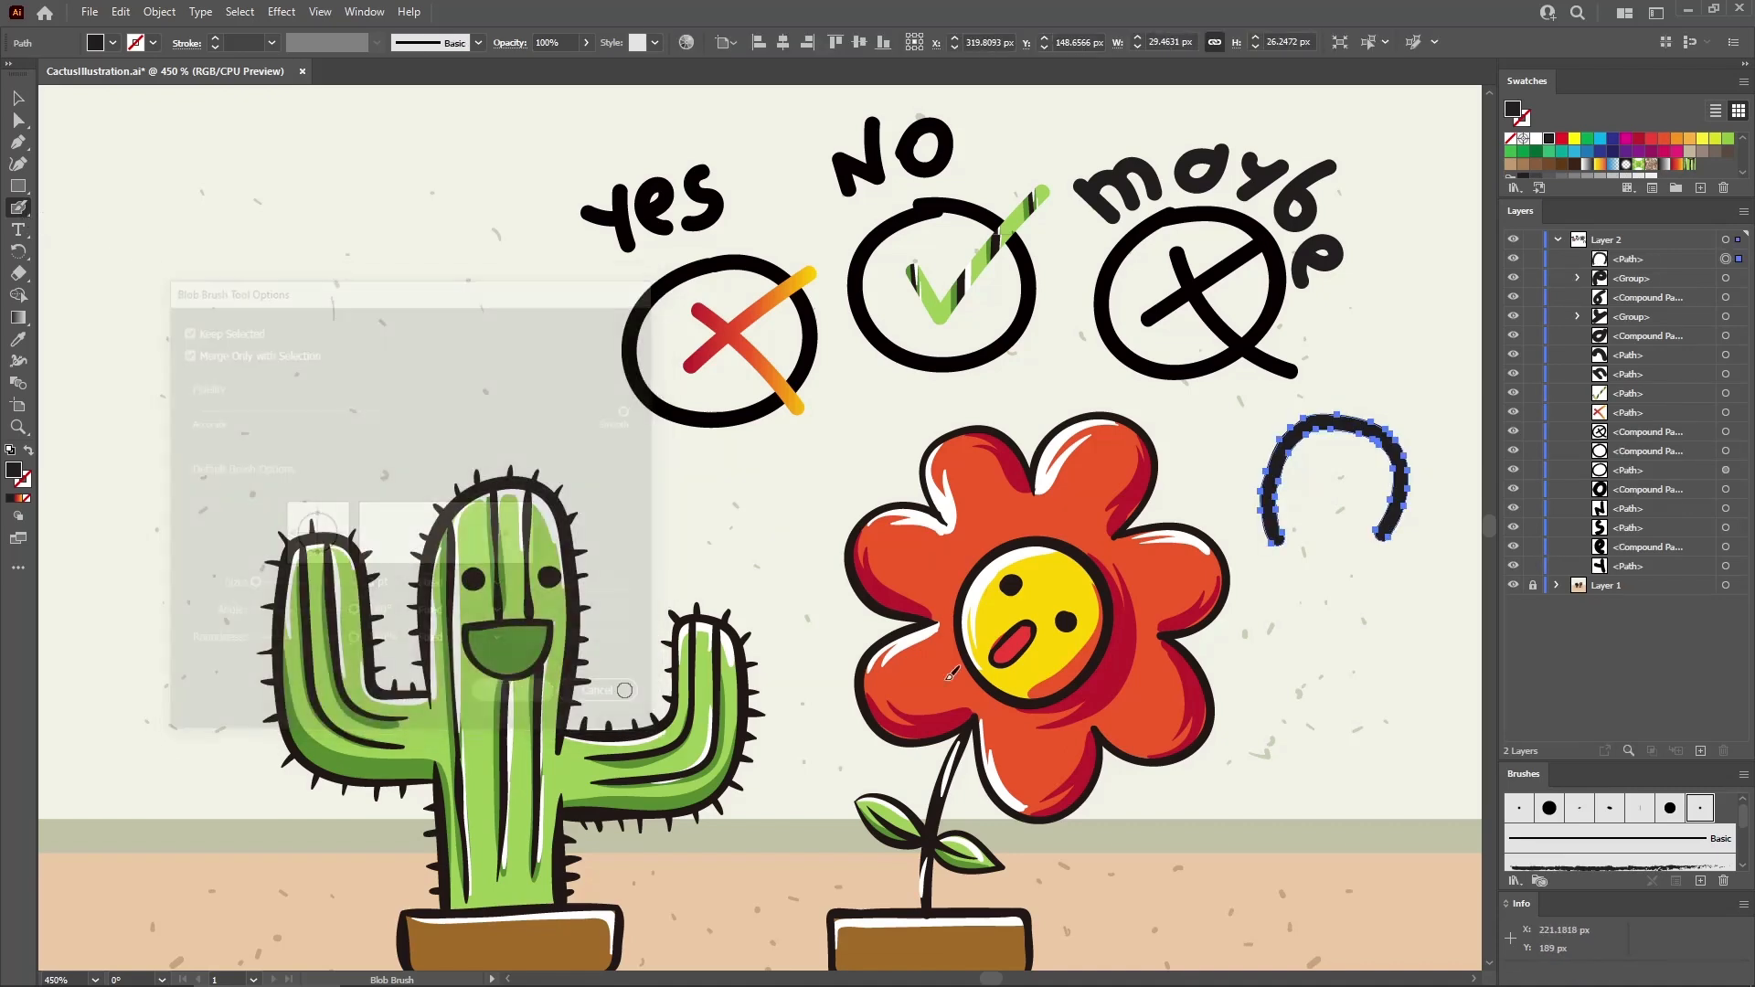
Try painting a smooth black arch below the existing arch beside the flower, and undo both arches
{"action": "mouse_move", "coordinate": [1278, 720]}
{"action": "left_mouse_down"}
{"action": "mouse_move", "coordinate": [1290, 627]}
{"action": "mouse_move", "coordinate": [1334, 598]}
{"action": "mouse_move", "coordinate": [1408, 638]}
{"action": "mouse_move", "coordinate": [1397, 715]}
{"action": "left_mouse_up"}
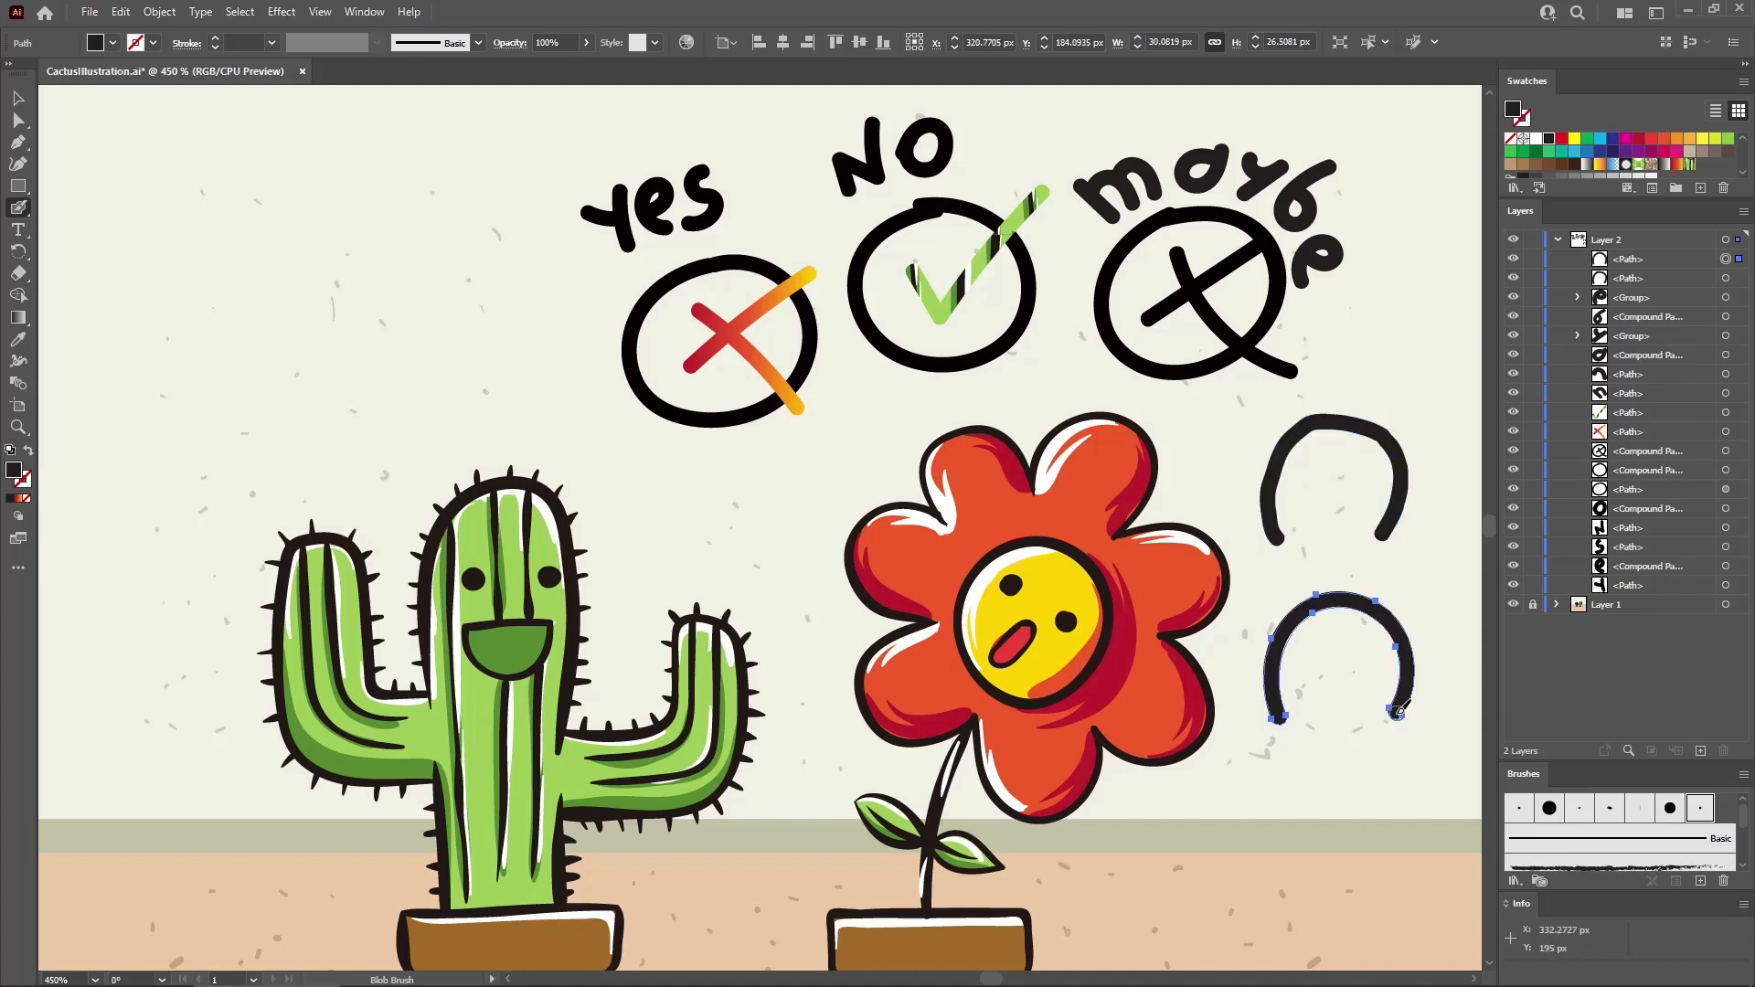
{"action": "key", "text": "ctrl+z"}
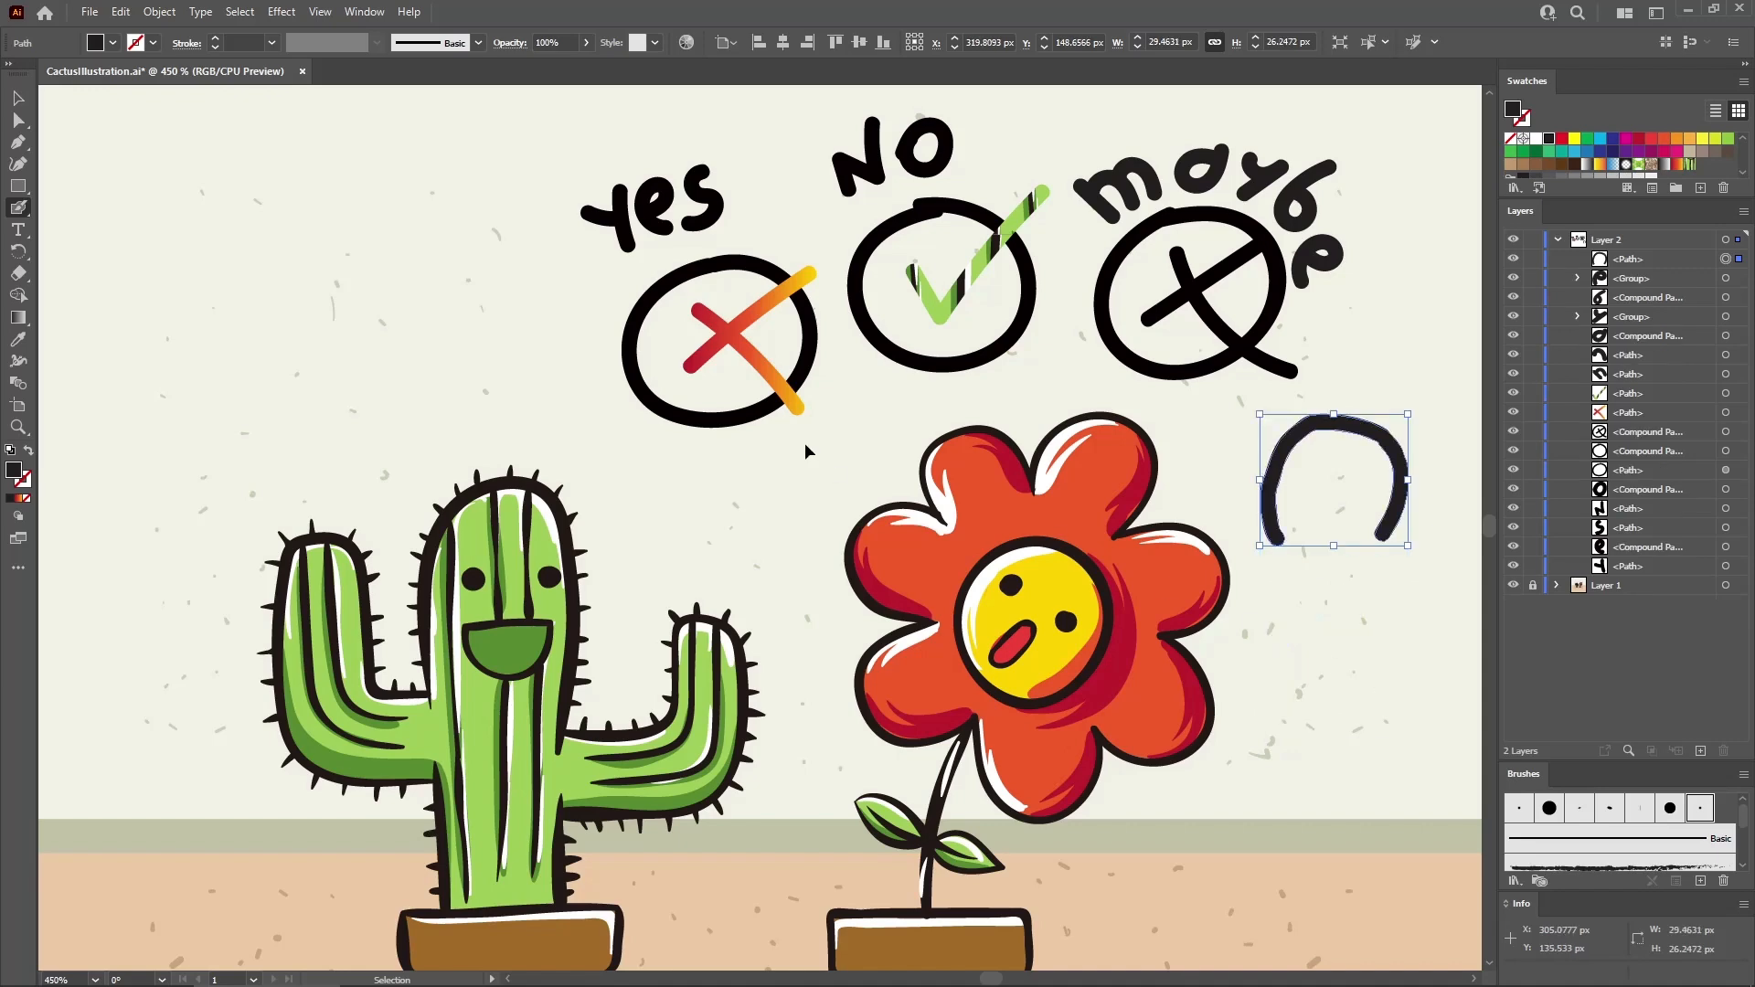
{"action": "key", "text": "ctrl+z"}
Set the Blob Brush to 5 pt, 65° angle and 50% roundness, and paint a short curved mark above the flower and above the cactus
{"action": "double_click", "coordinate": [18, 207]}
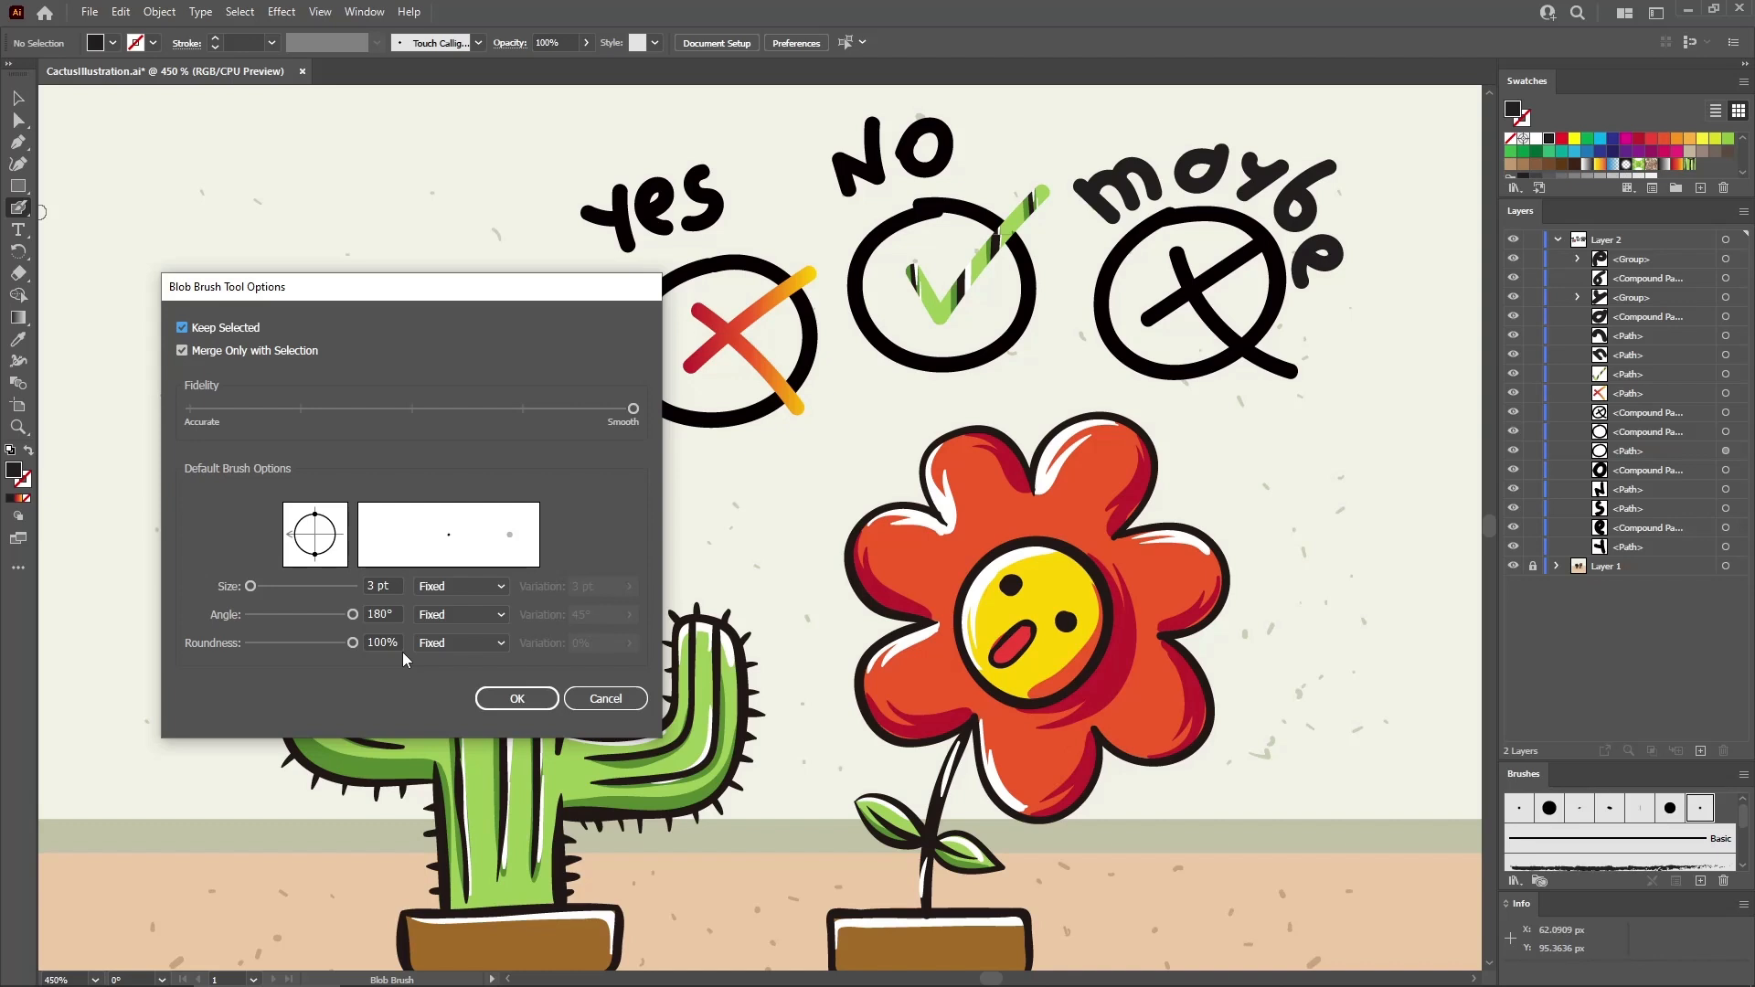
{"action": "mouse_move", "coordinate": [353, 643]}
{"action": "left_mouse_down"}
{"action": "mouse_move", "coordinate": [299, 644]}
{"action": "mouse_move", "coordinate": [346, 616]}
{"action": "mouse_move", "coordinate": [253, 587]}
{"action": "left_mouse_up"}
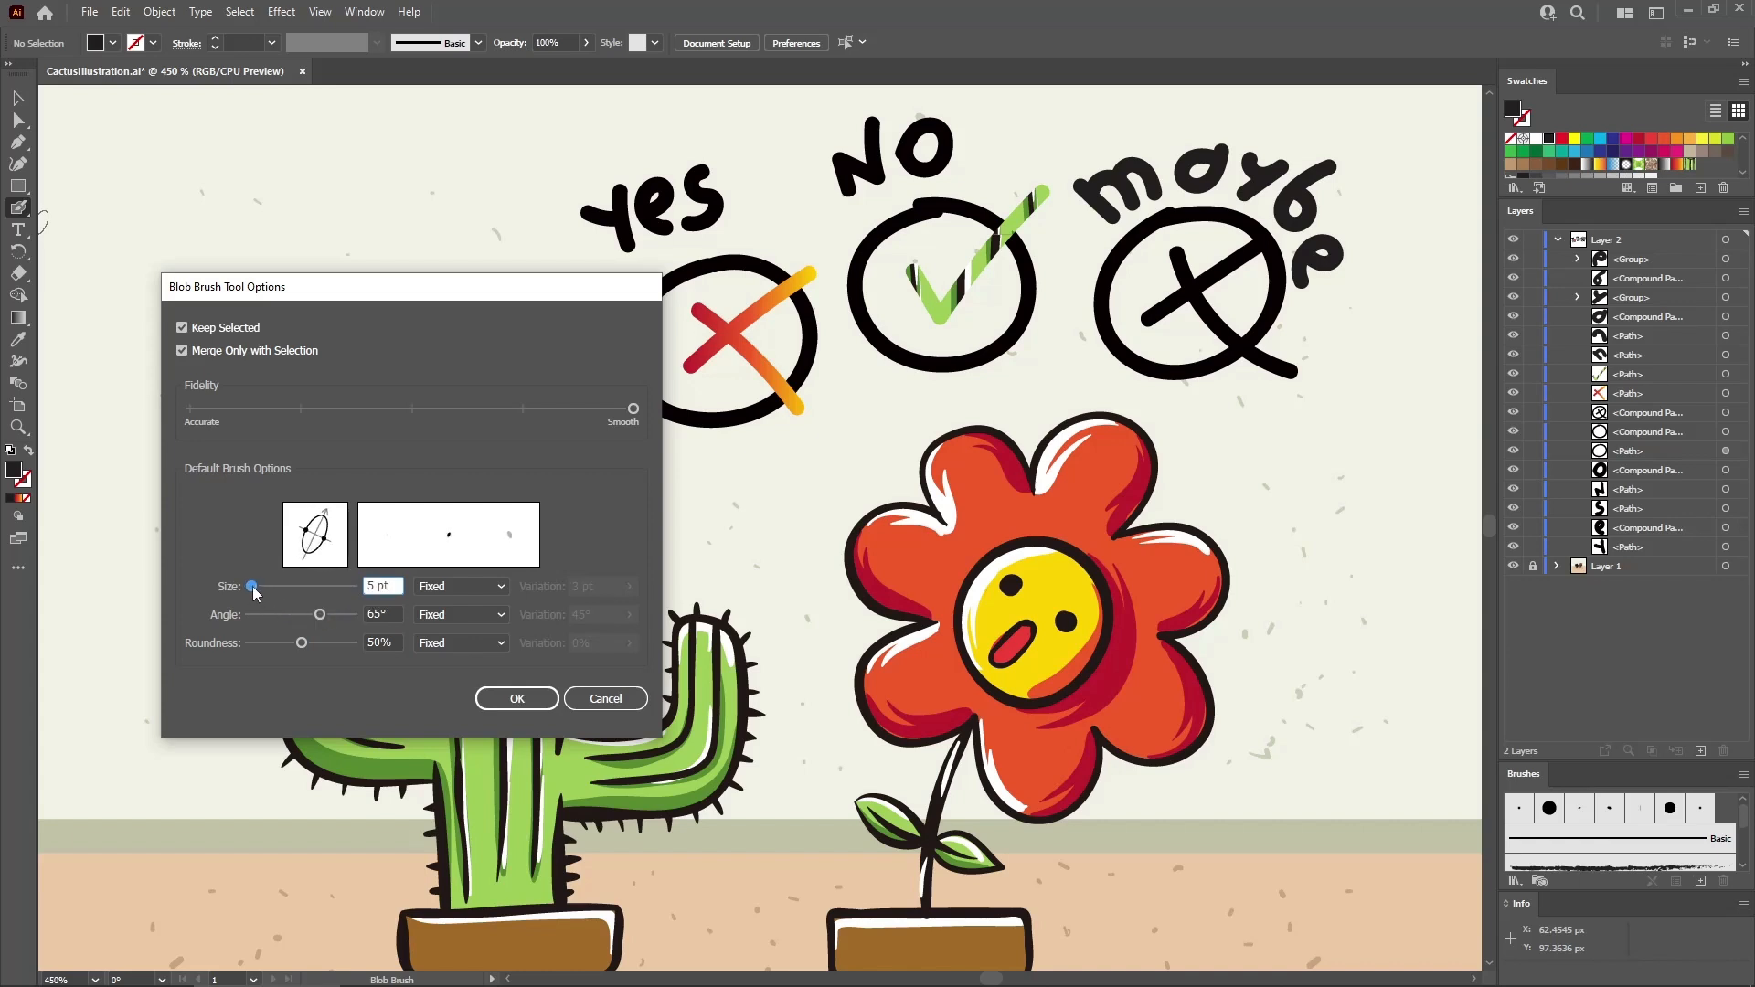
{"action": "left_click", "coordinate": [516, 698]}
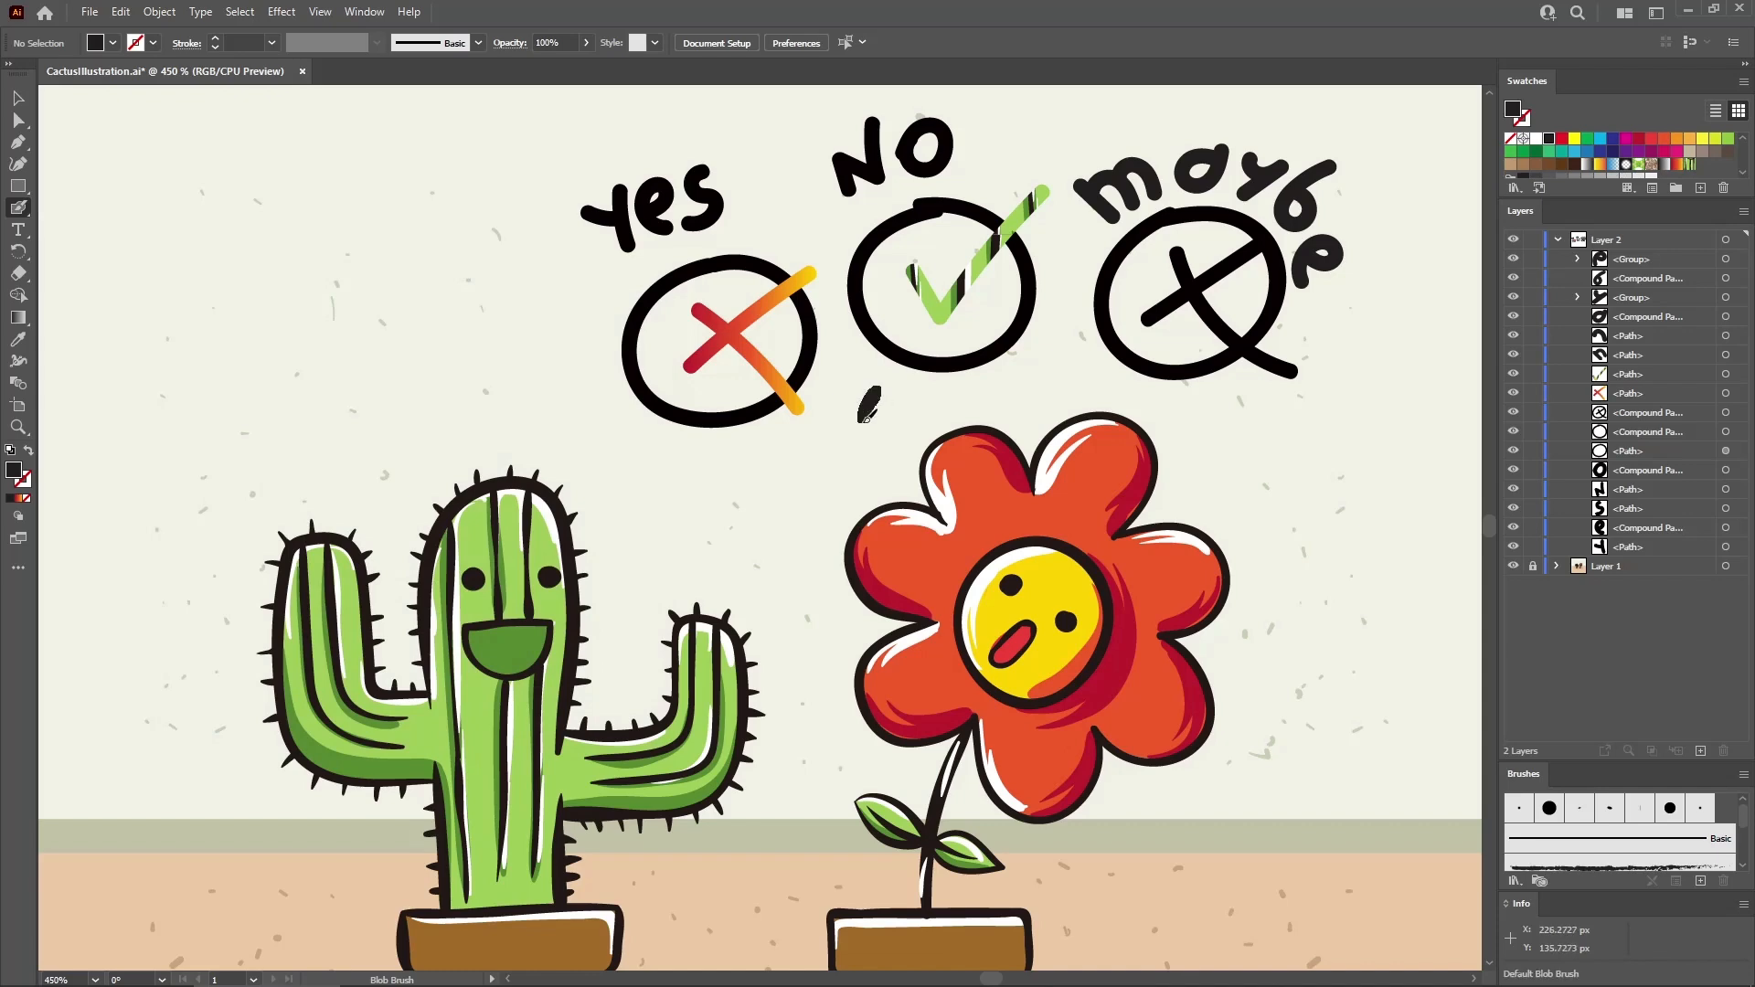
{"action": "left_click_drag", "start_coordinate": [873, 393], "coordinate": [878, 474]}
{"action": "left_click_drag", "start_coordinate": [373, 437], "coordinate": [380, 512]}
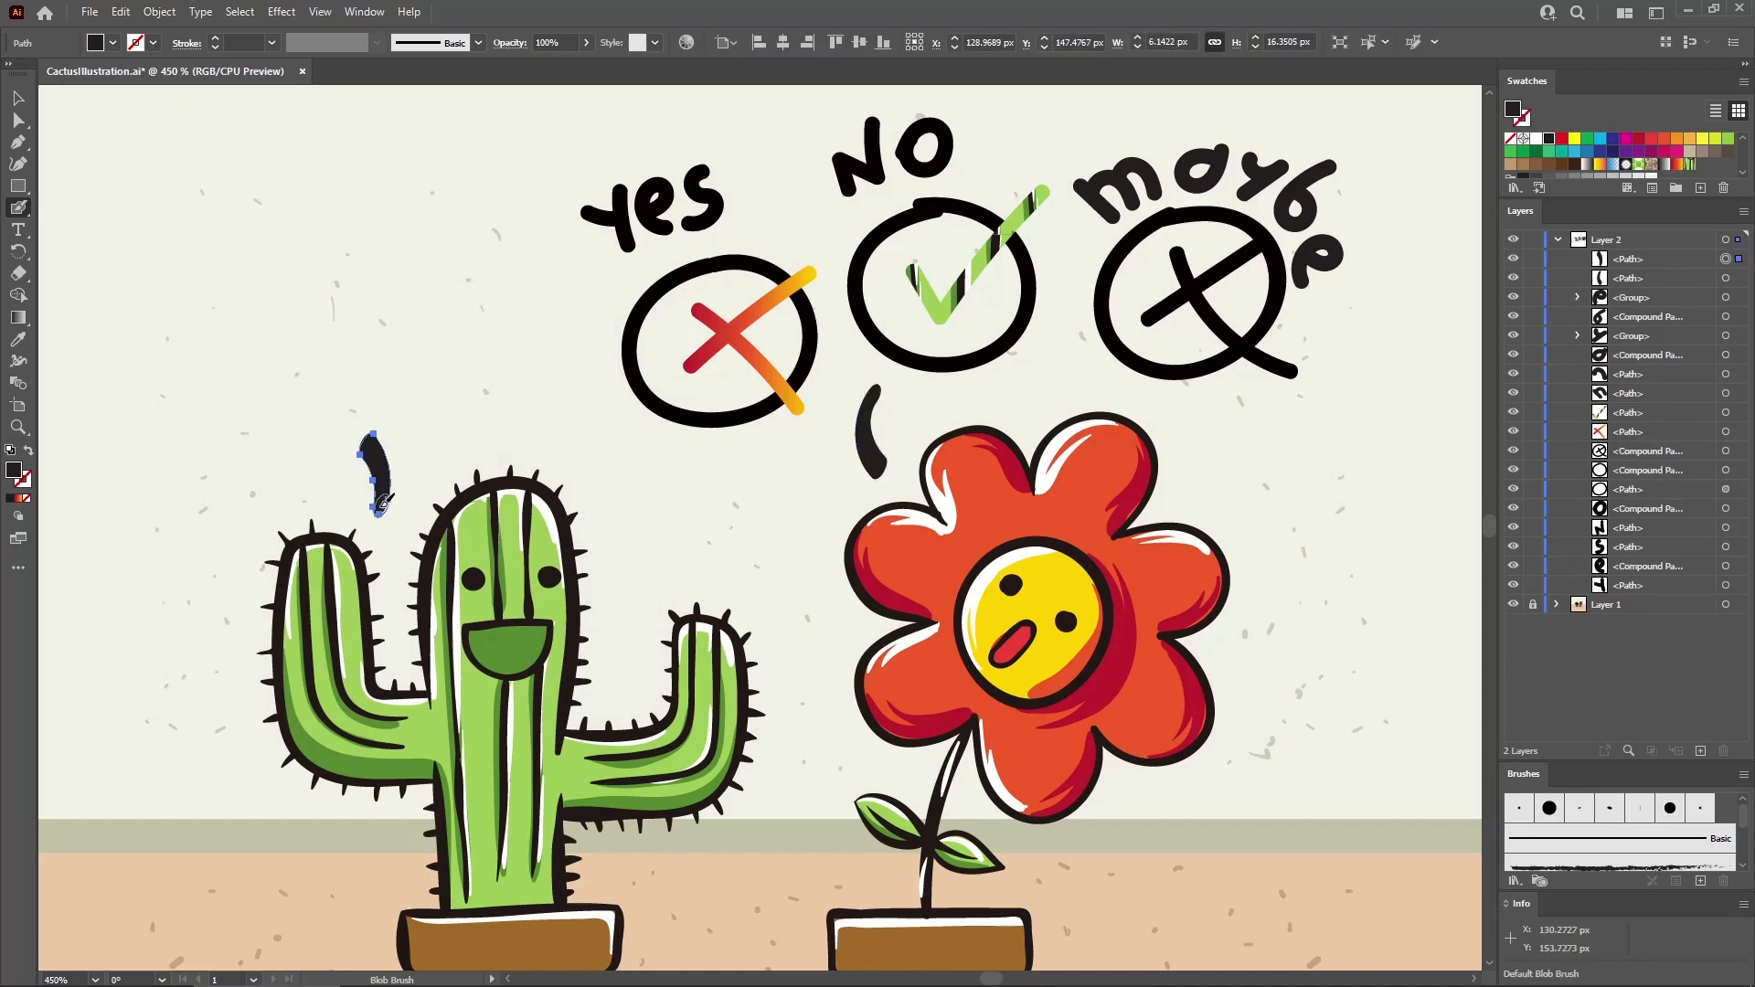
Set the Blob Brush size variation to Random, its angle to 180° and its roundness to 100%
{"action": "double_click", "coordinate": [25, 210]}
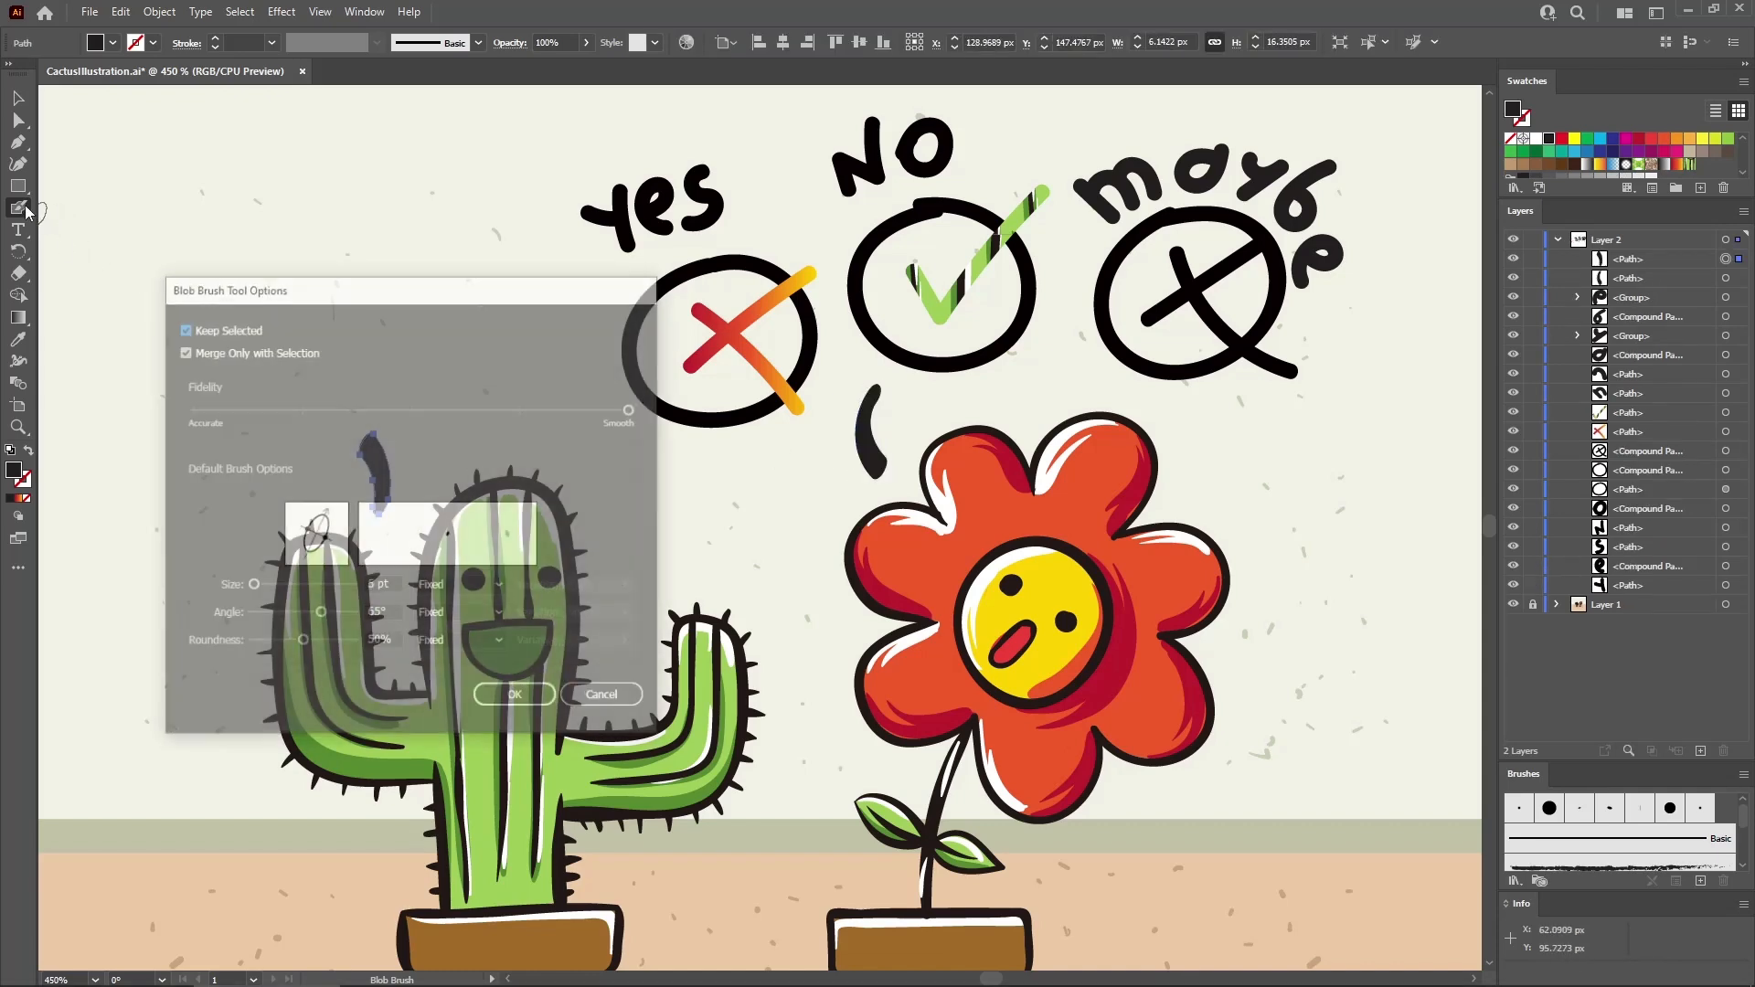
{"action": "left_click", "coordinate": [474, 586]}
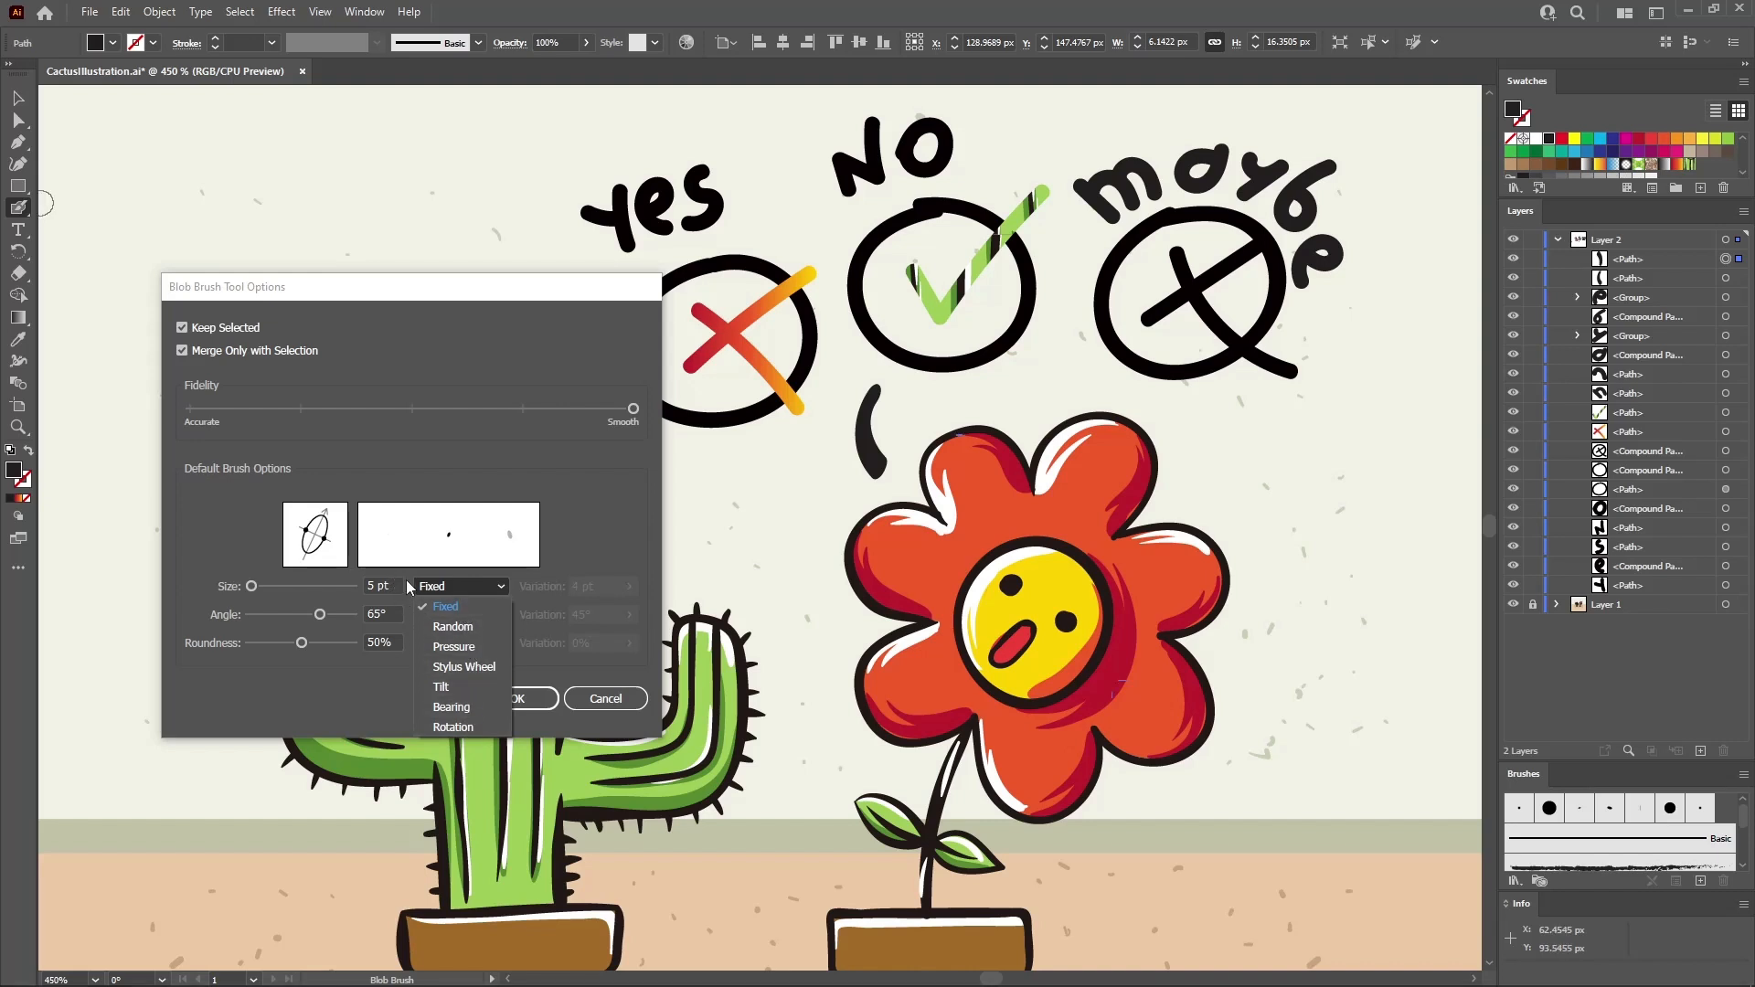
{"action": "left_click", "coordinate": [460, 629]}
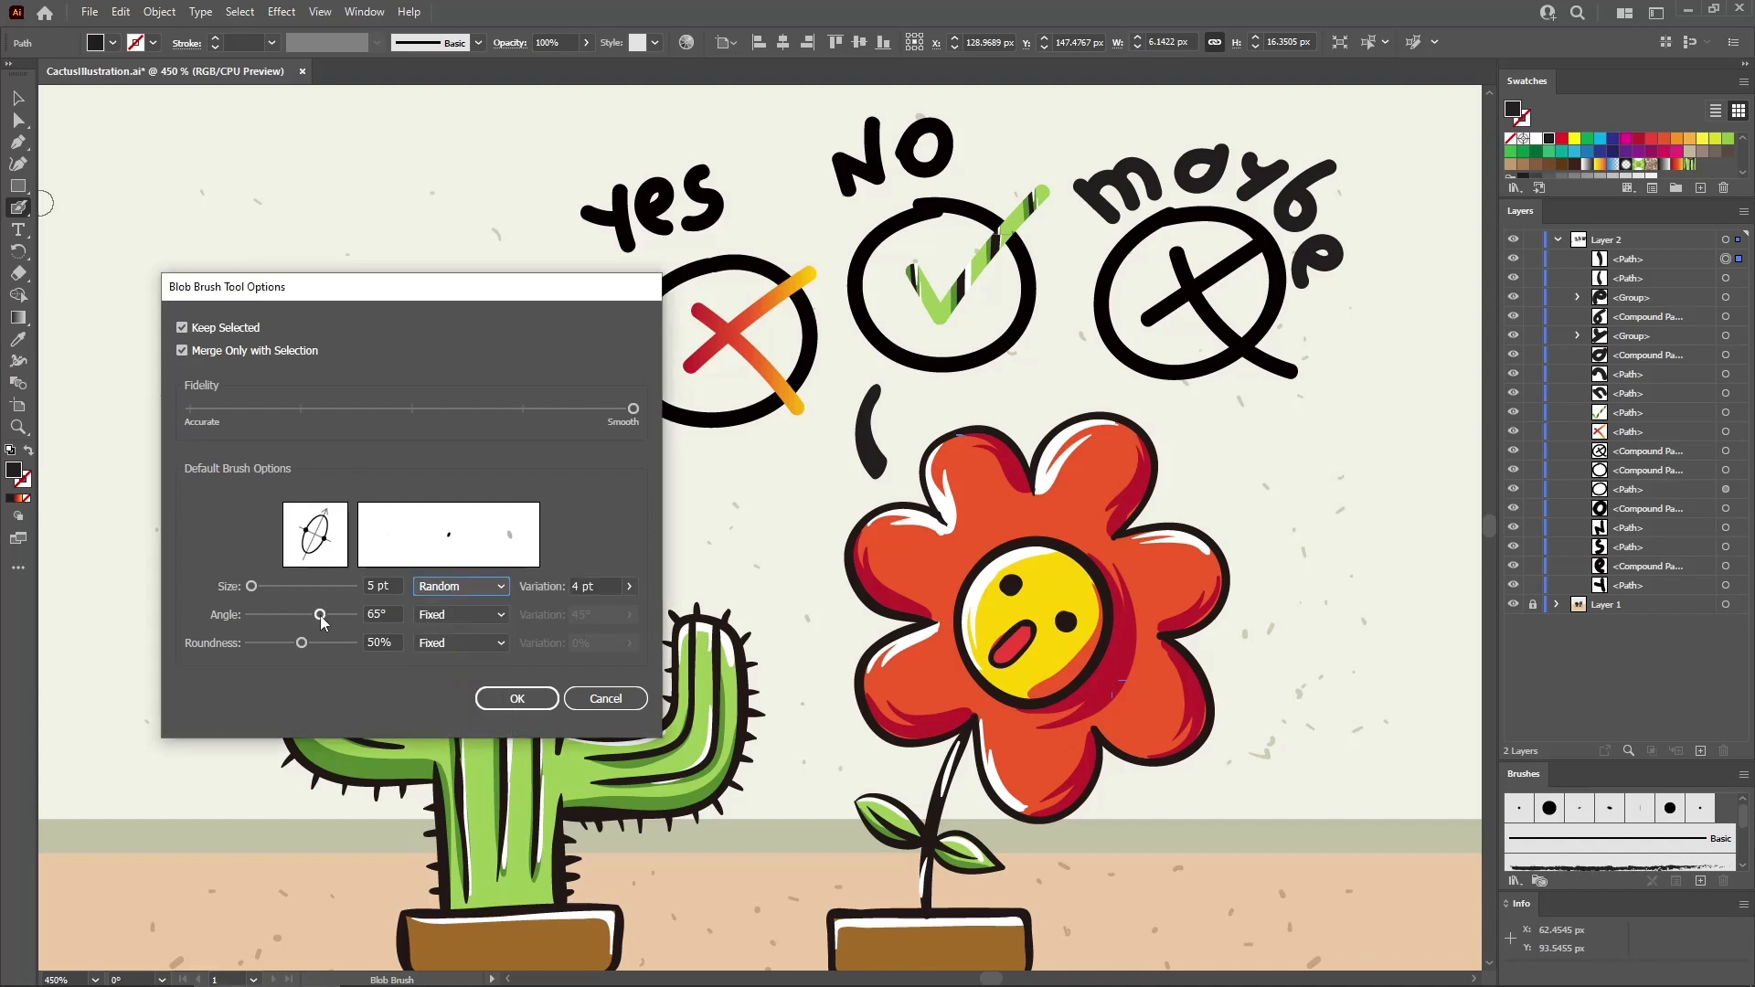
{"action": "left_click_drag", "start_coordinate": [321, 623], "coordinate": [363, 624]}
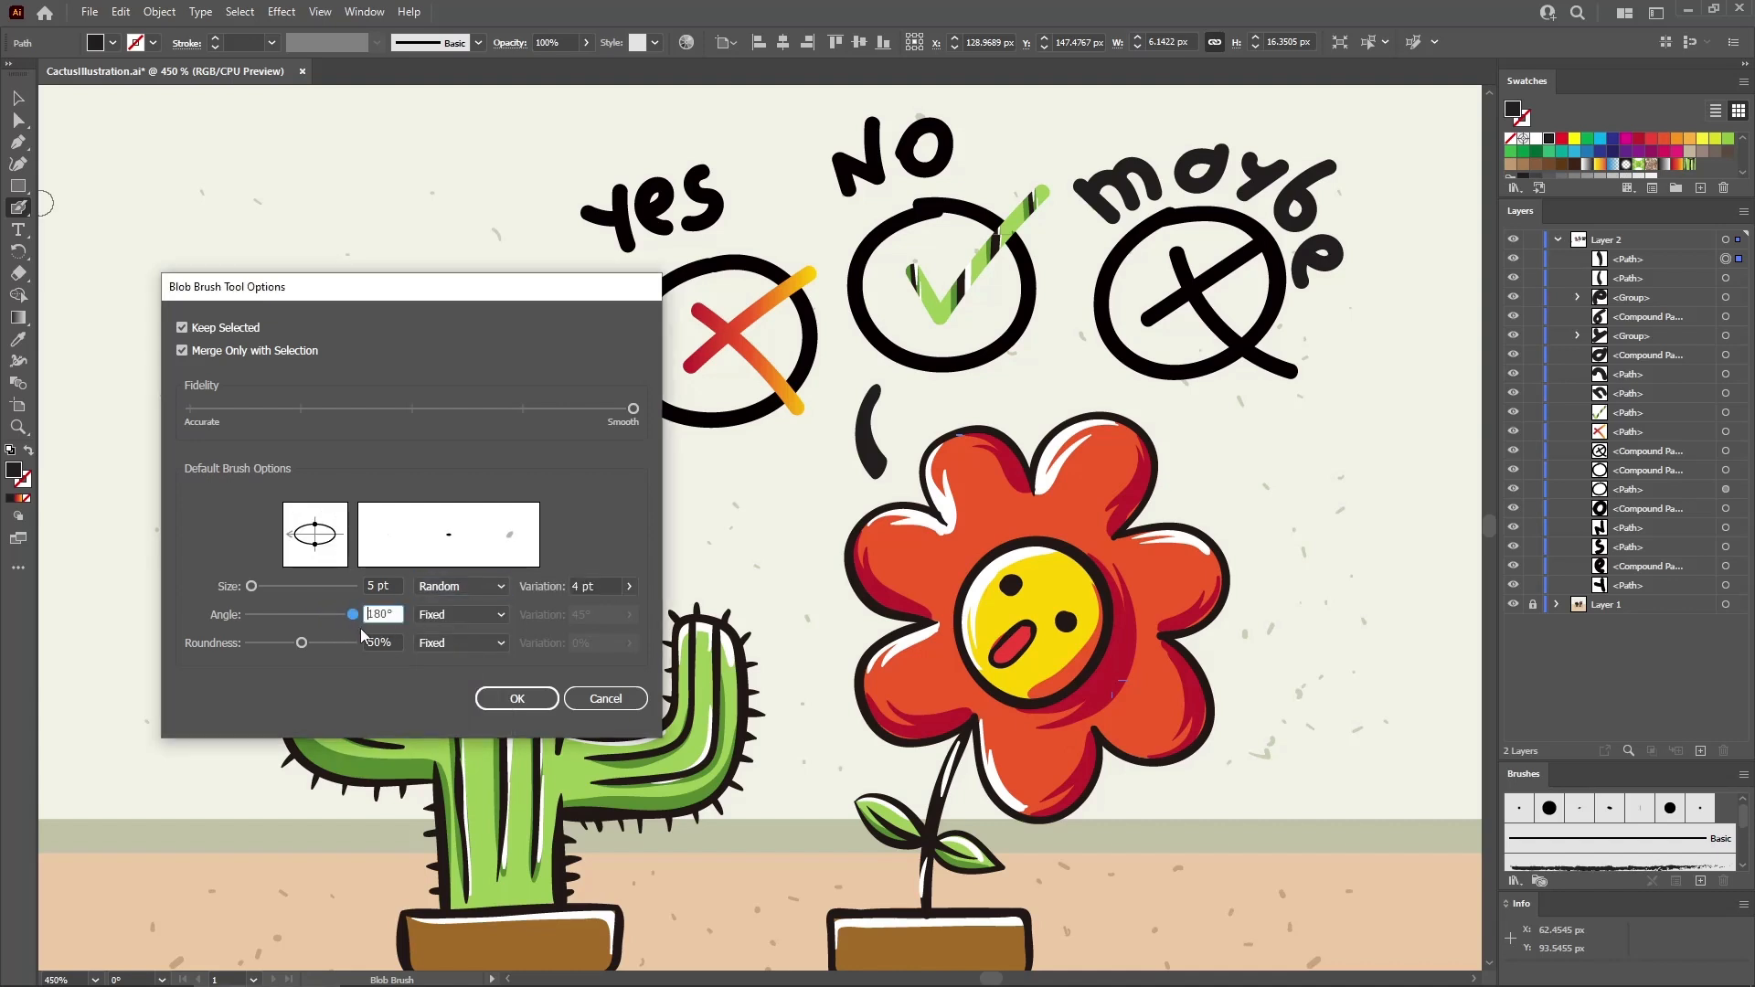
{"action": "left_click_drag", "start_coordinate": [302, 644], "coordinate": [353, 645]}
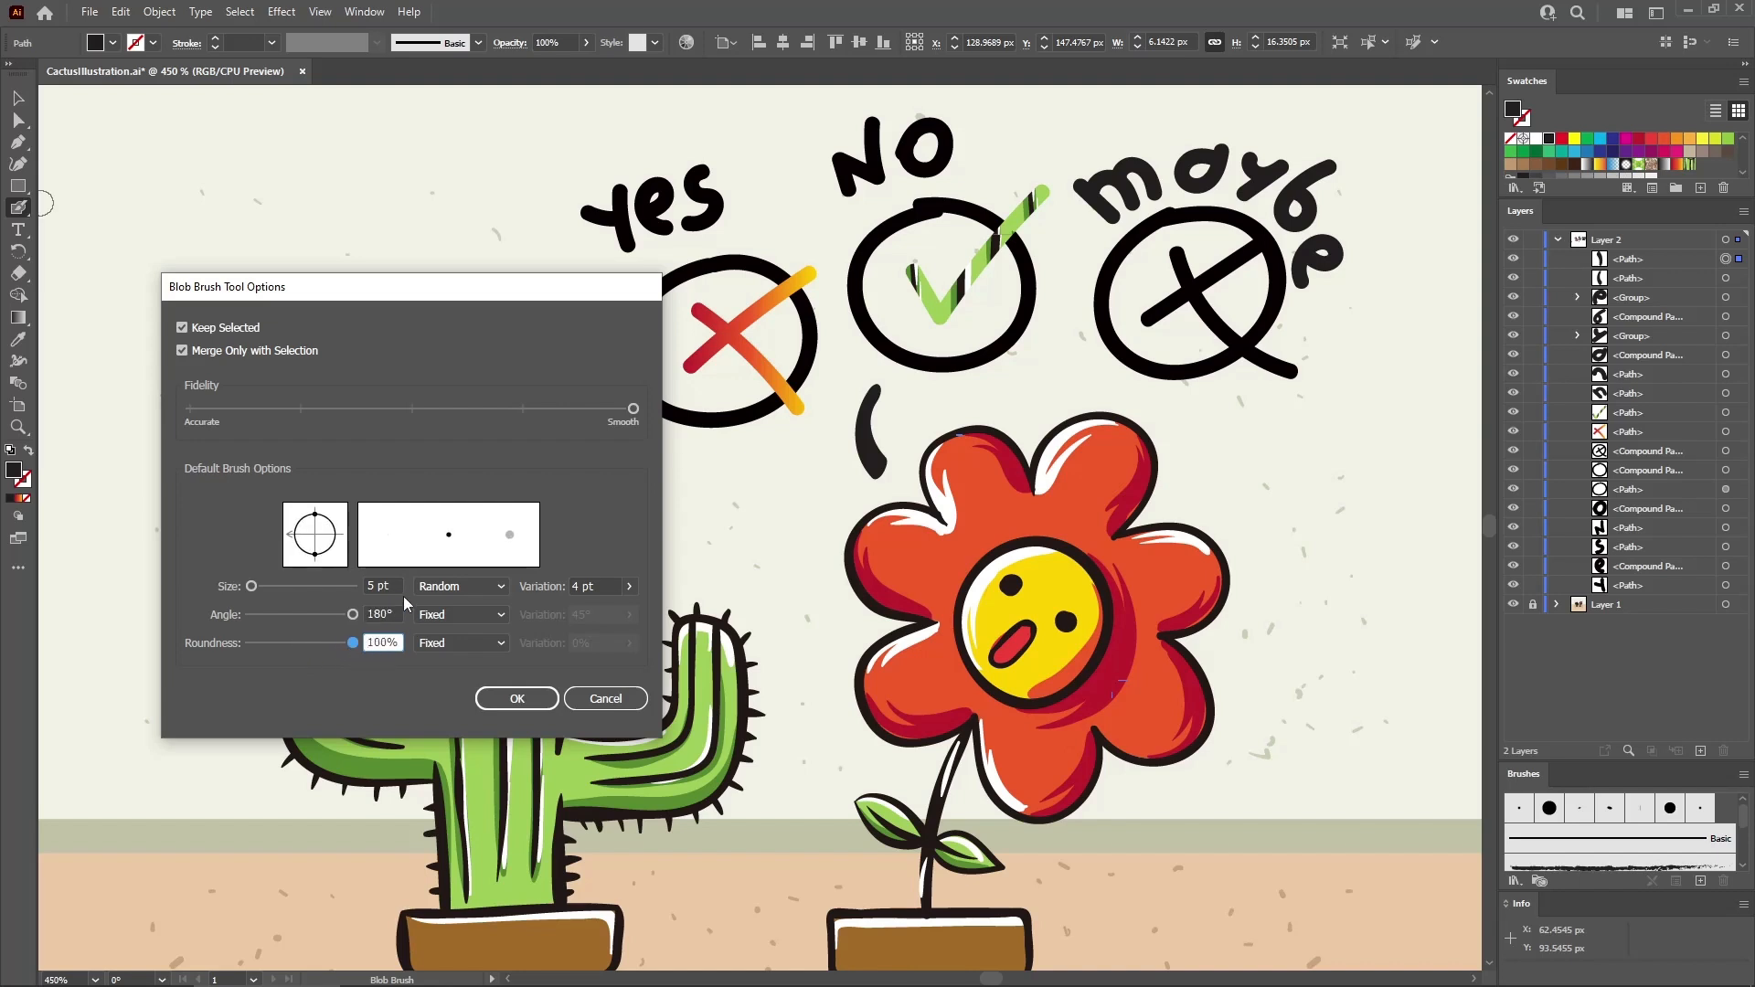
{"action": "left_click_drag", "start_coordinate": [394, 586], "coordinate": [360, 586]}
{"action": "key", "text": "Tab"}
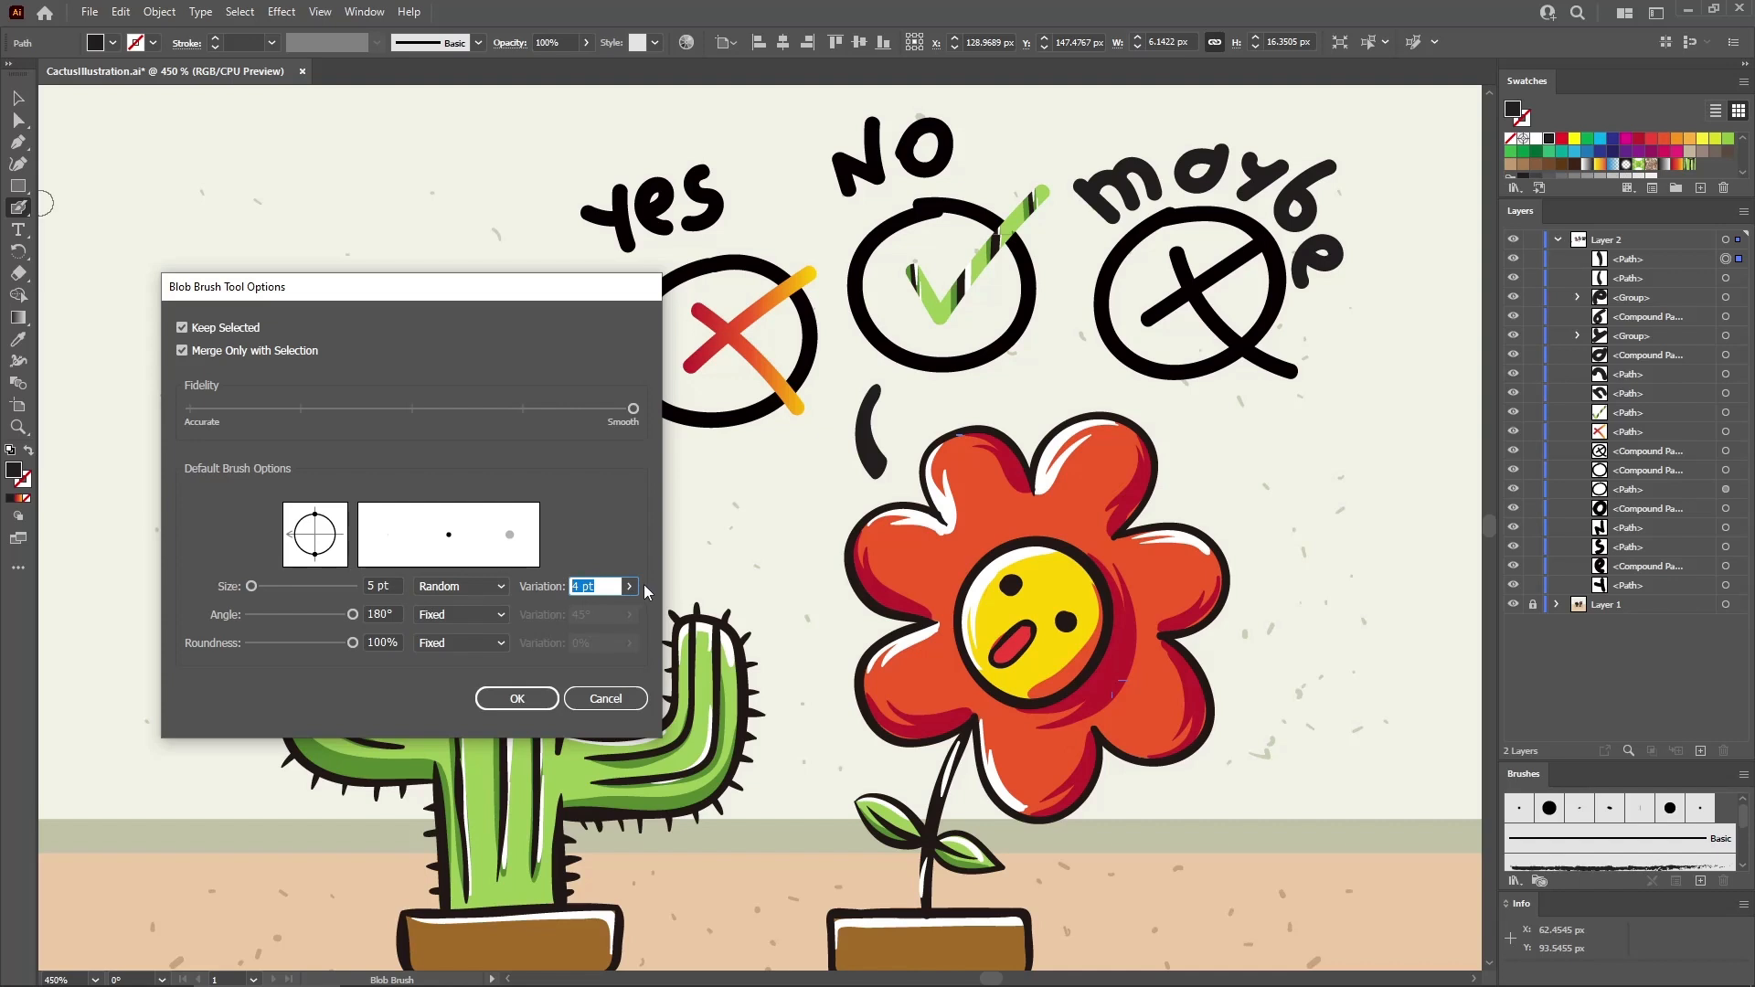
{"action": "left_click", "coordinate": [517, 699]}
Paint five short black strokes of random thickness across the flower's upper and right-hand petals
{"action": "left_click_drag", "start_coordinate": [1001, 512], "coordinate": [978, 446]}
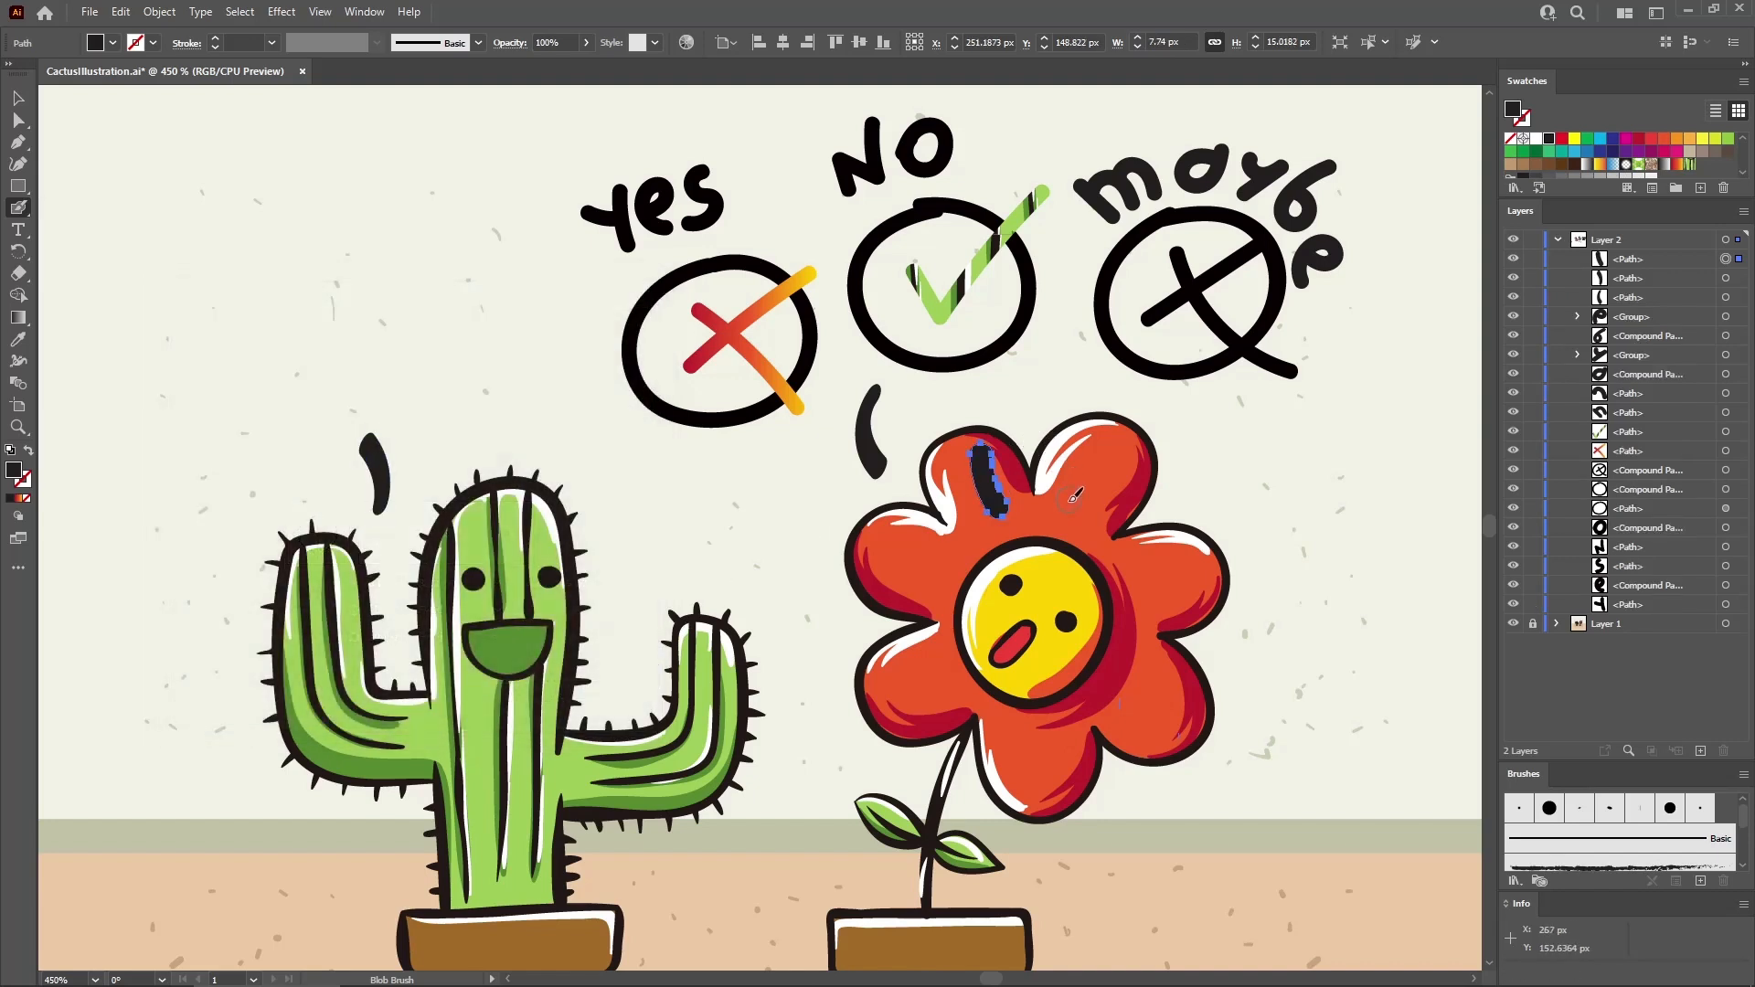
{"action": "left_click_drag", "start_coordinate": [1061, 514], "coordinate": [1123, 432]}
{"action": "left_click_drag", "start_coordinate": [1118, 547], "coordinate": [1174, 502]}
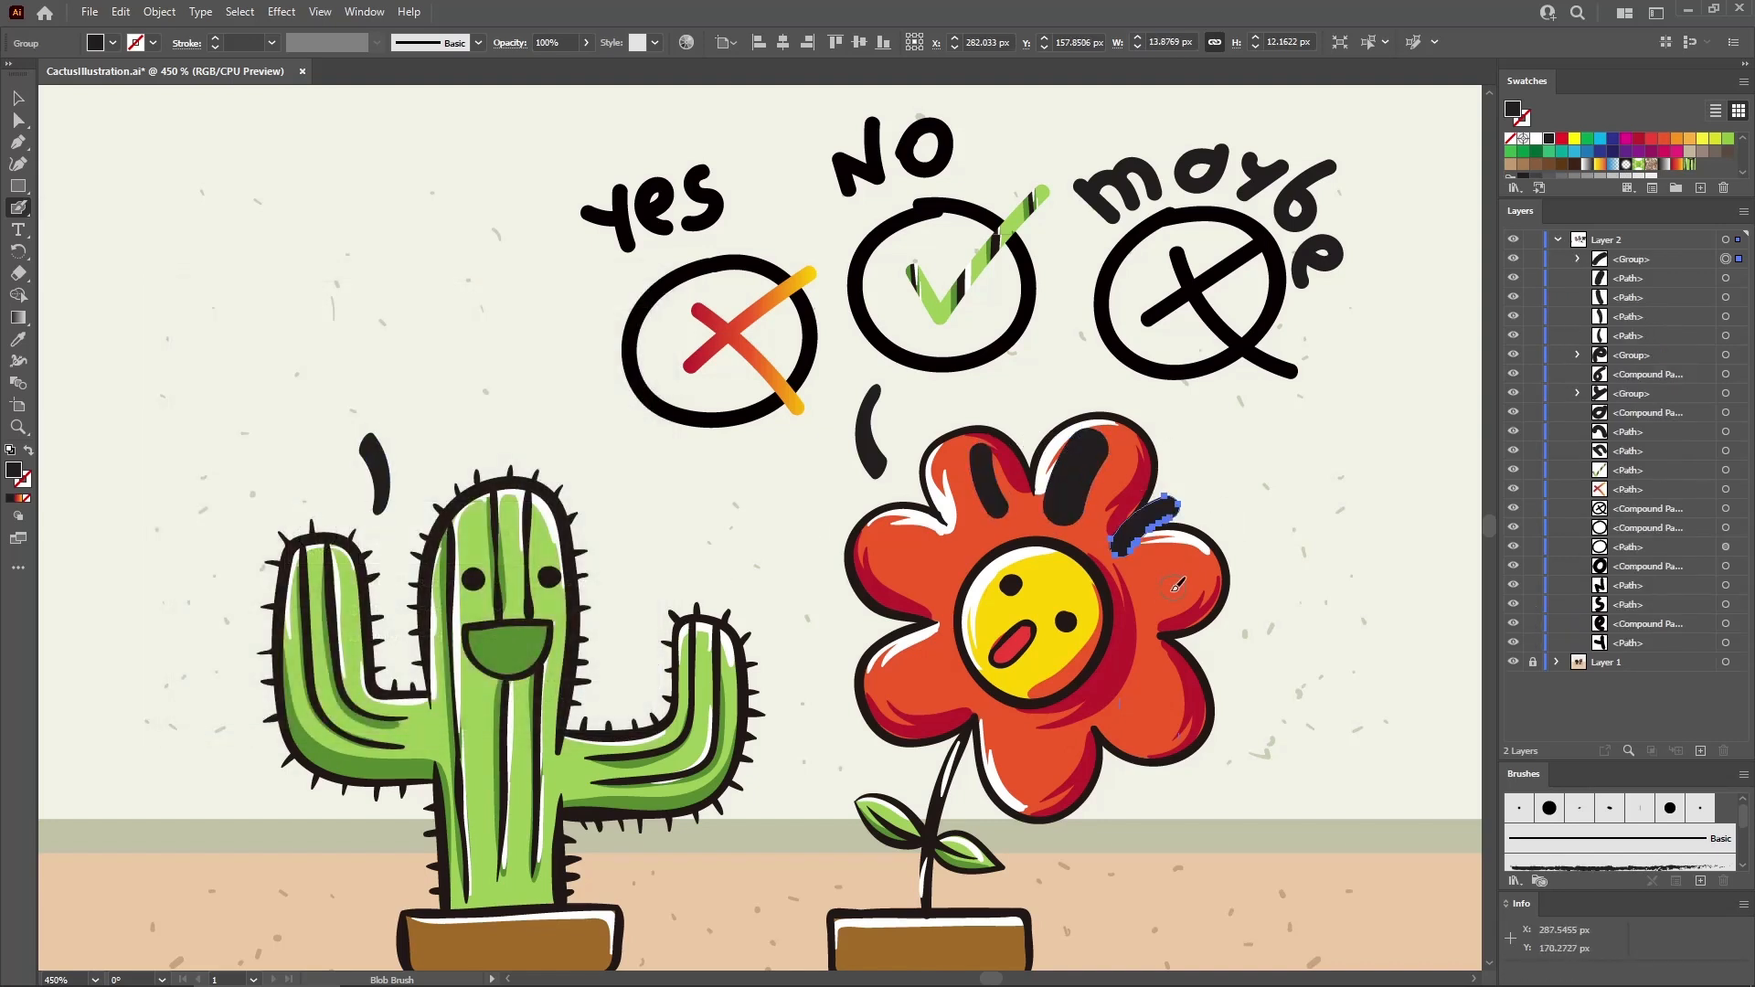
{"action": "left_click_drag", "start_coordinate": [1137, 591], "coordinate": [1218, 629]}
{"action": "left_click_drag", "start_coordinate": [1127, 678], "coordinate": [1170, 715]}
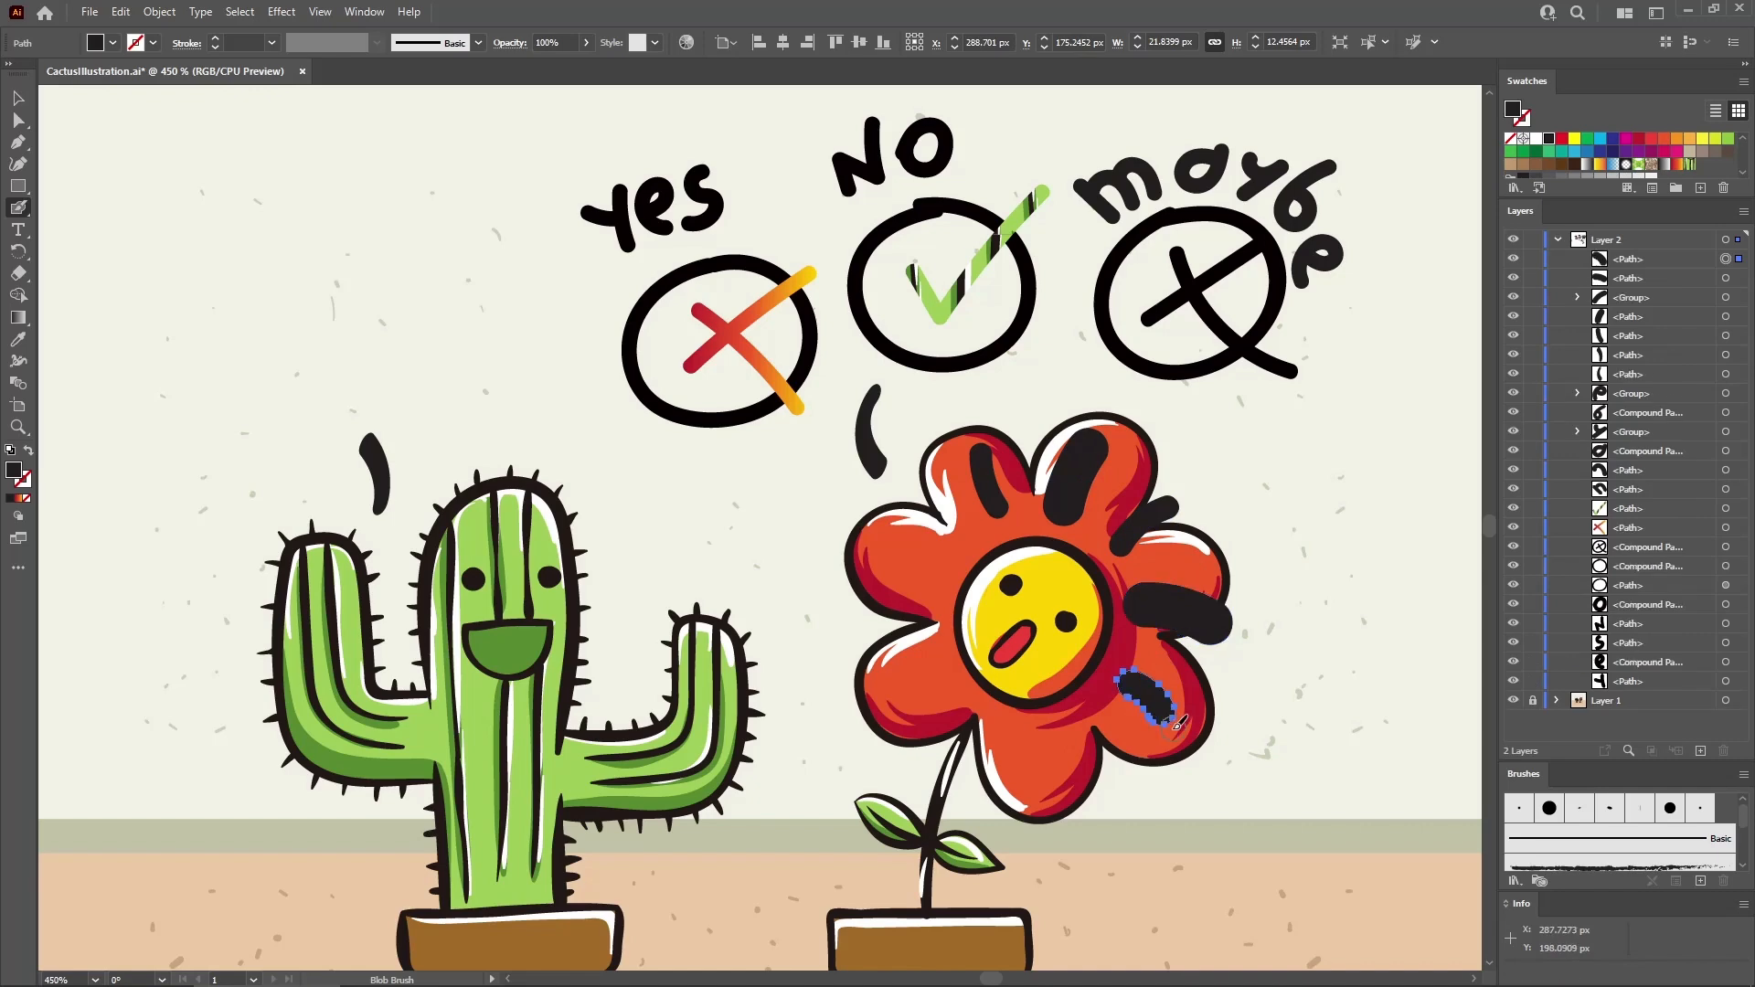
Change the Blob Brush size variation from Random to Pressure
{"action": "double_click", "coordinate": [18, 209]}
{"action": "left_click", "coordinate": [445, 596]}
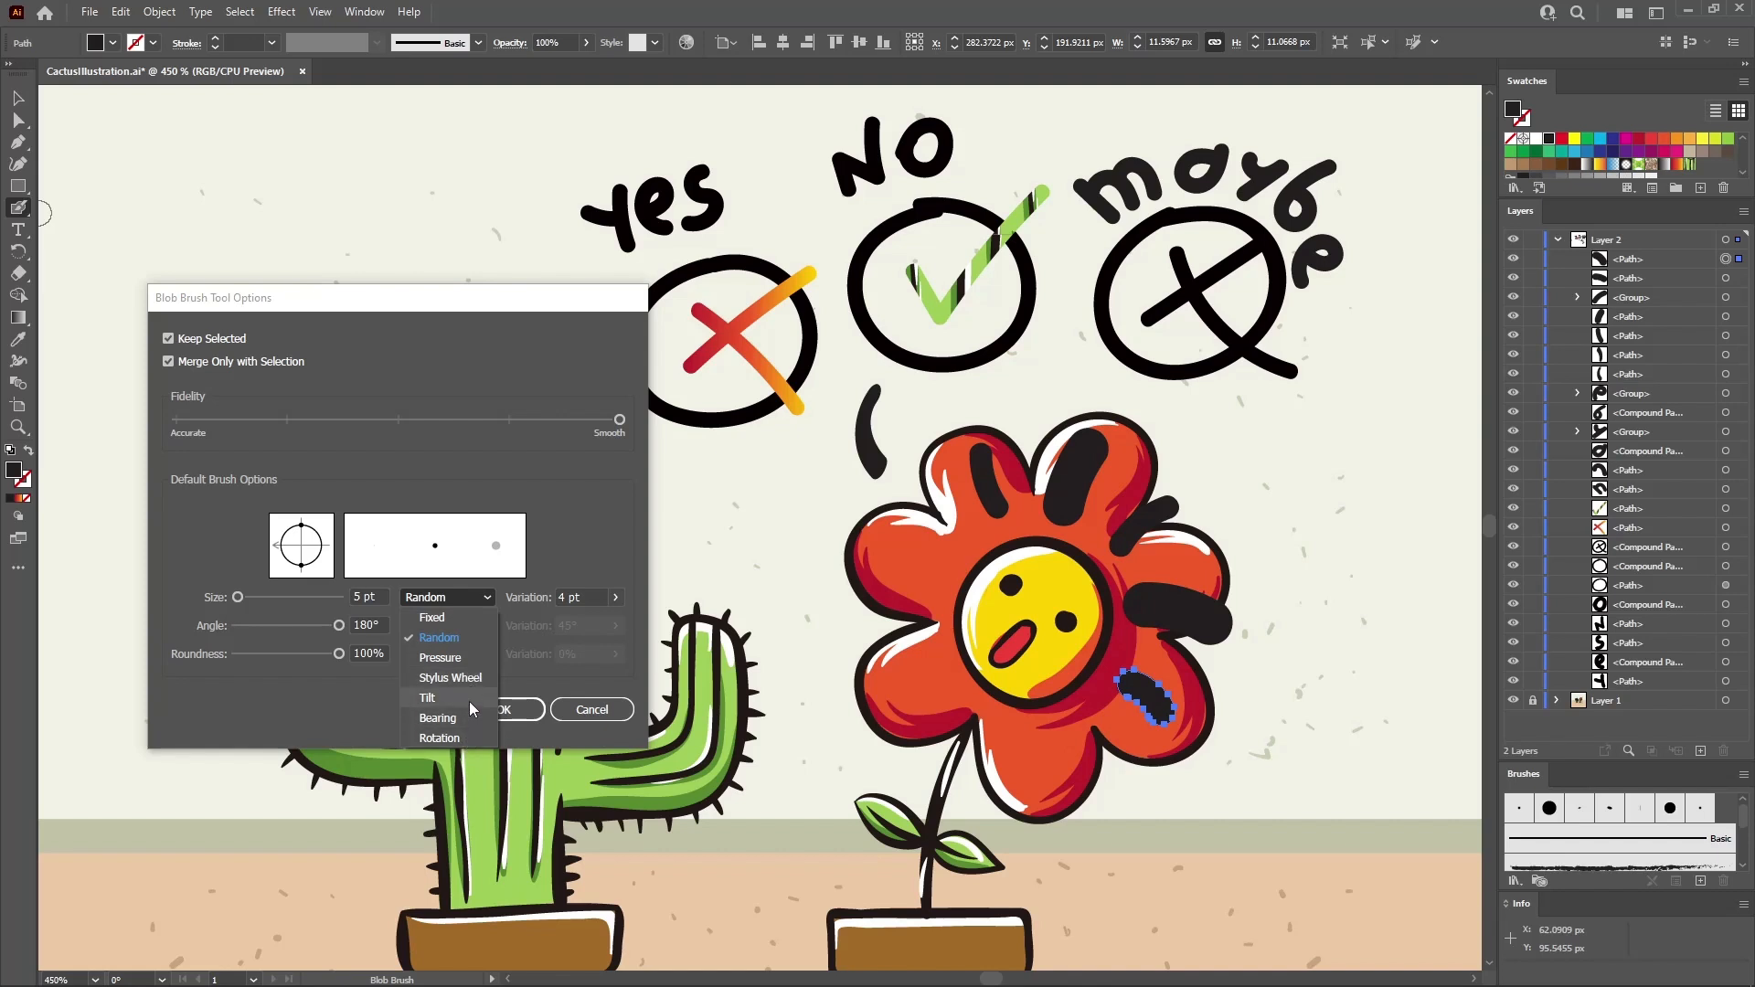
{"action": "left_click", "coordinate": [463, 657]}
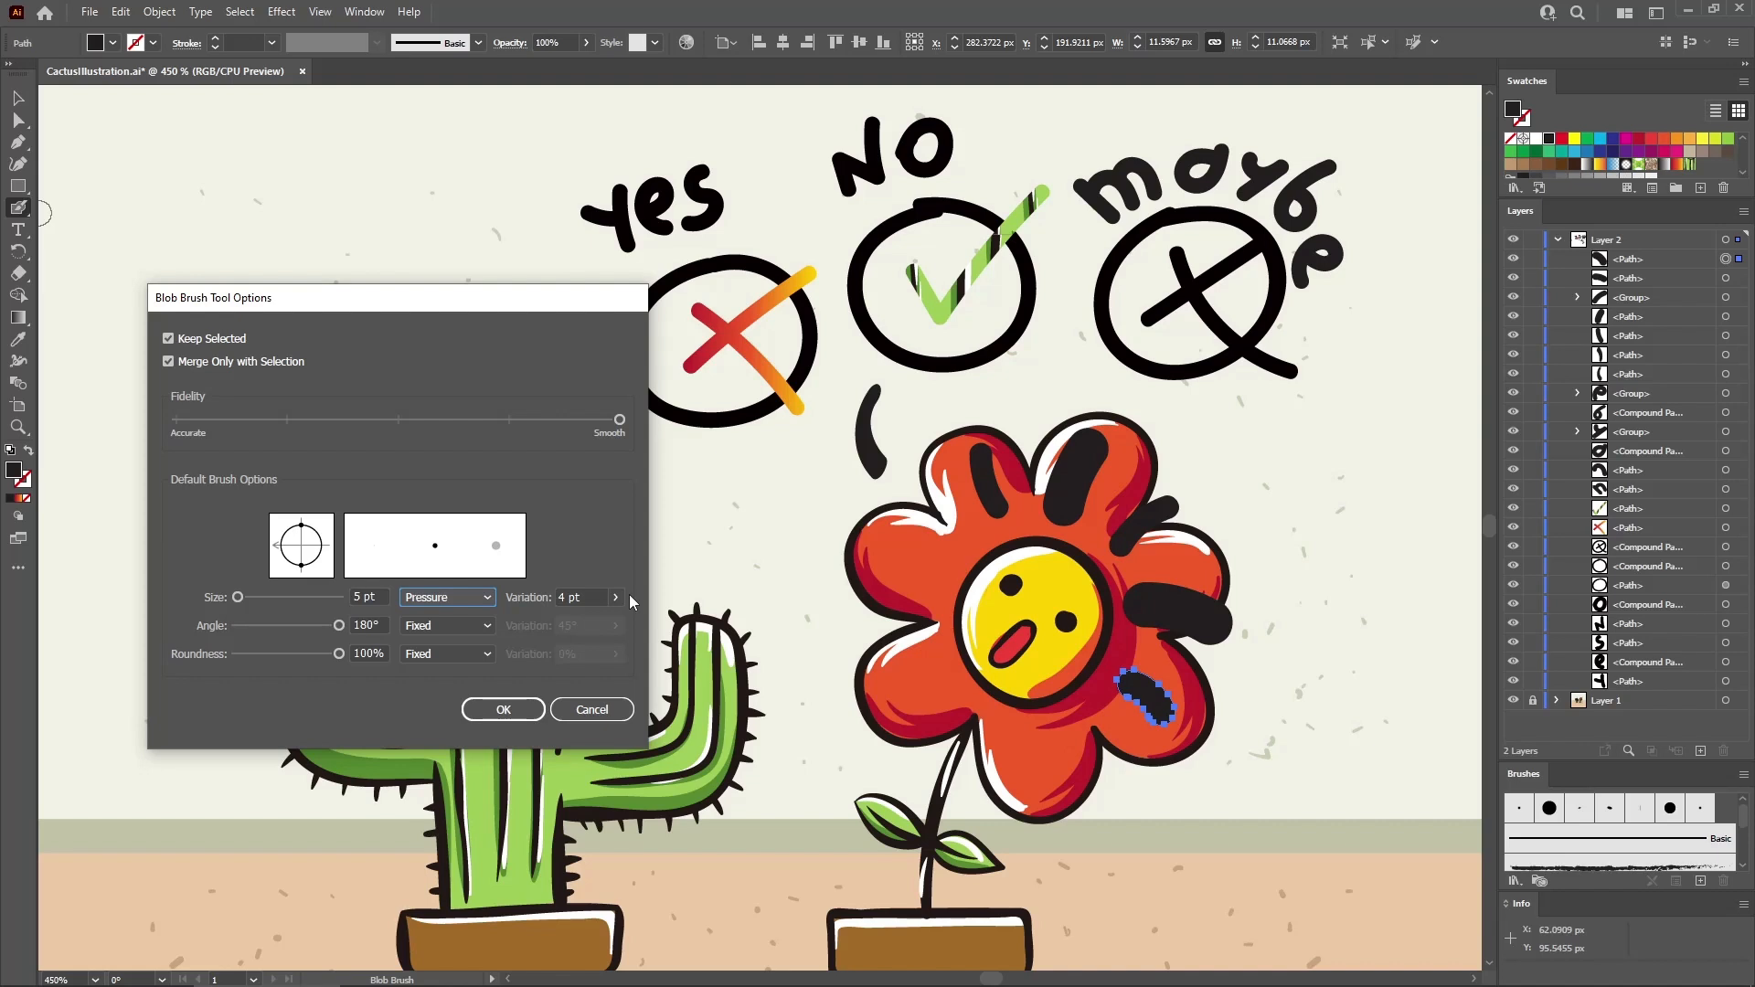
{"action": "left_click", "coordinate": [503, 709]}
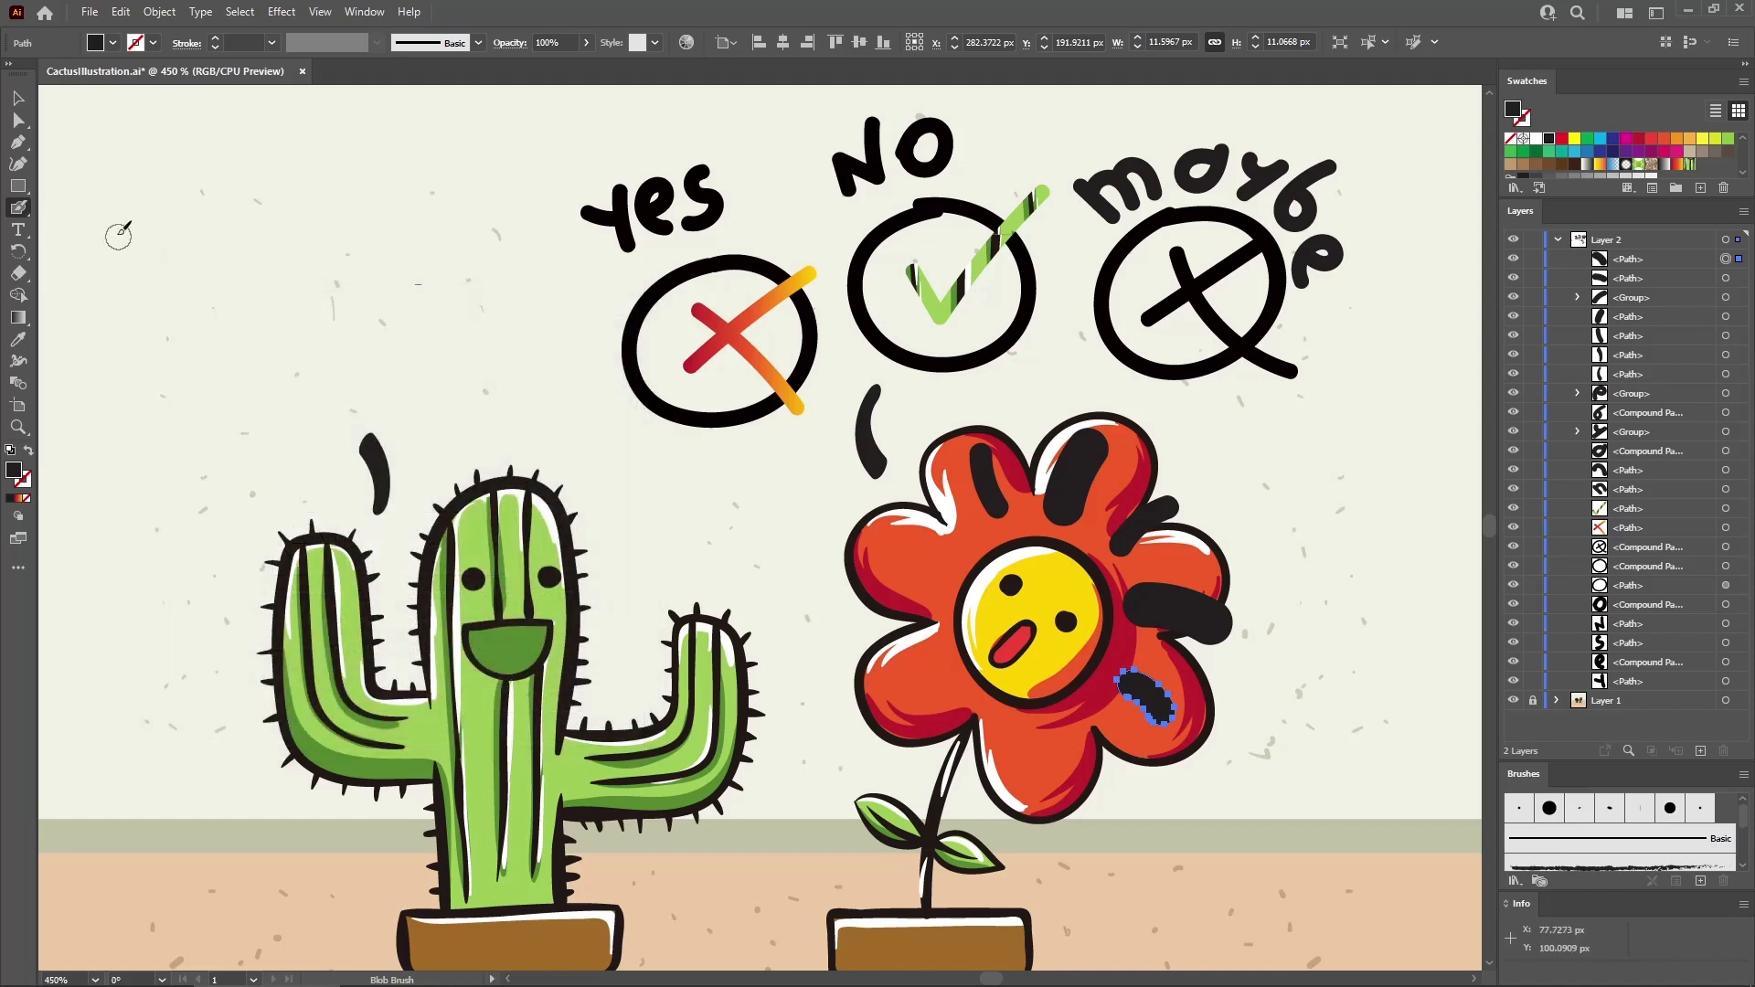
Paint the lettering "hug?" in black above the cactus with pressure-sensitive strokes
{"action": "left_click_drag", "start_coordinate": [125, 228], "coordinate": [277, 471]}
{"action": "mouse_move", "coordinate": [236, 370]}
{"action": "left_mouse_down"}
{"action": "mouse_move", "coordinate": [247, 346]}
{"action": "mouse_move", "coordinate": [274, 422]}
{"action": "left_mouse_up"}
{"action": "mouse_move", "coordinate": [301, 331]}
{"action": "left_mouse_down"}
{"action": "mouse_move", "coordinate": [364, 374]}
{"action": "mouse_move", "coordinate": [371, 299]}
{"action": "mouse_move", "coordinate": [448, 316]}
{"action": "mouse_move", "coordinate": [413, 326]}
{"action": "mouse_move", "coordinate": [459, 330]}
{"action": "mouse_move", "coordinate": [458, 422]}
{"action": "mouse_move", "coordinate": [408, 407]}
{"action": "left_mouse_up"}
{"action": "mouse_move", "coordinate": [454, 230]}
{"action": "left_mouse_down"}
{"action": "mouse_move", "coordinate": [529, 217]}
{"action": "mouse_move", "coordinate": [493, 309]}
{"action": "left_mouse_up"}
{"action": "left_click", "coordinate": [494, 342]}
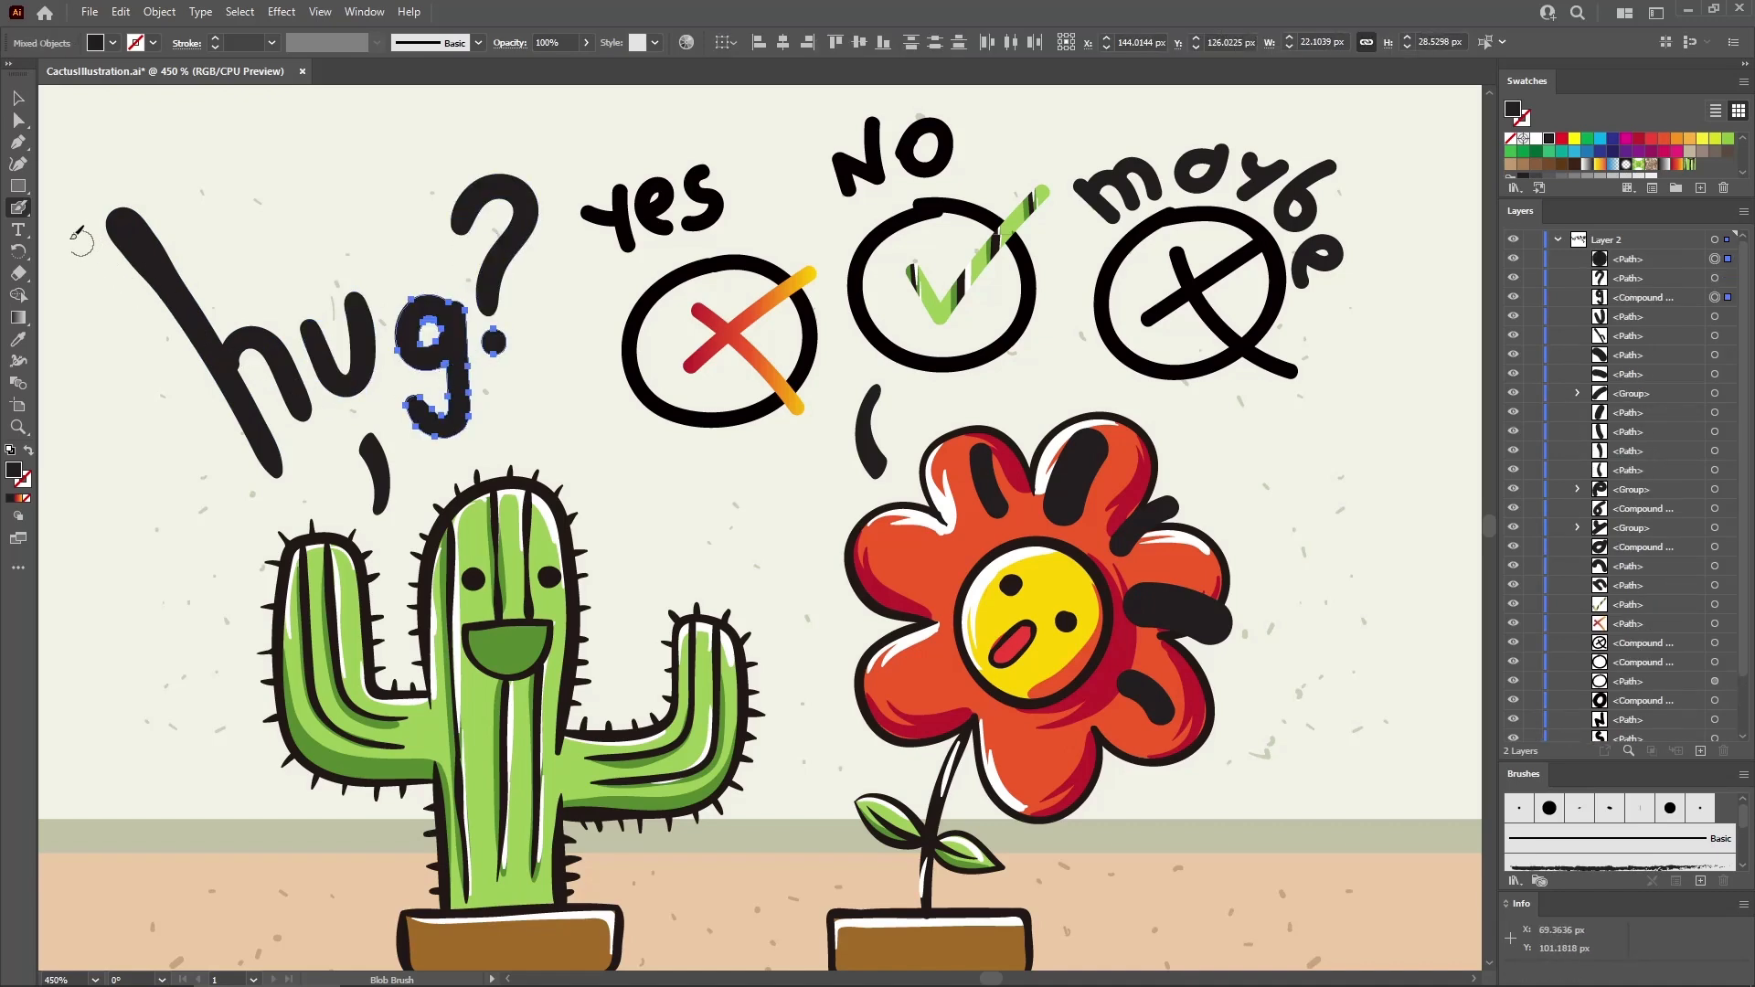
Review the size variation choices for the Blob Brush, keep Pressure, and deselect the lettering
{"action": "double_click", "coordinate": [19, 208]}
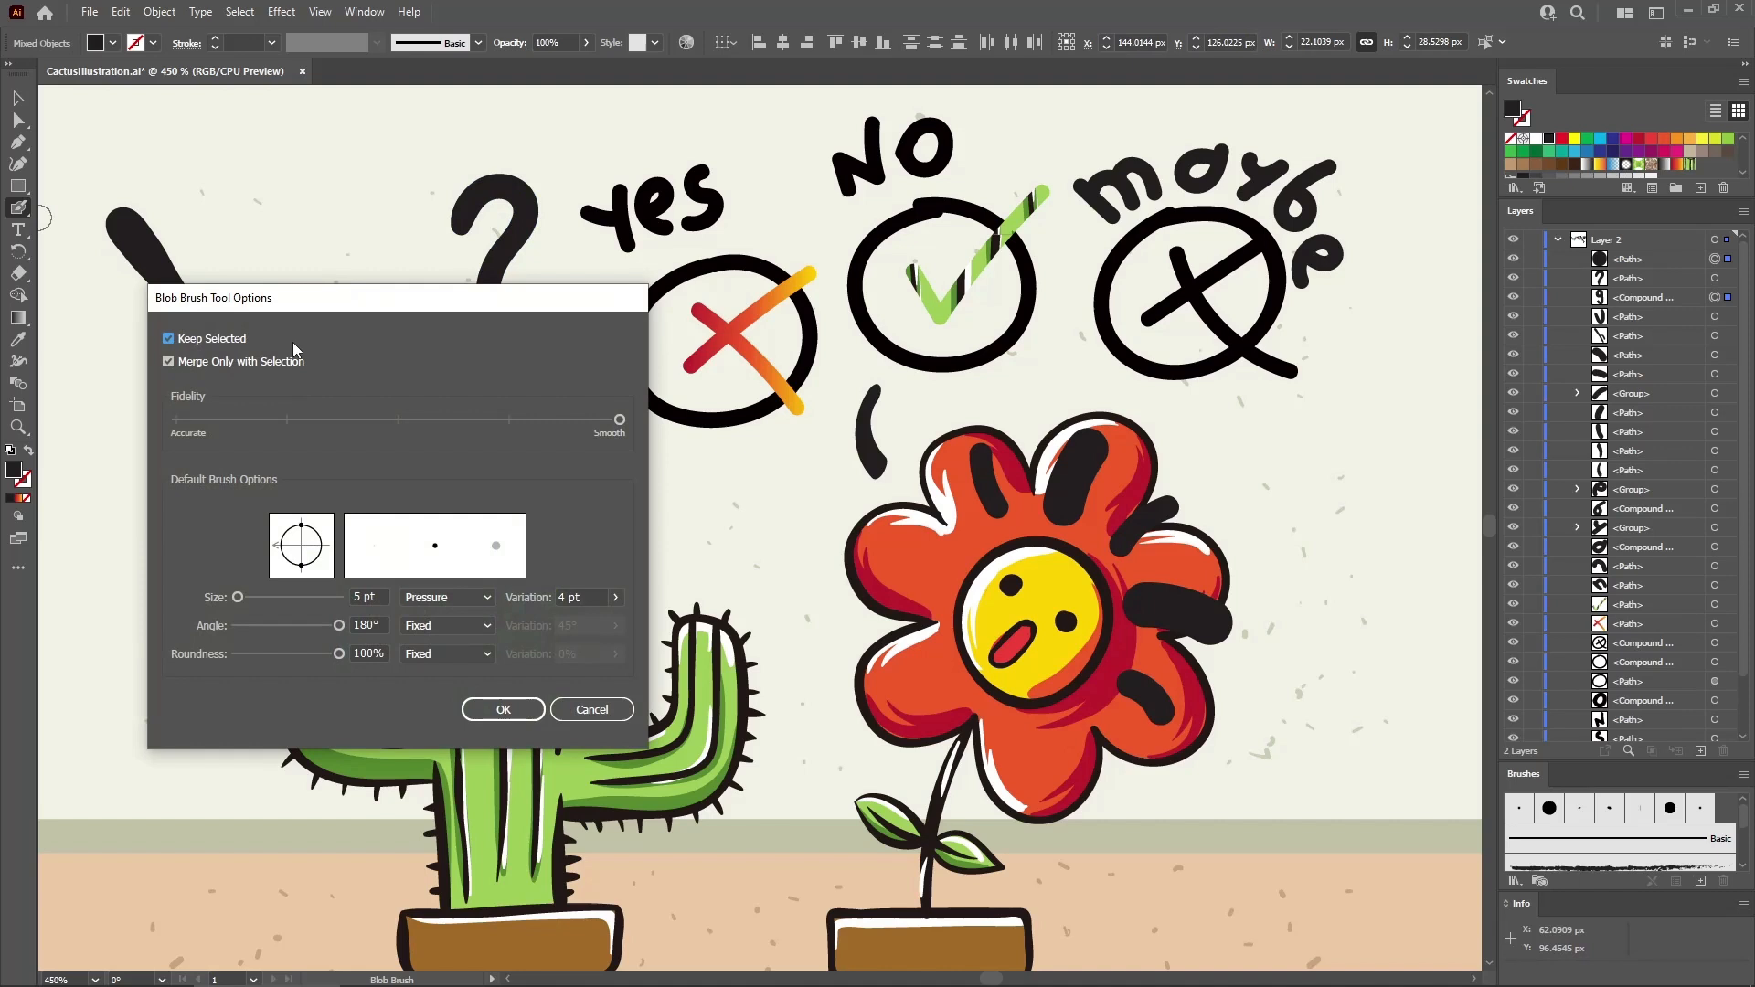
{"action": "left_click", "coordinate": [476, 597]}
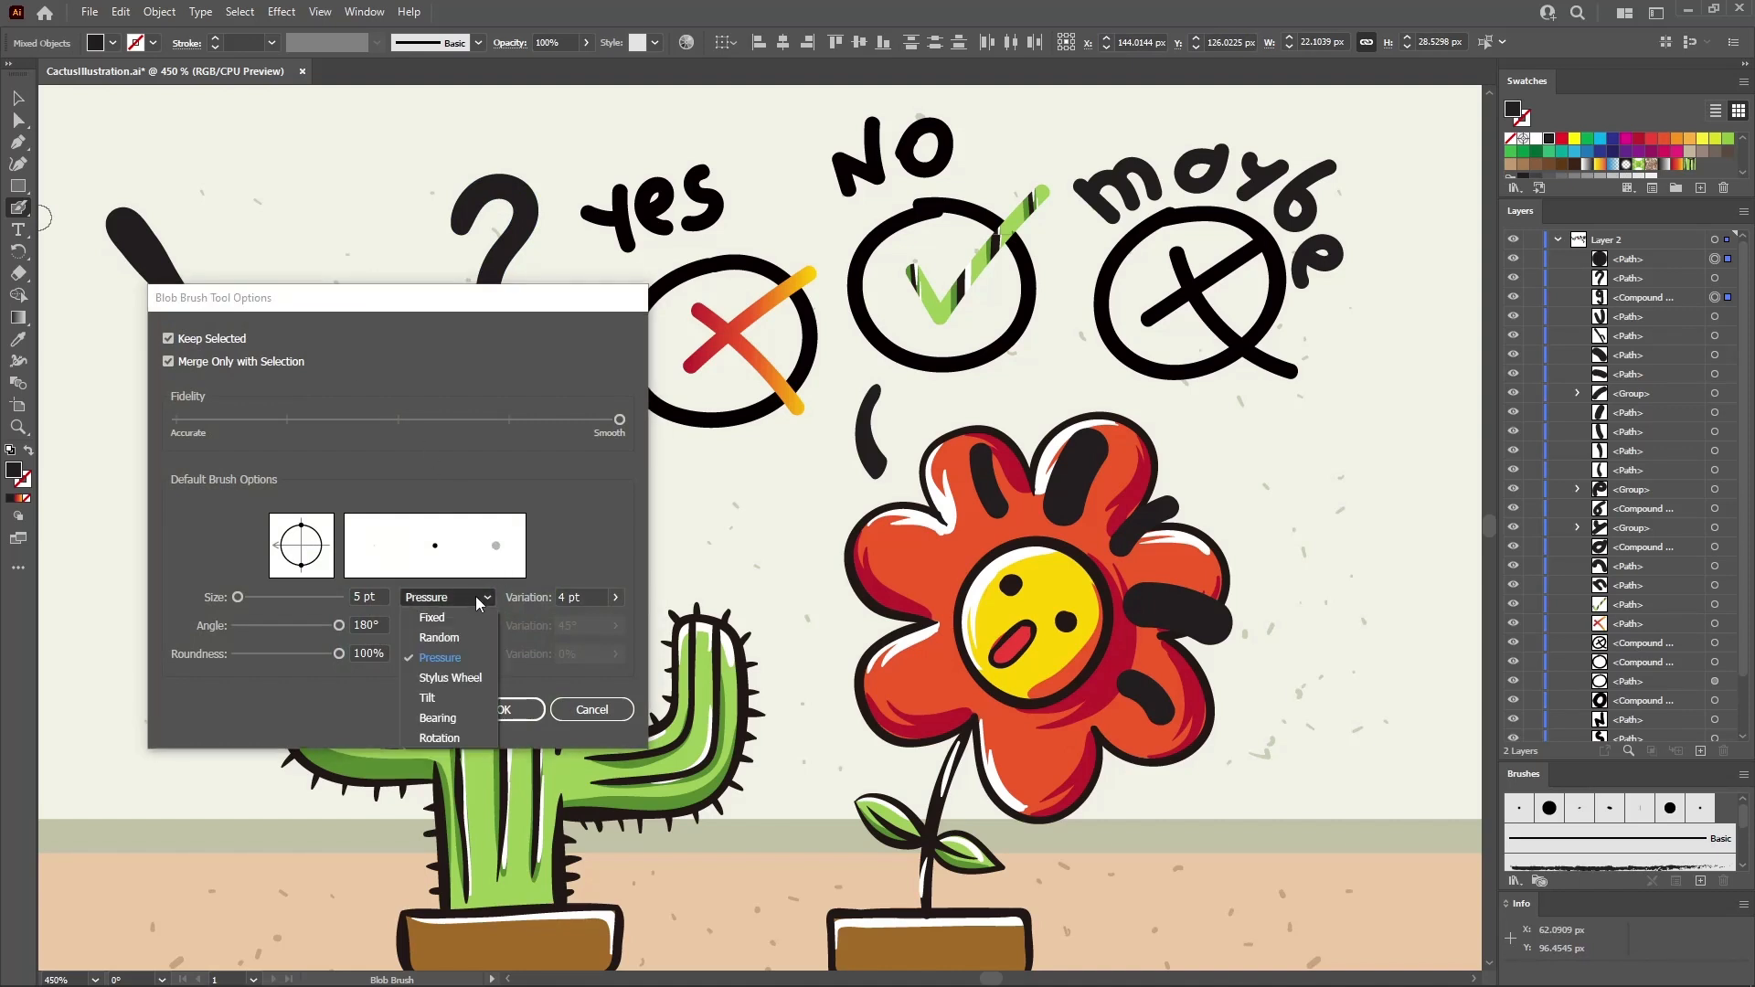
{"action": "left_click", "coordinate": [535, 737]}
{"action": "left_click", "coordinate": [504, 711]}
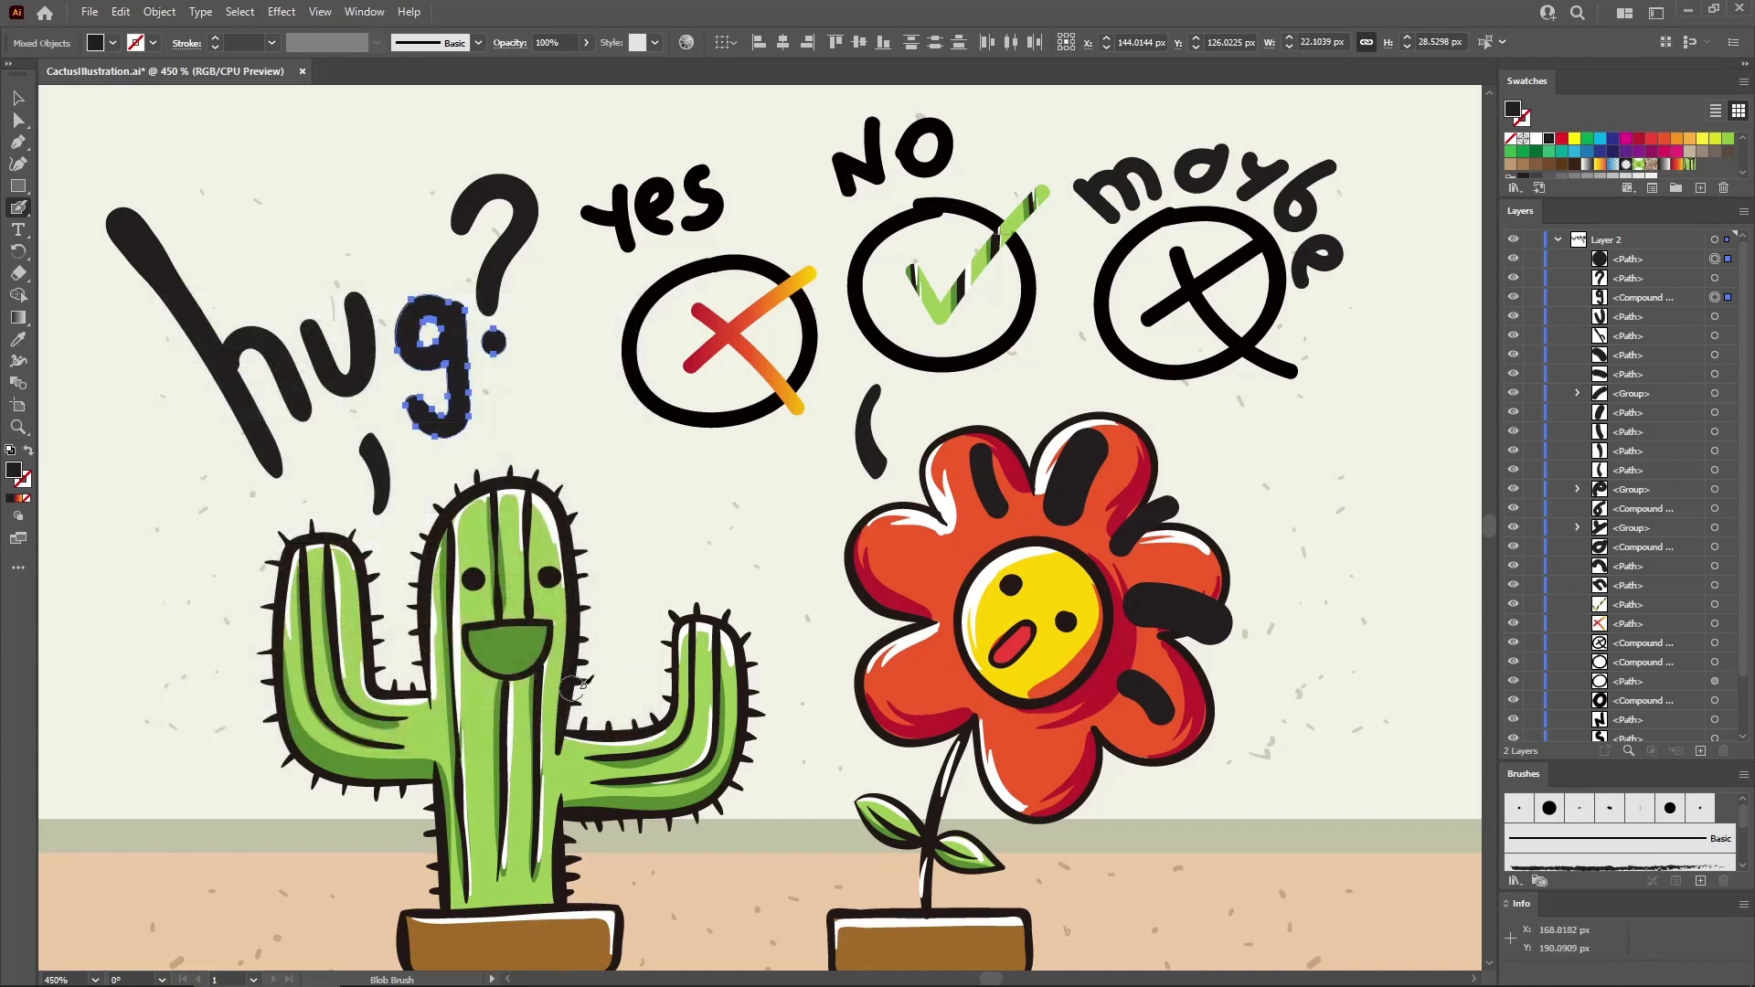
{"action": "key", "text": "ctrl+shift+a"}
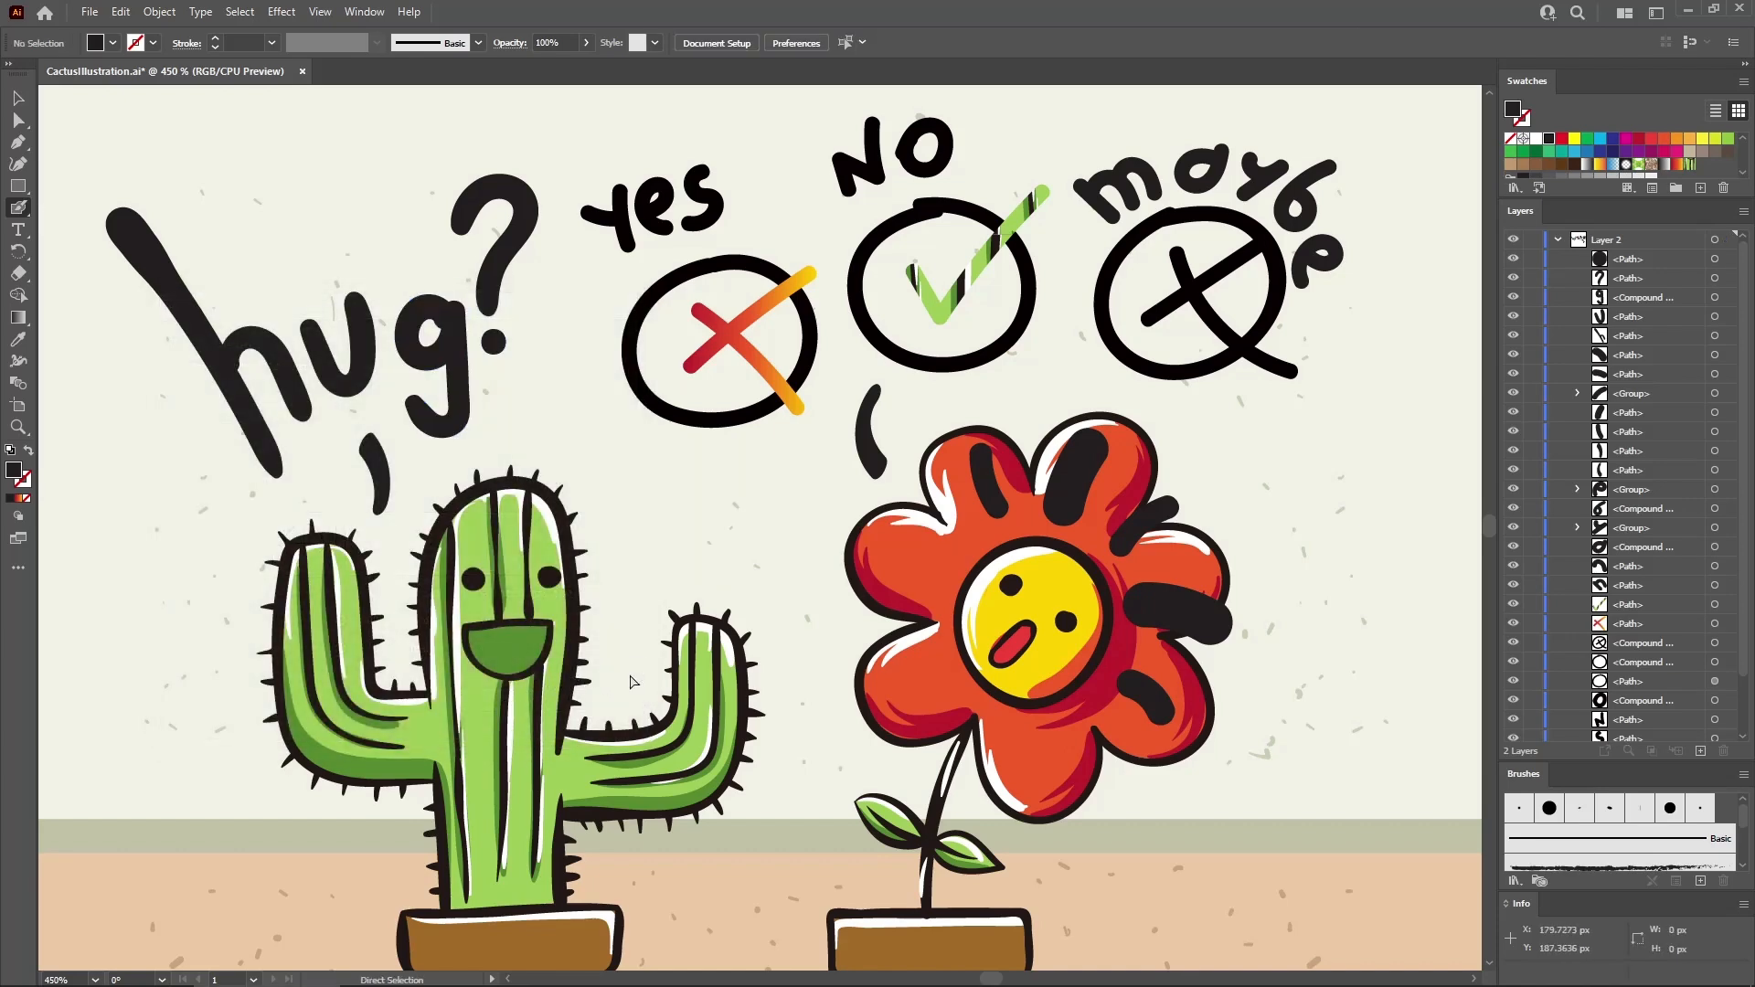